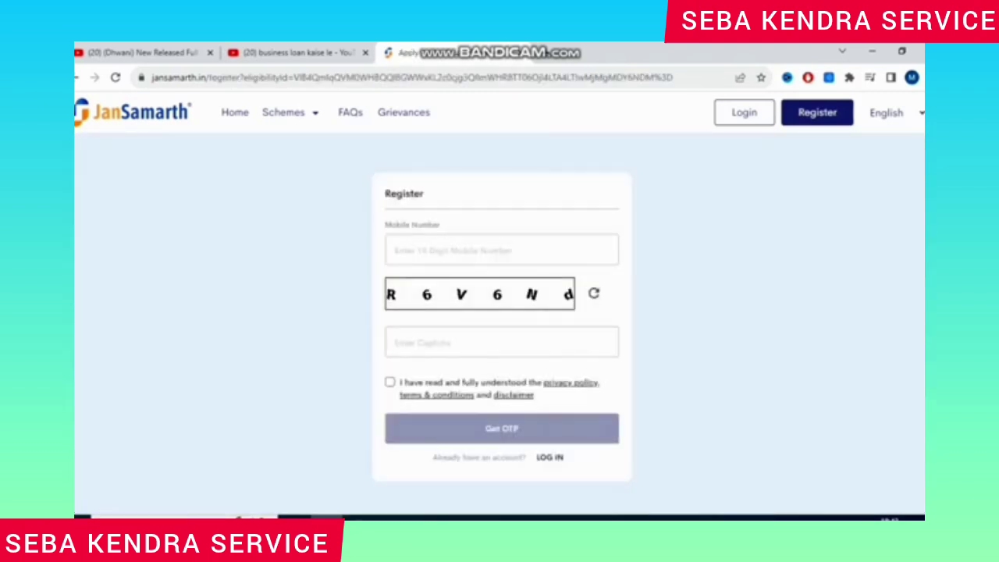
Accept the privacy policy and terms on the Register form
click(389, 382)
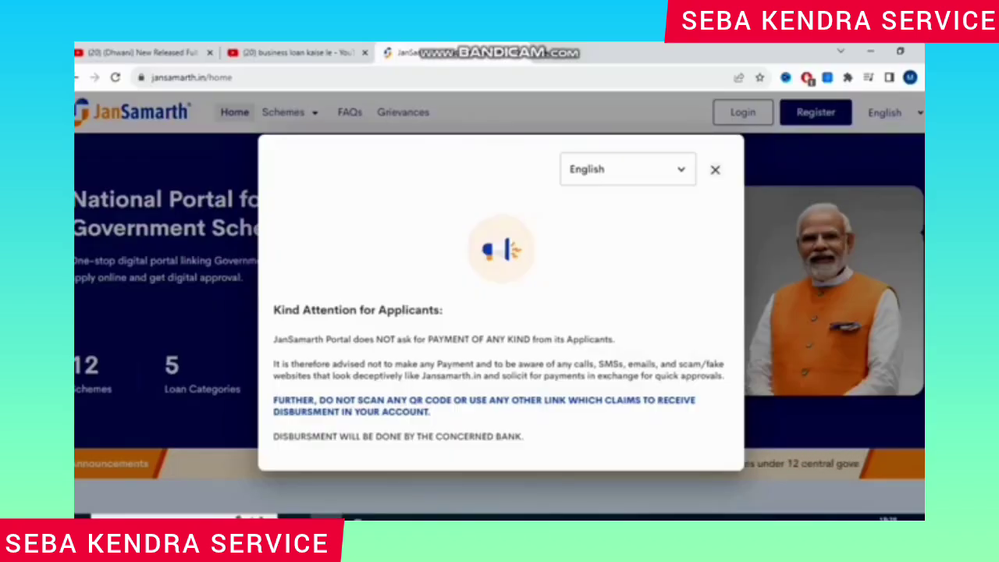
Dismiss the Kind Attention payment notice and scroll down to the loan category cards
key(Escape)
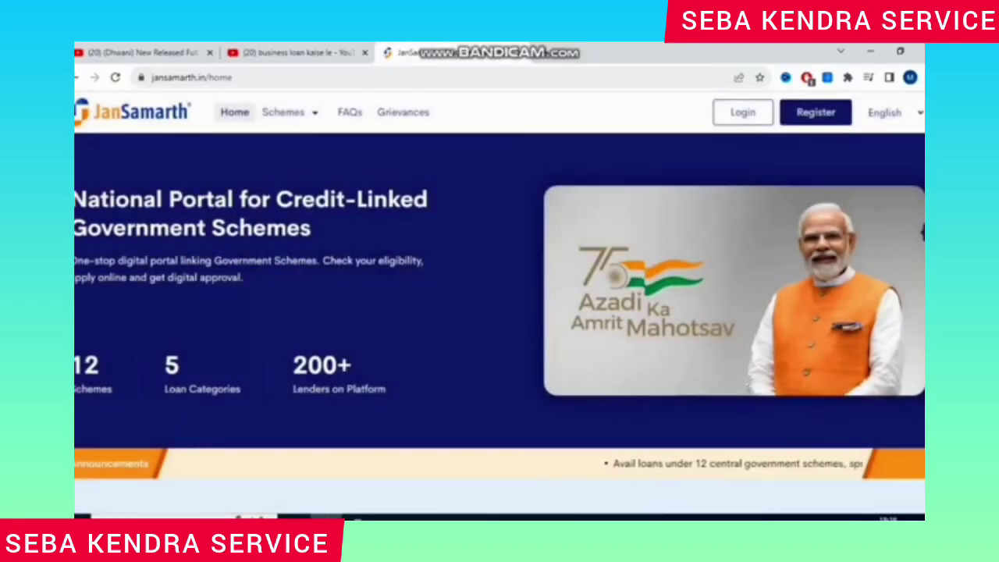
scroll(922, 232, down, 5)
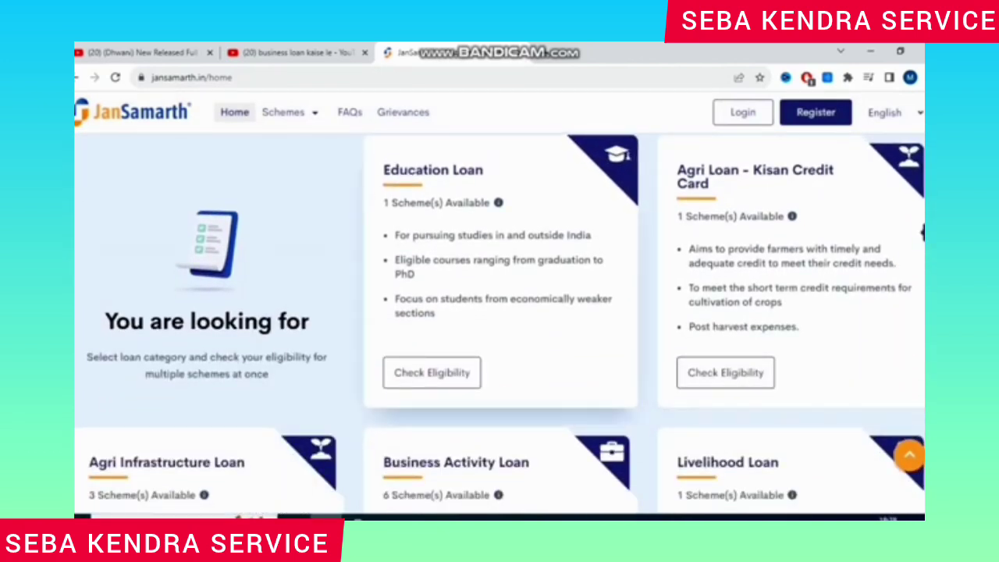
scroll(922, 231, down, 3)
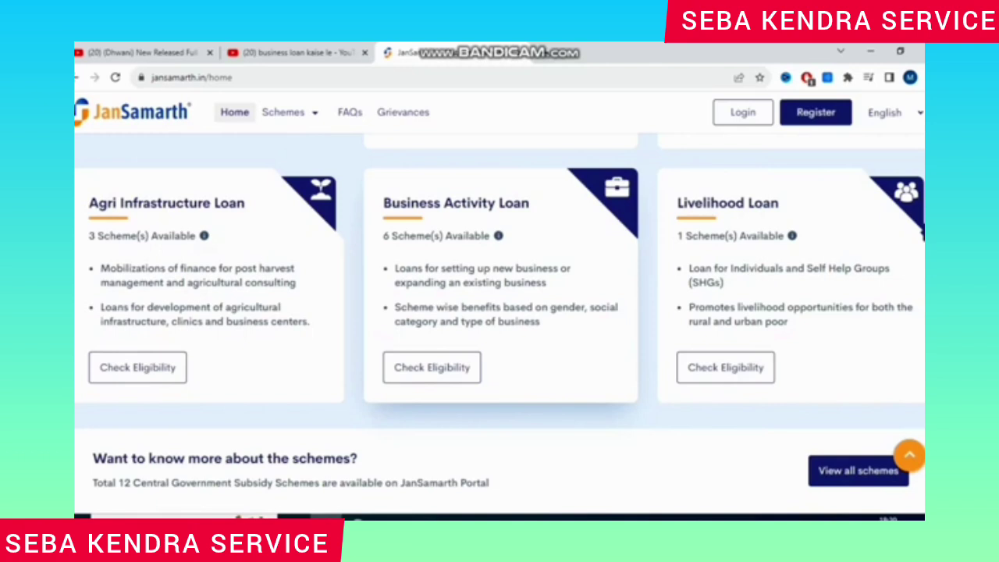
Start the Business Activity Loan eligibility check to reach its loan options list
click(431, 367)
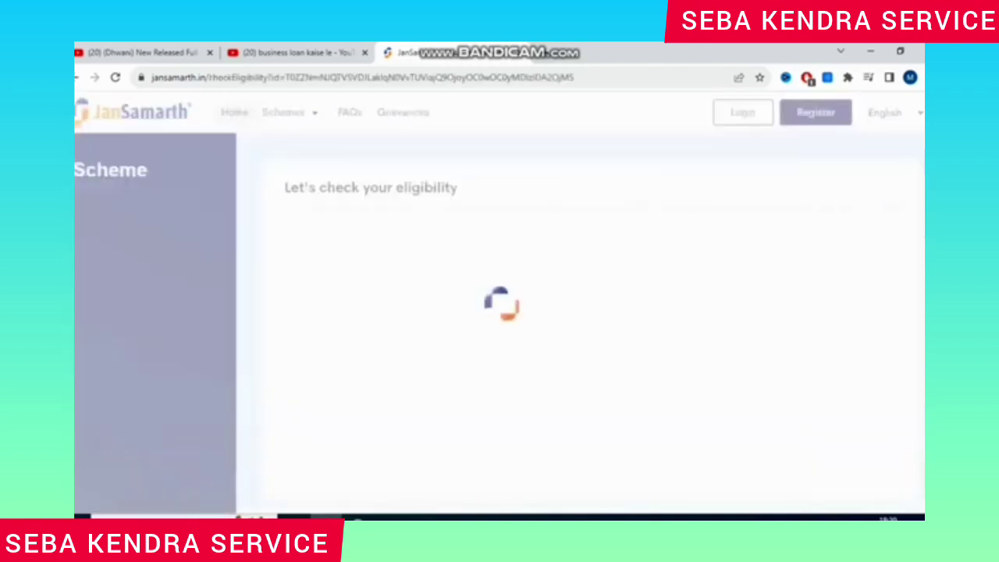
mouse_move(358, 518)
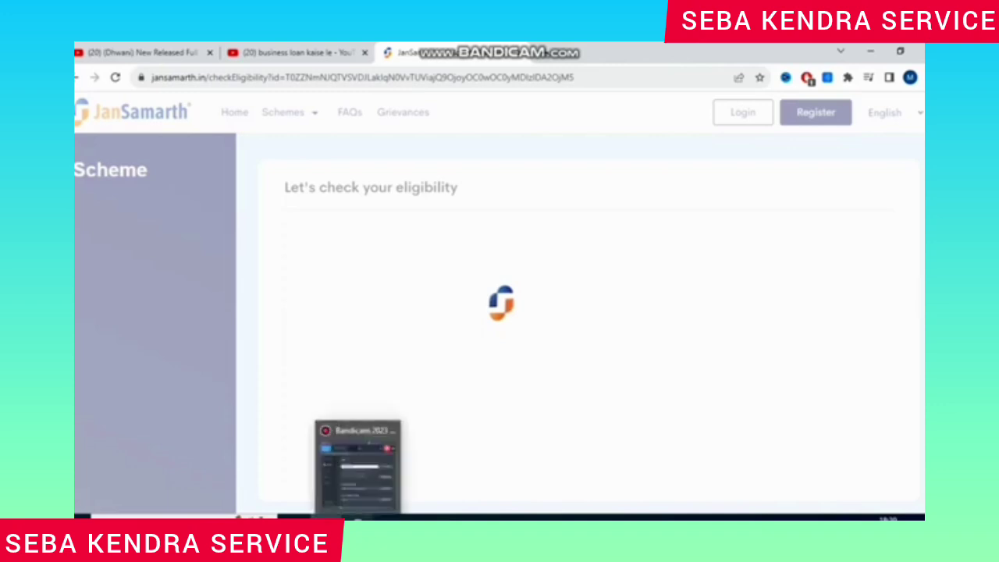
click(358, 469)
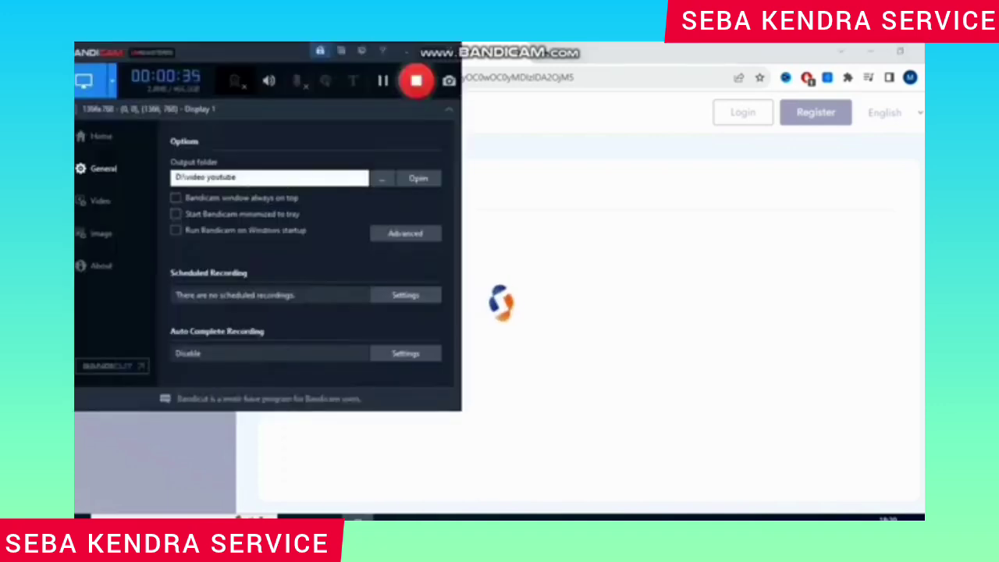
click(384, 81)
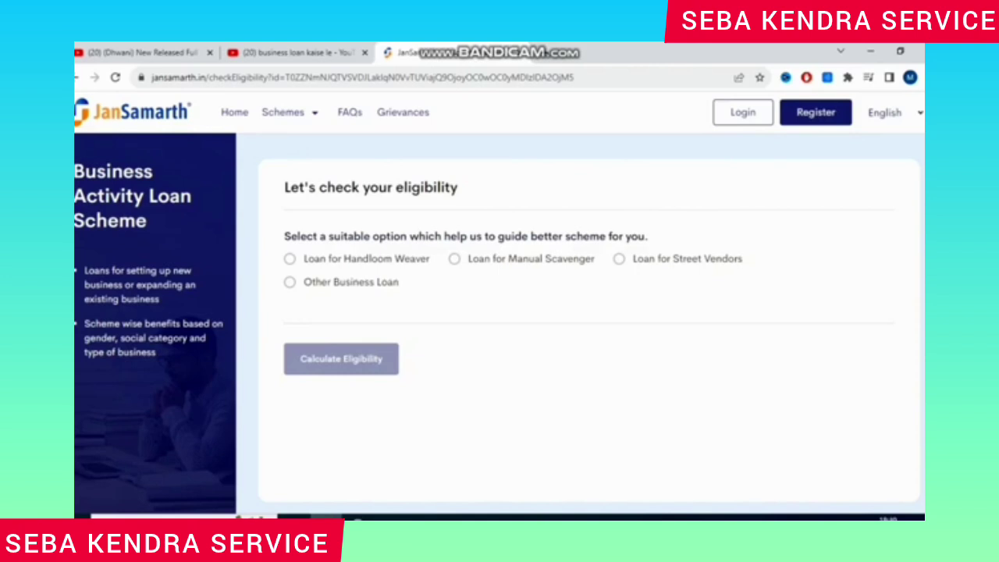
Choose Other Business Loan, a New activity, Yes to class 8 passed and No to EDP training
click(289, 283)
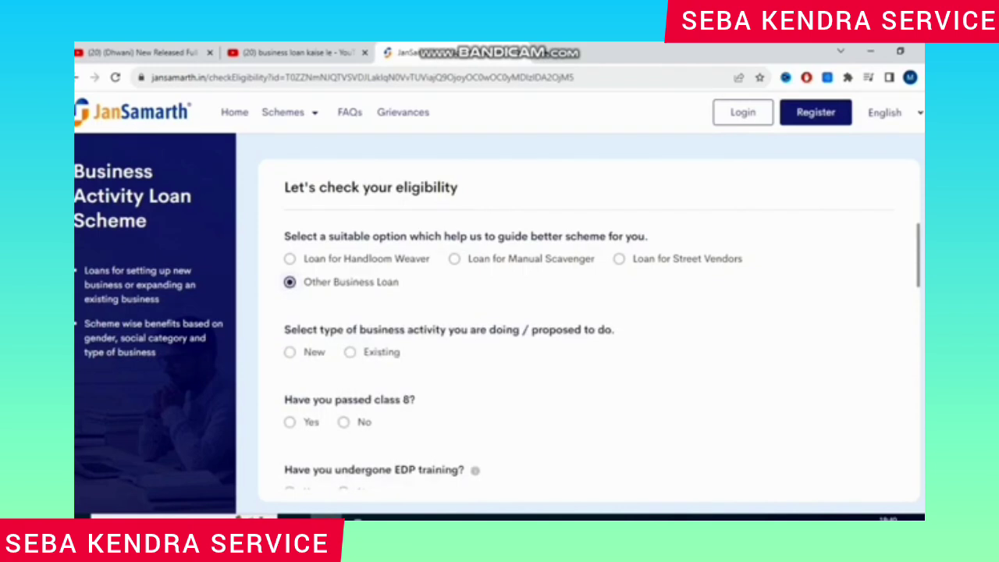
scroll(577, 328, down, 2)
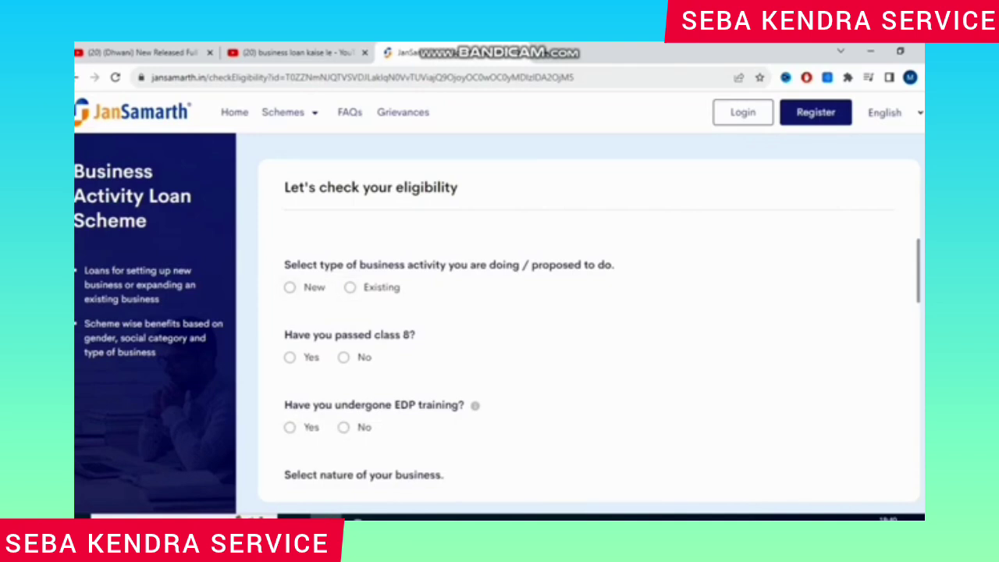
click(290, 287)
scroll(589, 351, down, 1)
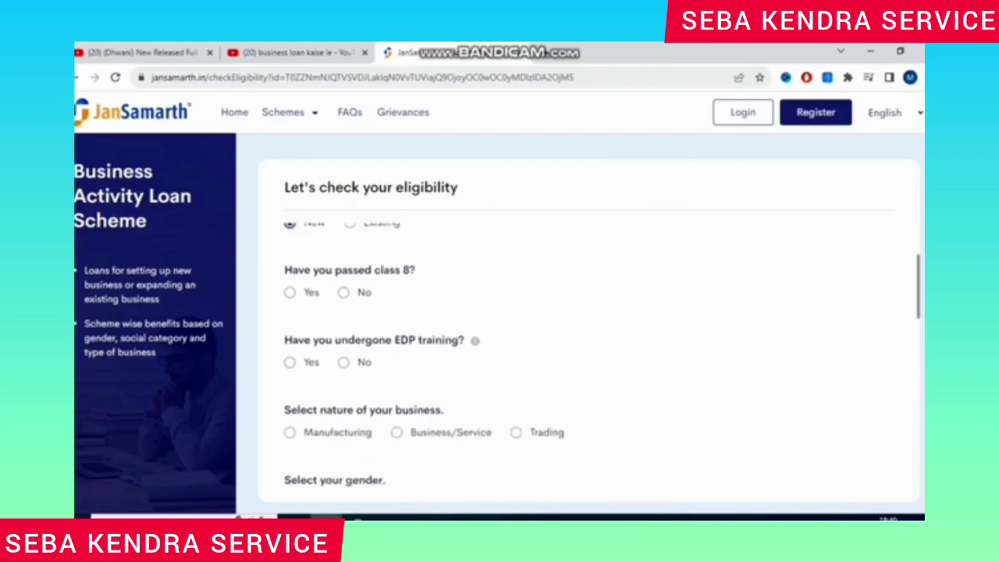
click(290, 292)
click(343, 362)
scroll(343, 363, down, 2)
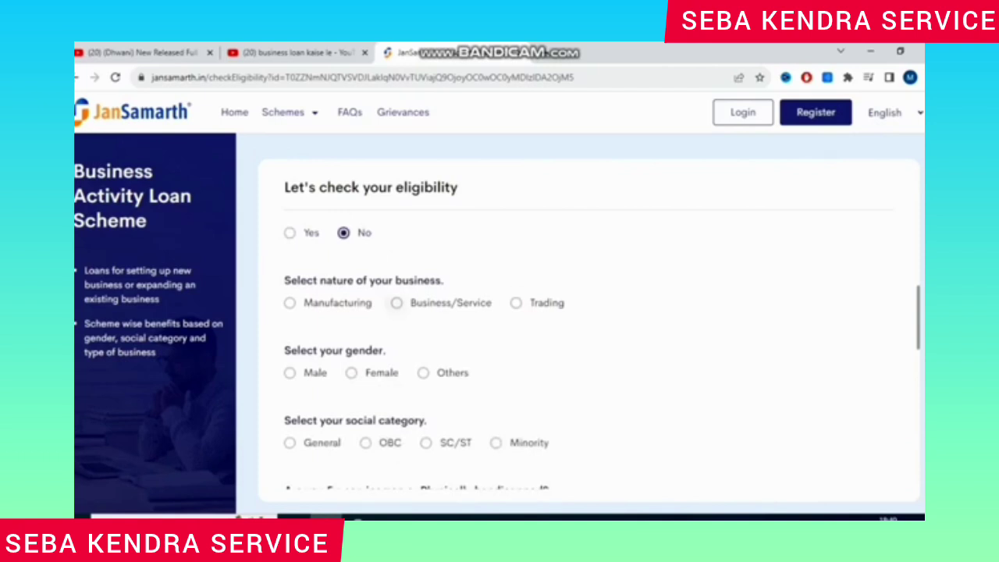
Set Business/Service, Male, OBC, and No for ex-serviceman/handicapped and North East region
click(396, 303)
scroll(577, 328, down, 1)
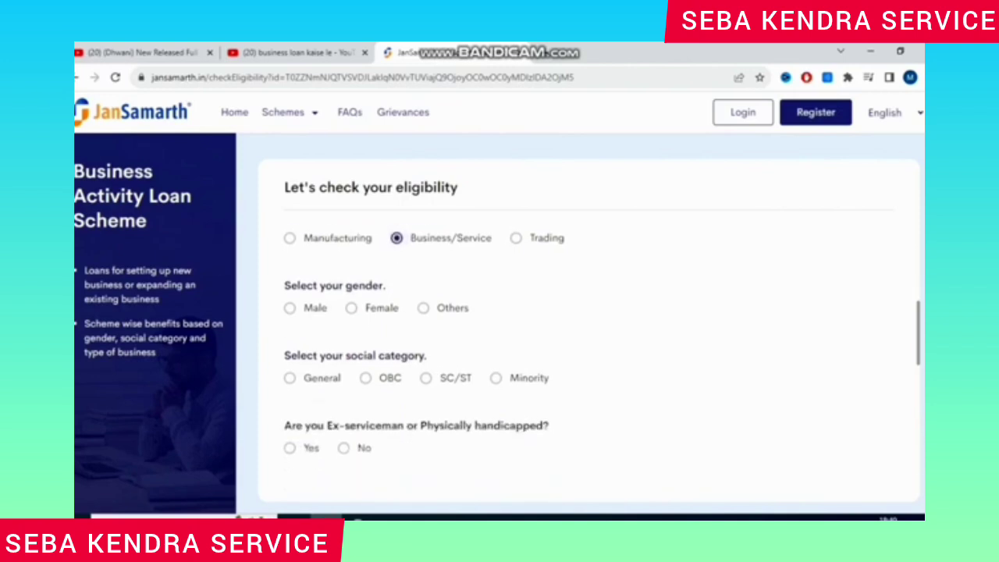
click(290, 308)
scroll(577, 328, down, 1)
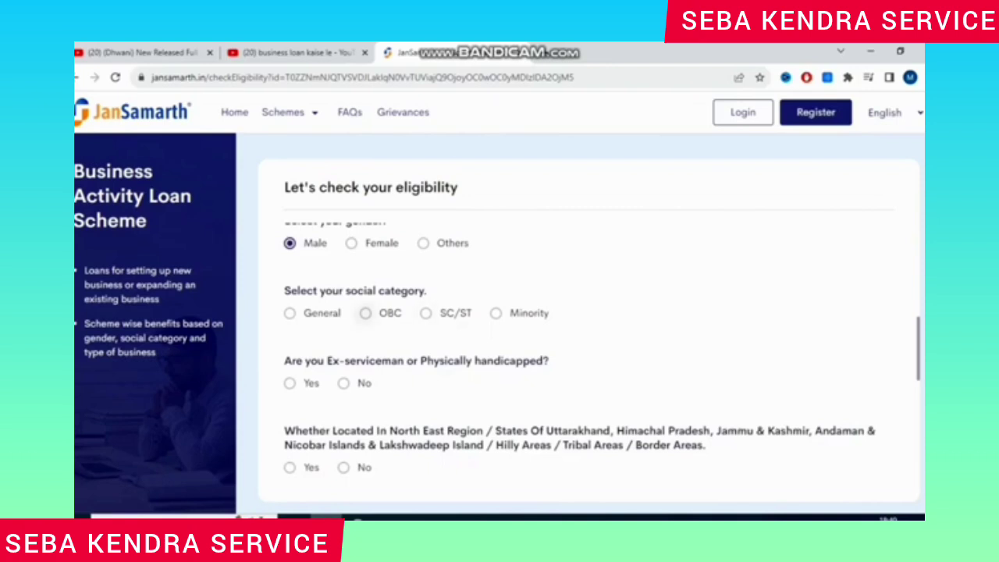
click(365, 313)
scroll(579, 349, down, 1)
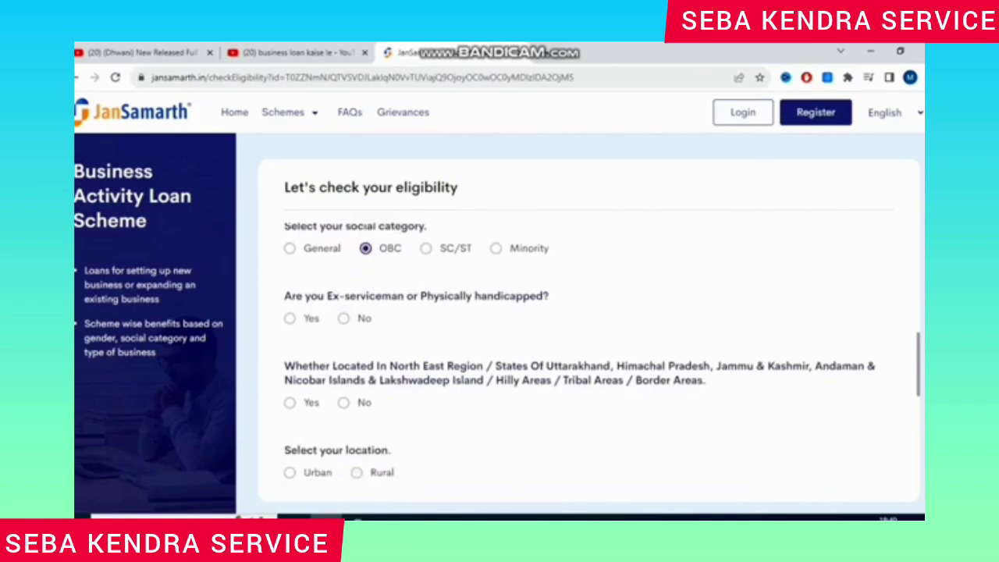
click(344, 318)
click(344, 402)
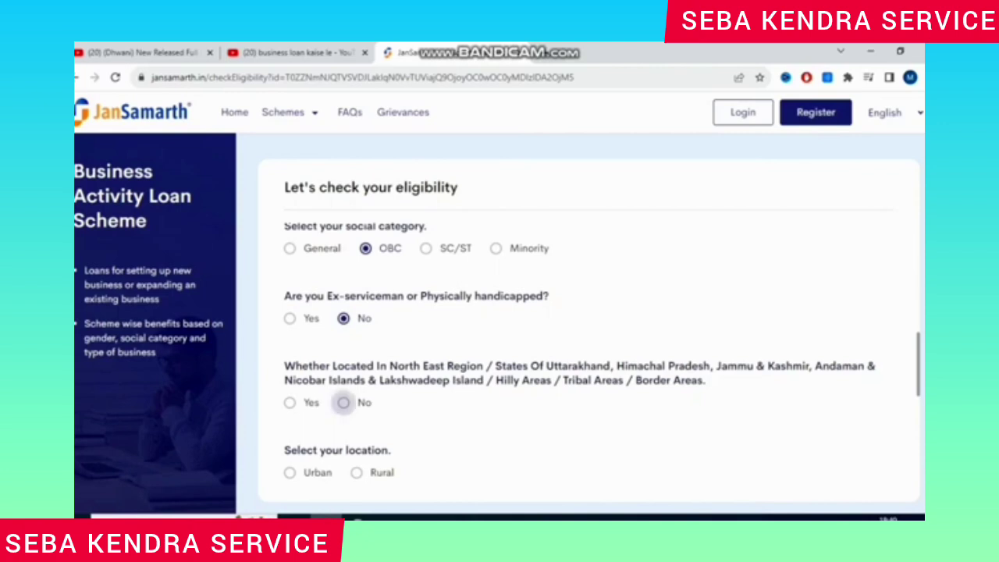
scroll(344, 403, down, 2)
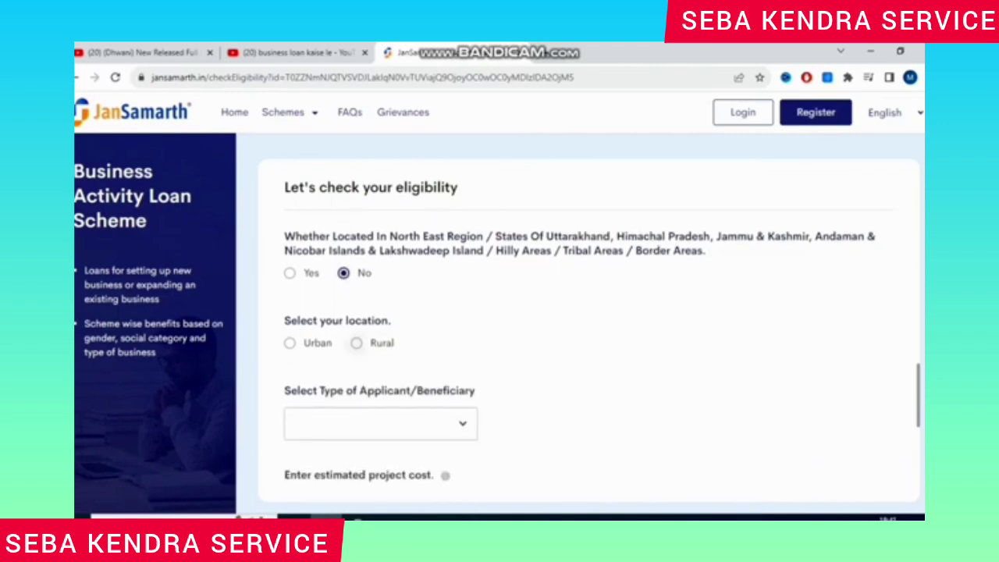
Set the location to Rural and the applicant type to Individual
click(357, 344)
scroll(356, 344, down, 1)
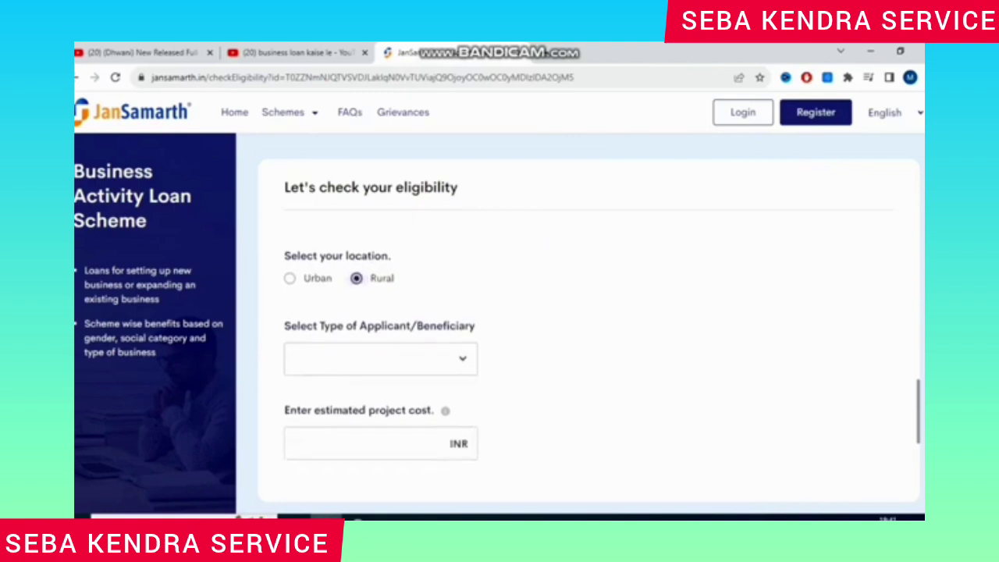
click(370, 359)
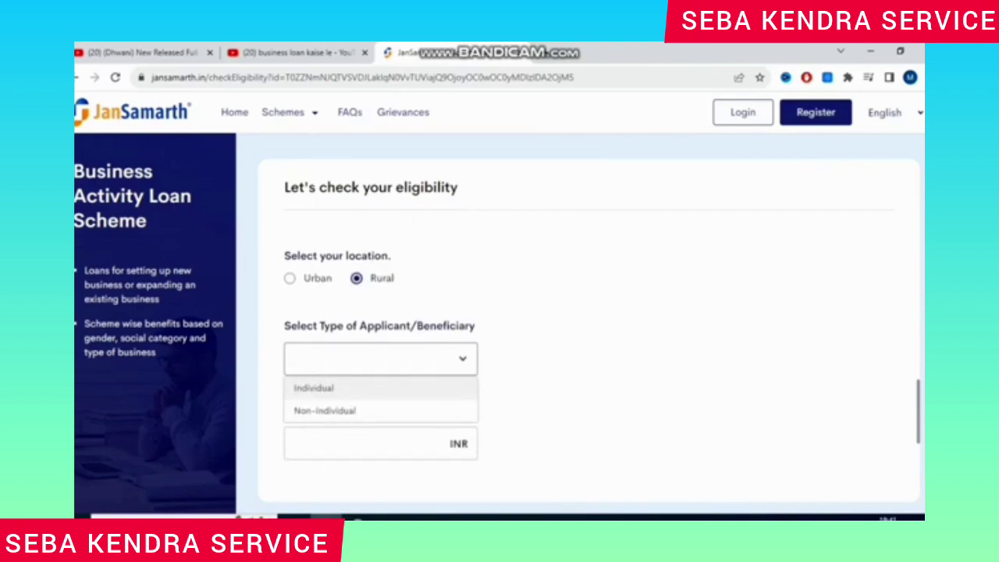
click(314, 388)
scroll(578, 328, down, 1)
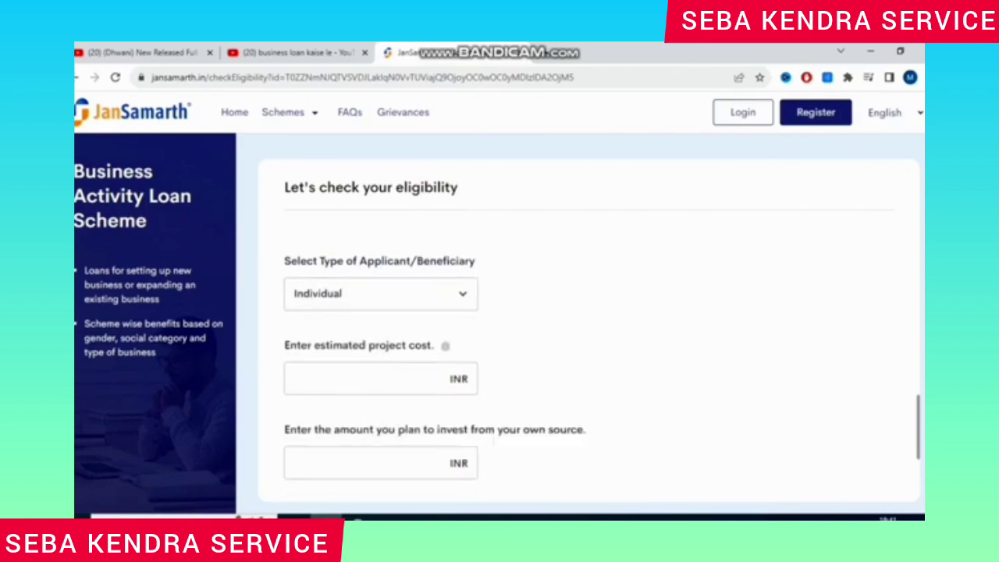
scroll(578, 328, down, 1)
Enter a project cost of 2,00,000 and own-source investment of 100000
click(343, 314)
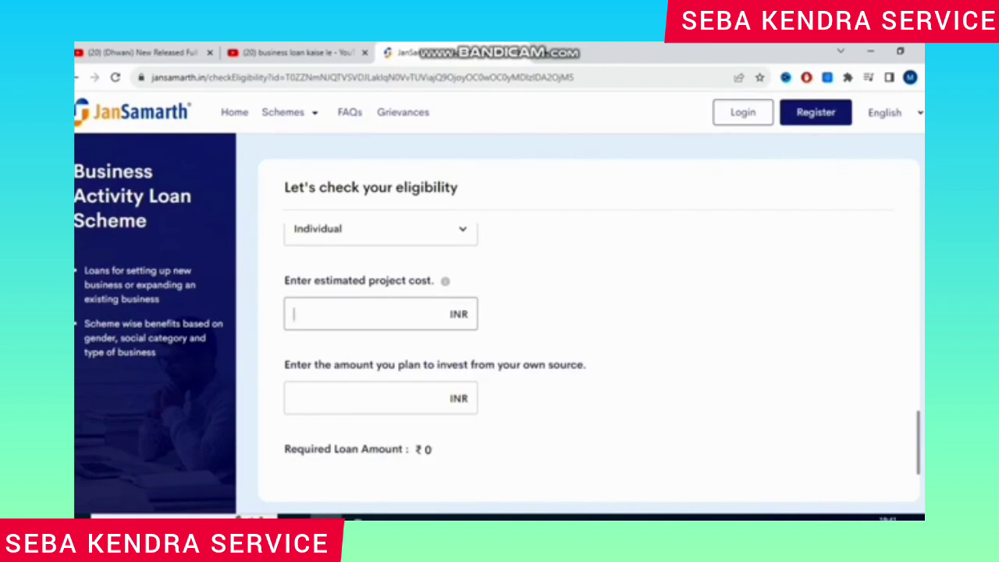
text(2,00,00)
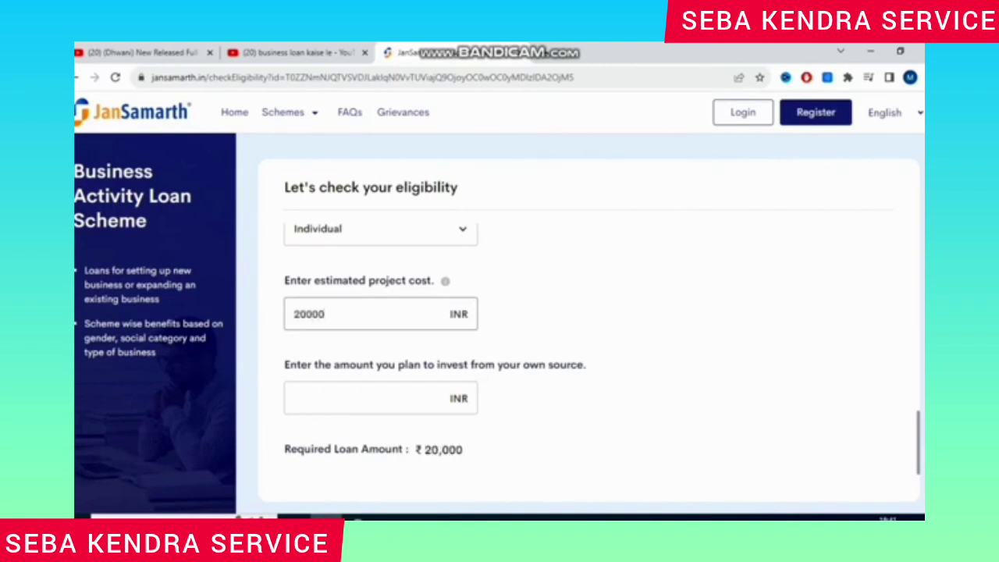
text(0)
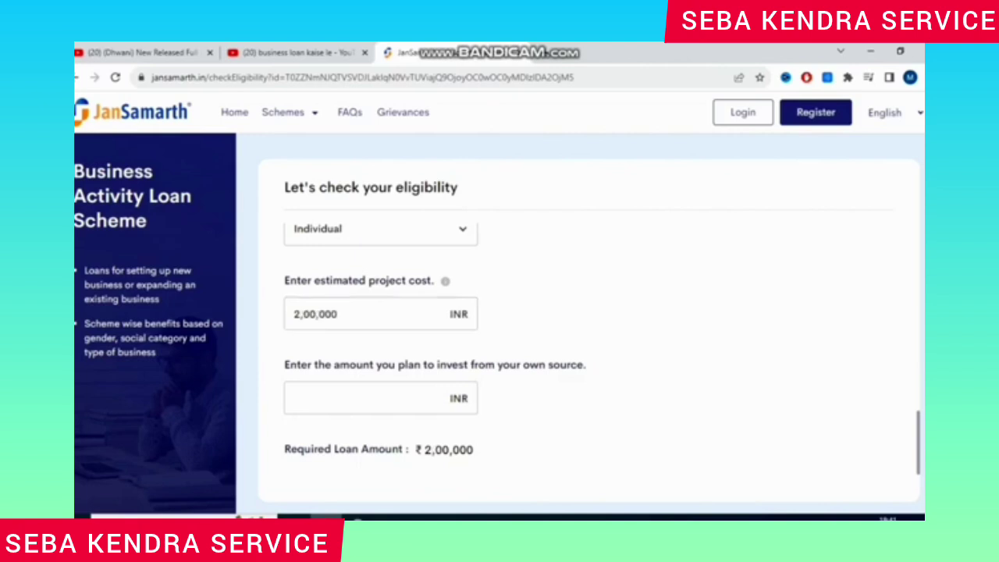
click(360, 398)
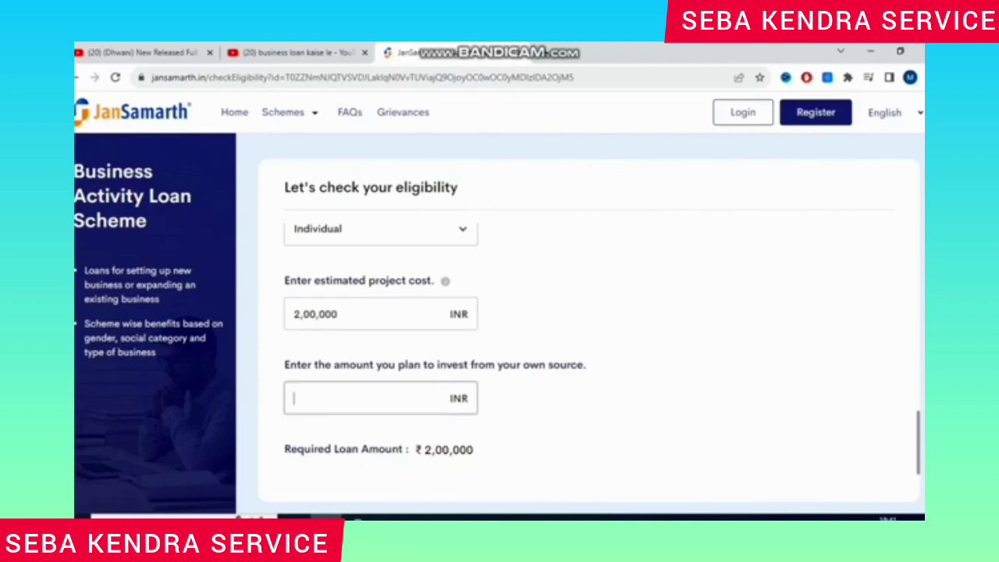
text(100000)
key(Tab)
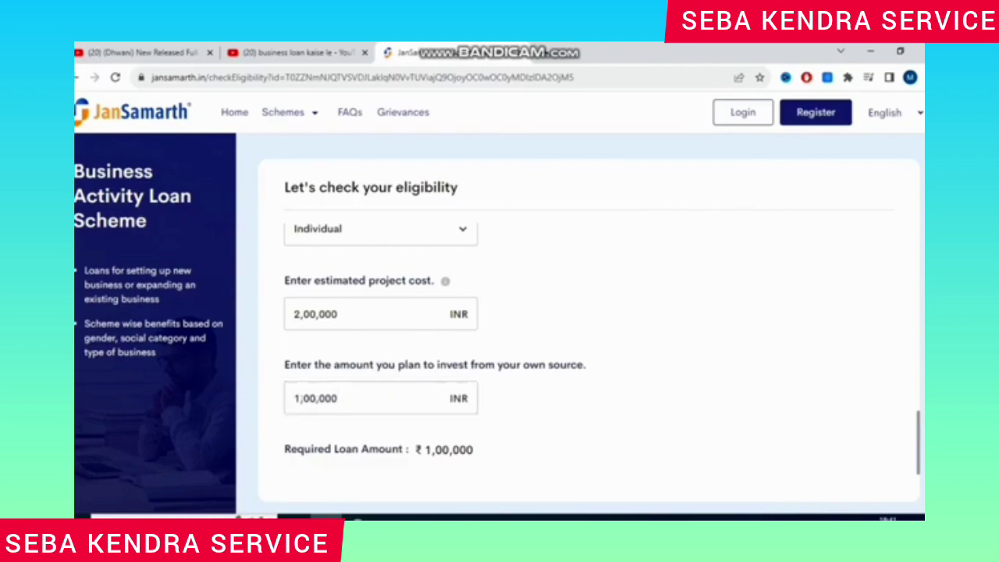
scroll(298, 398, down, 1)
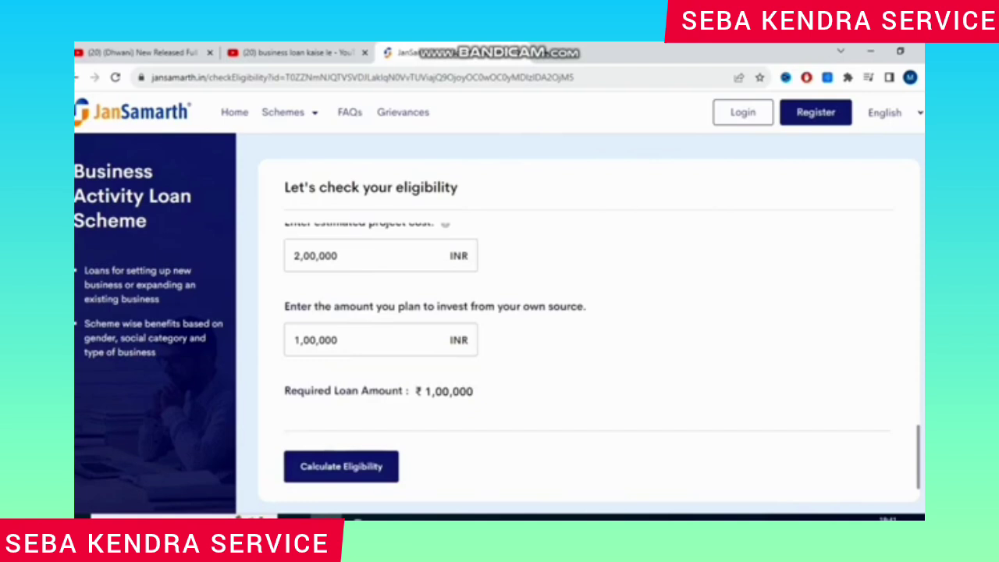
click(342, 467)
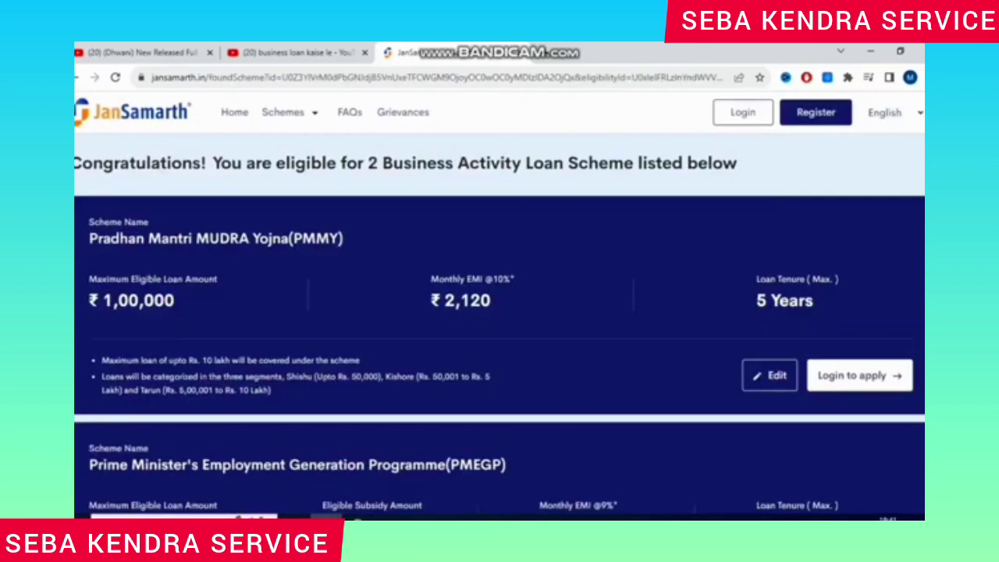
scroll(500, 328, down, 2)
scroll(499, 328, up, 2)
scroll(500, 324, down, 3)
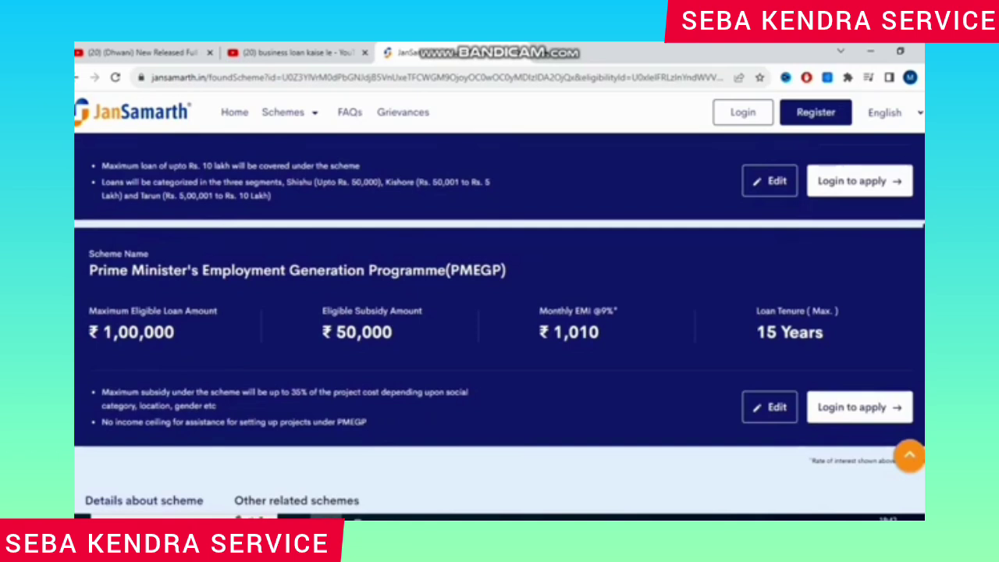
scroll(500, 324, up, 3)
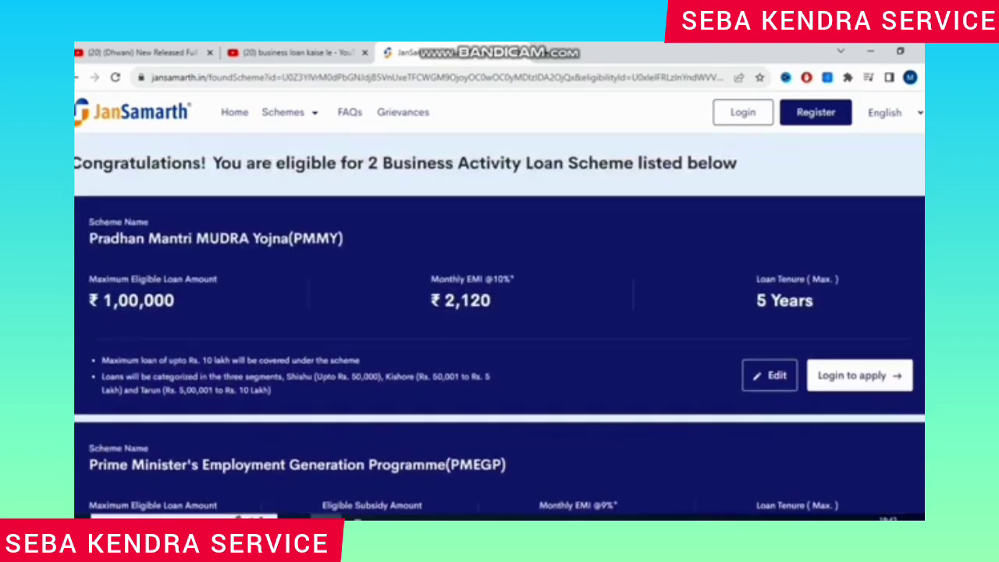
scroll(500, 324, down, 2)
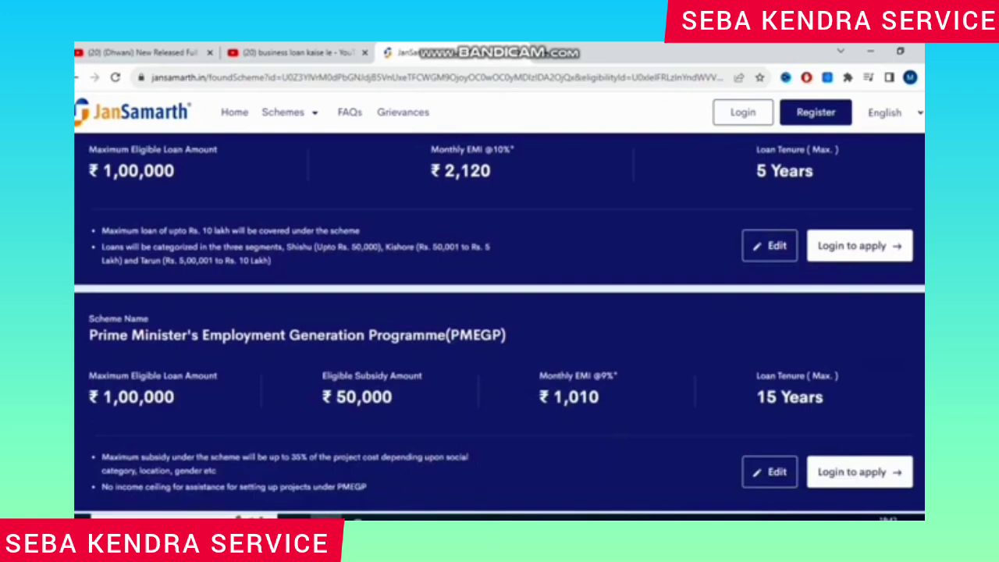
scroll(500, 323, up, 2)
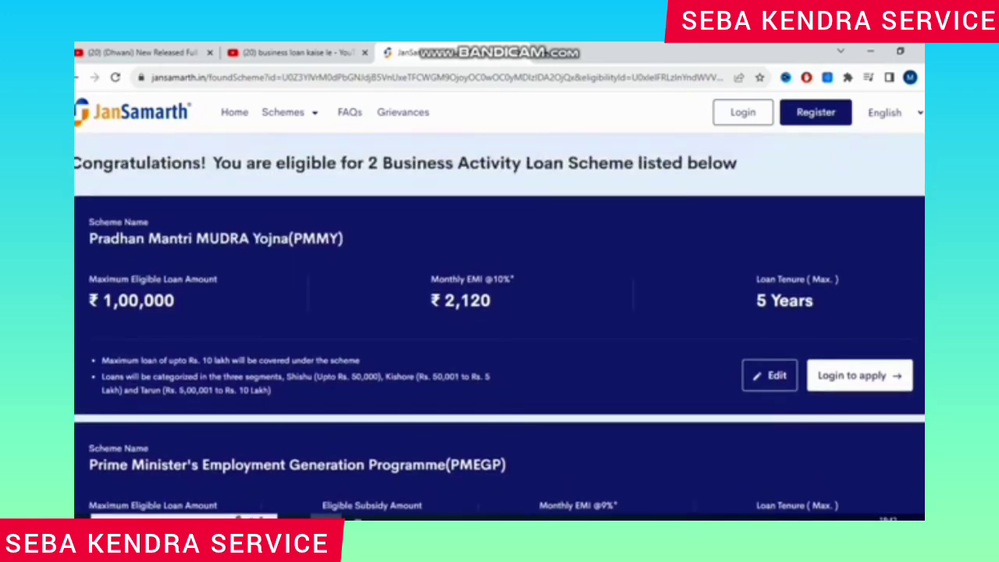
scroll(500, 323, down, 2)
scroll(500, 323, down, 1)
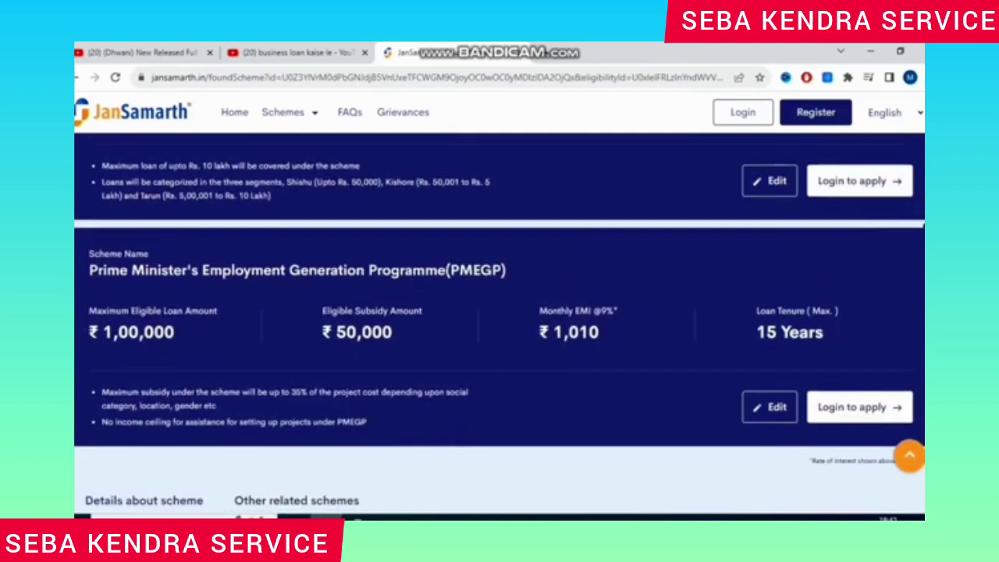
scroll(500, 324, up, 3)
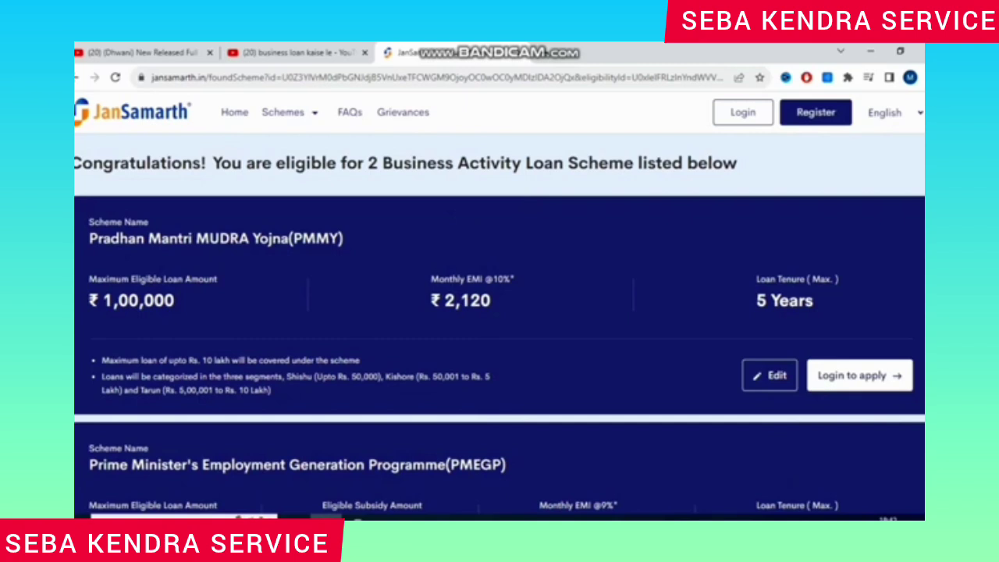
scroll(500, 324, down, 3)
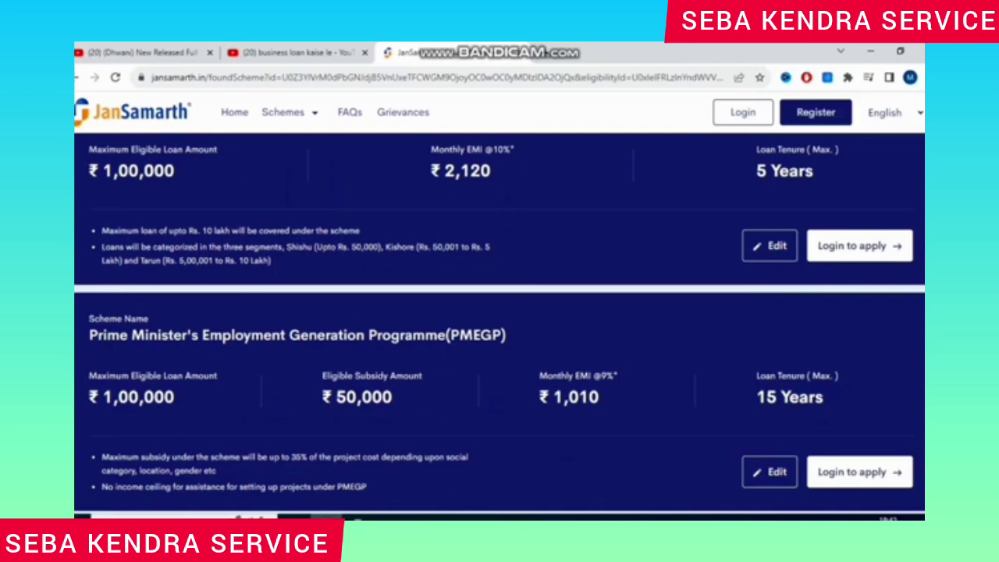
scroll(499, 323, down, 2)
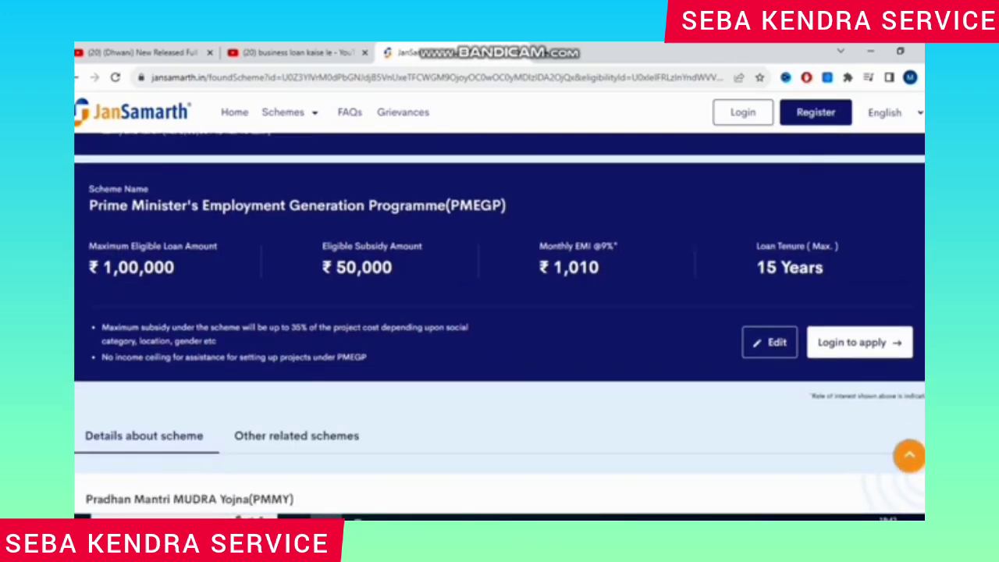
scroll(500, 312, down, 3)
scroll(500, 312, up, 4)
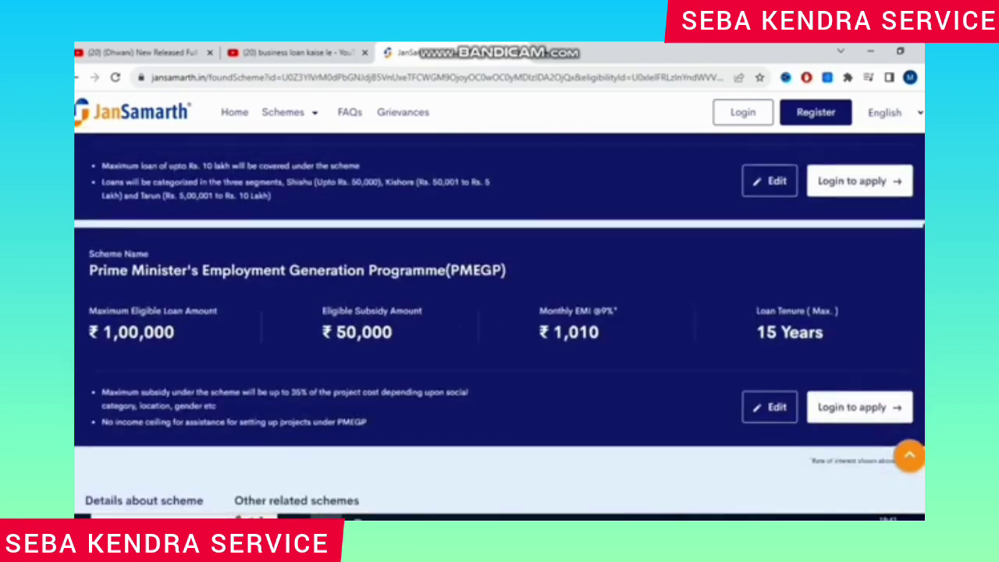
scroll(500, 324, up, 1)
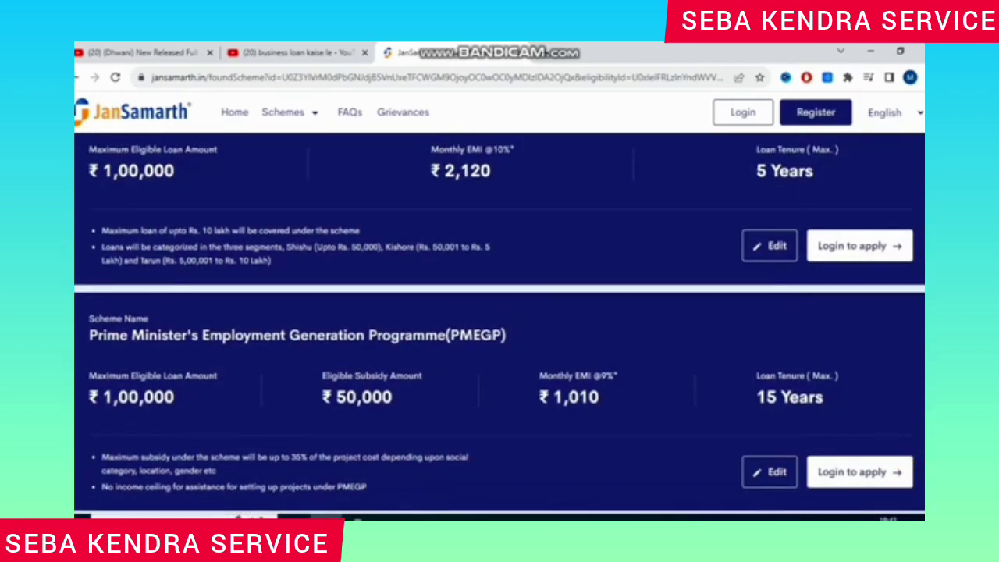
scroll(500, 330, down, 1)
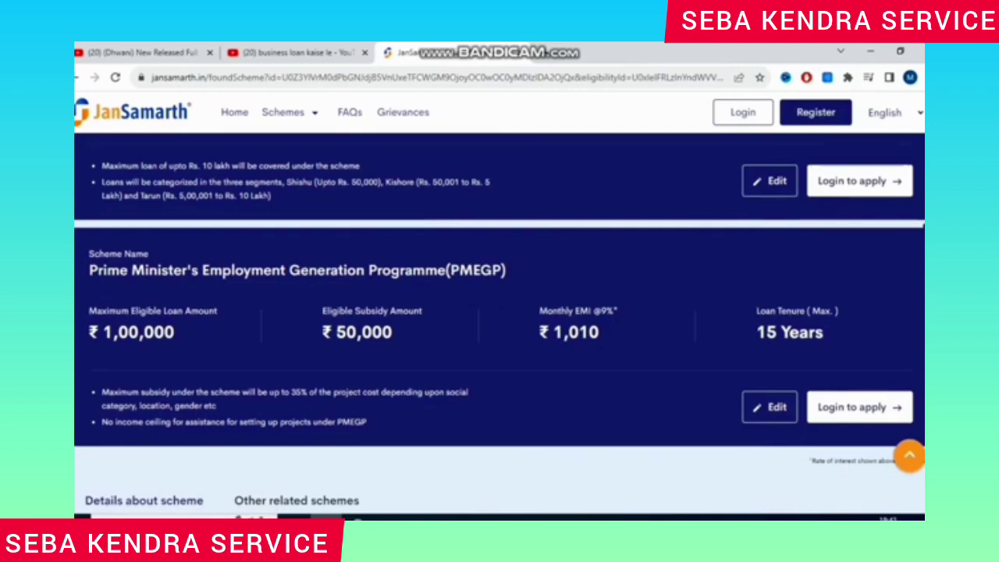
Start the PMEGP application and accept the consent, privacy policy and terms
click(860, 407)
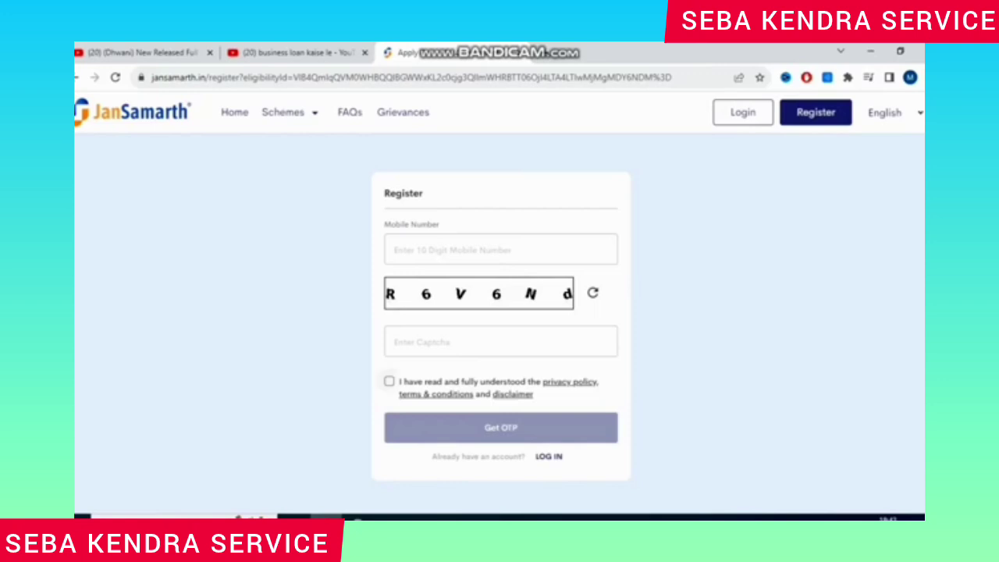
click(389, 381)
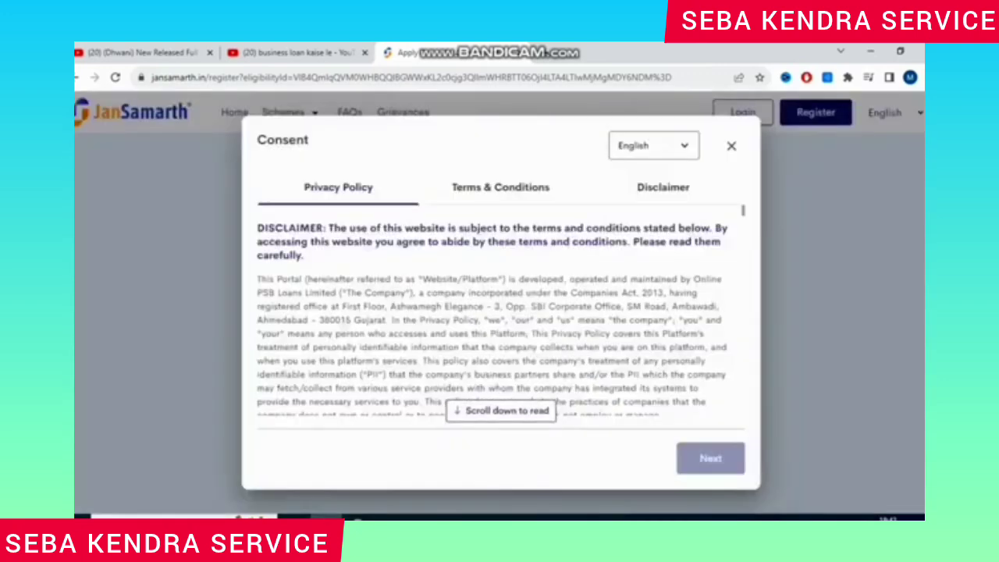
scroll(500, 312, down, 3)
scroll(499, 312, down, 10)
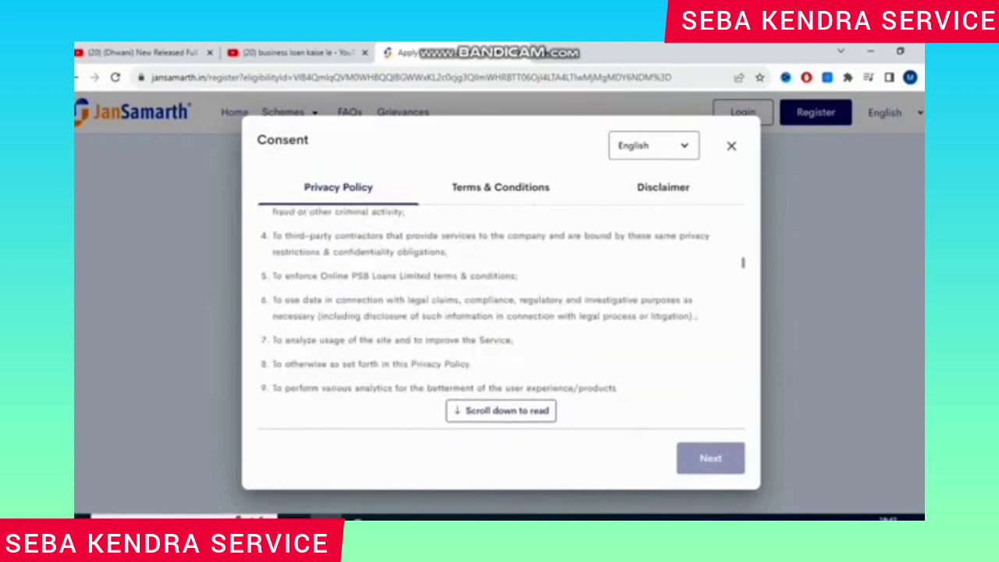
scroll(500, 312, down, 15)
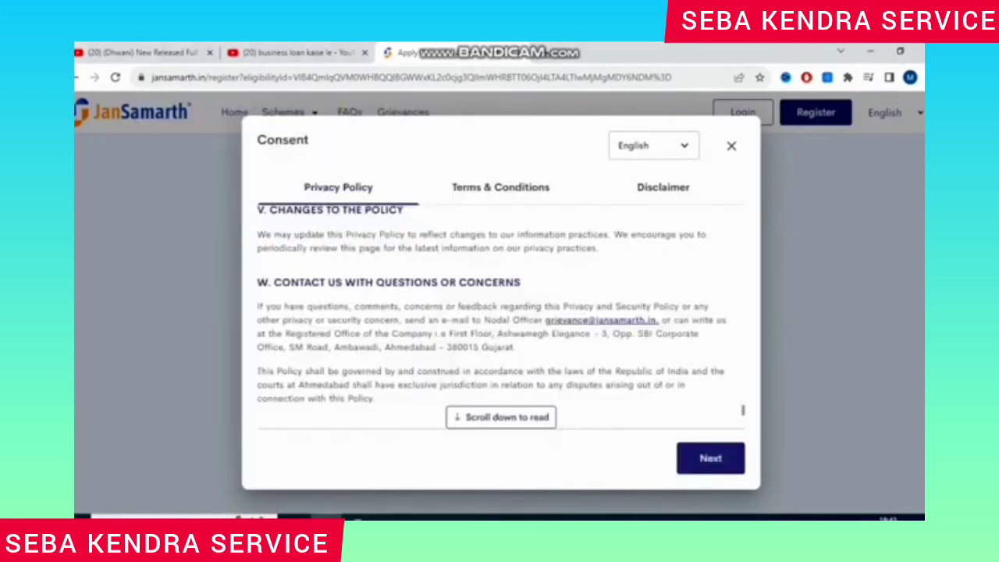
click(711, 459)
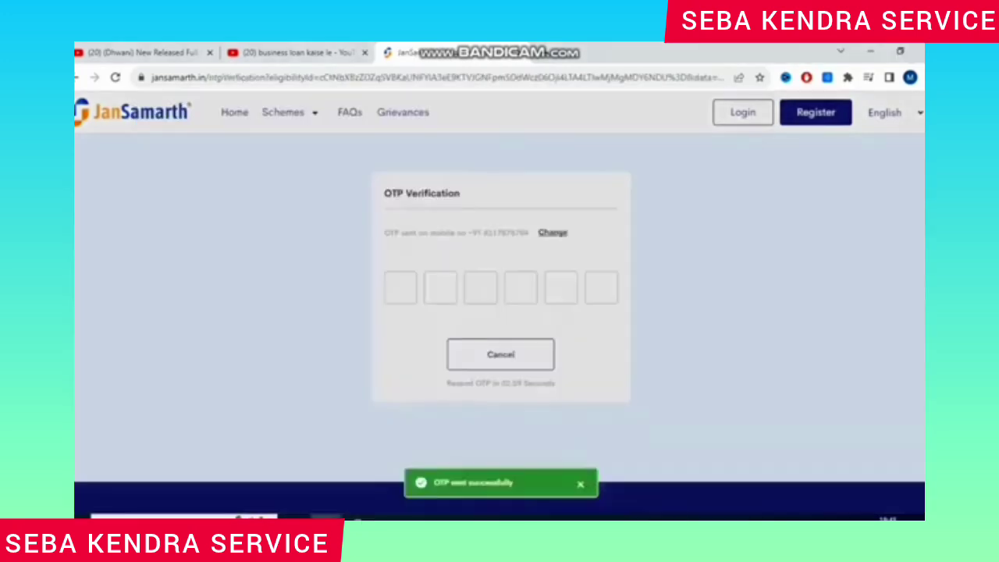
Enter the received OTP, then proceed with the PMEGP scheme from the dashboard
click(400, 287)
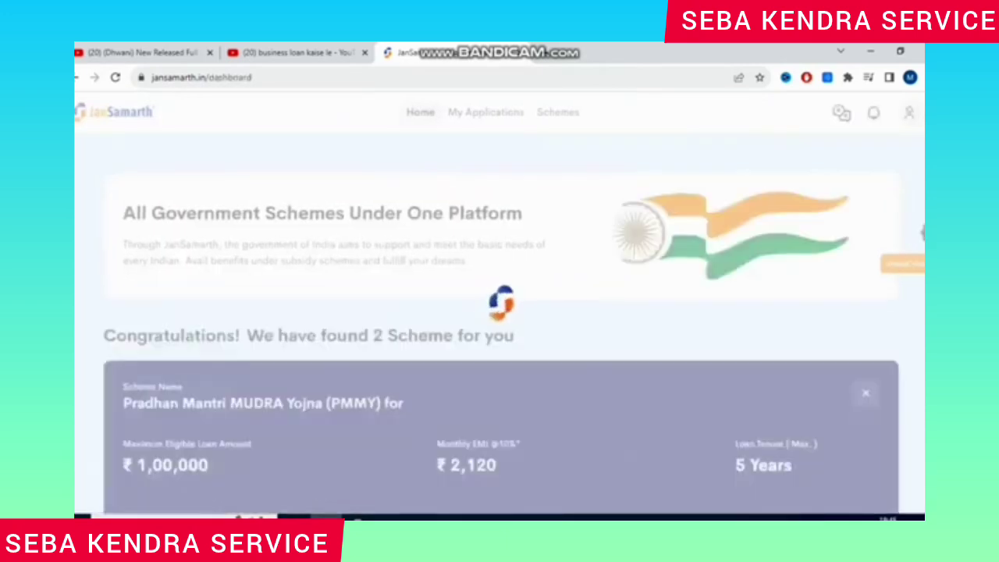
scroll(501, 320, down, 3)
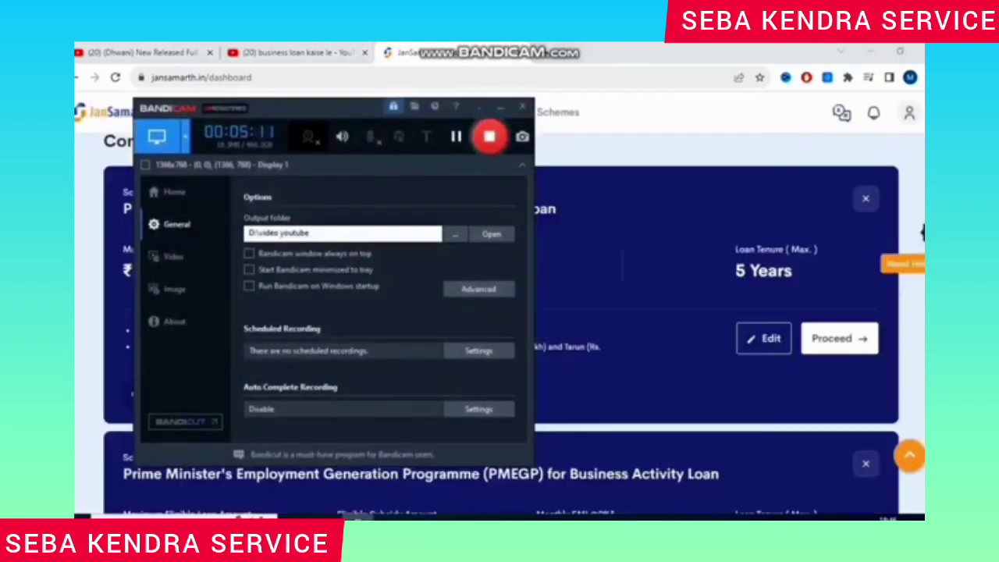
scroll(500, 312, down, 1)
scroll(501, 324, down, 2)
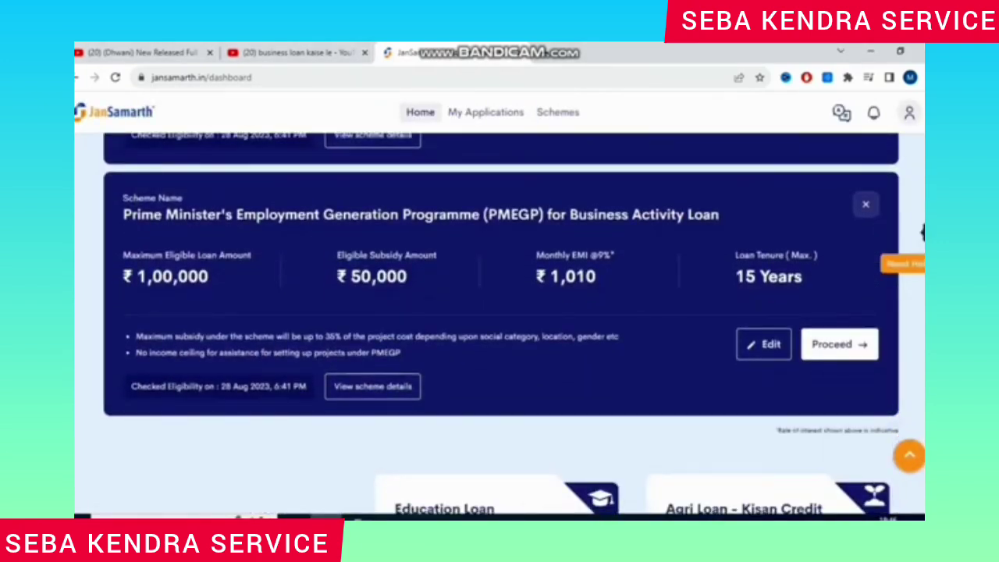
click(839, 344)
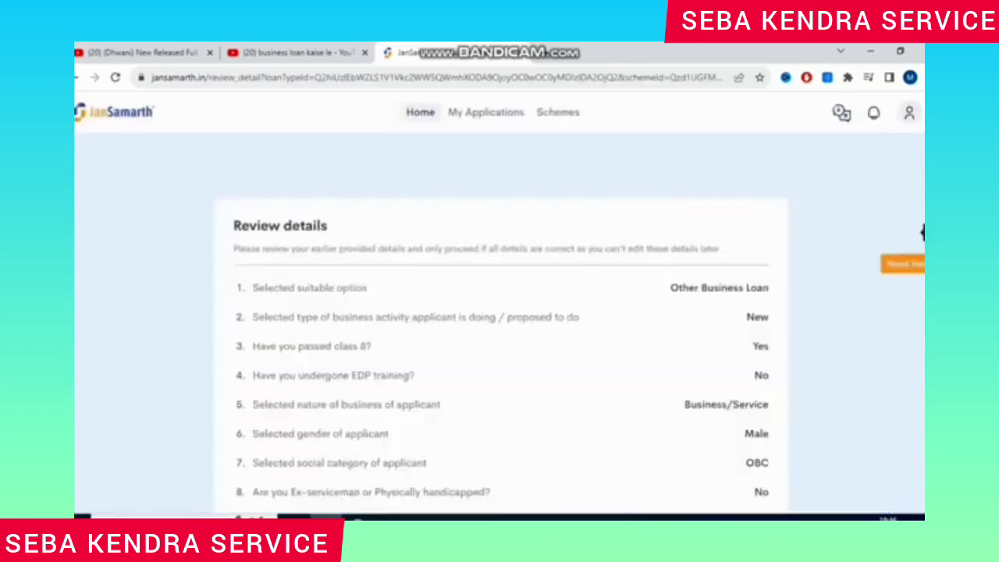
Continue past the Review details page and confirm going to the PMEGP e-portal
scroll(922, 231, down, 5)
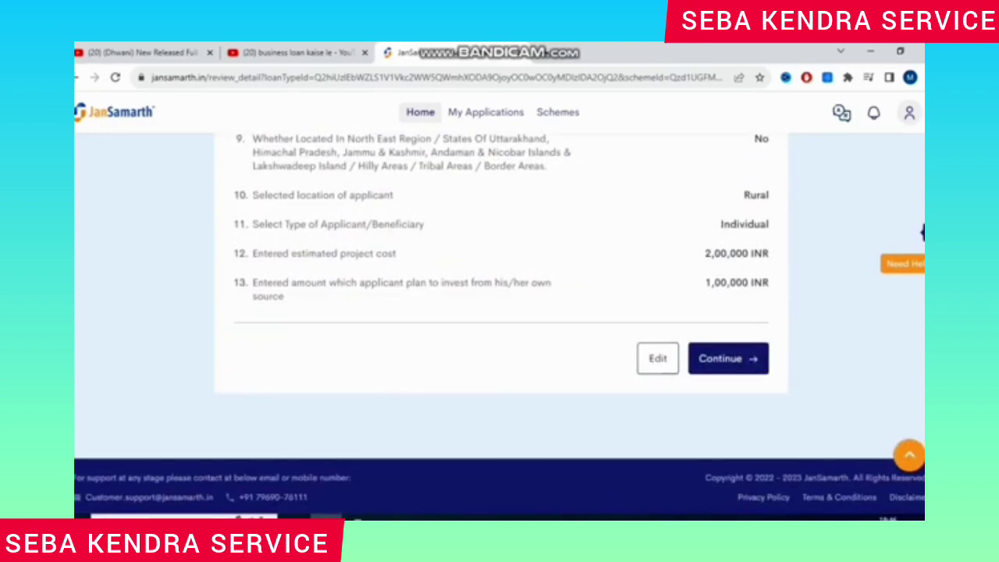
click(728, 359)
click(637, 362)
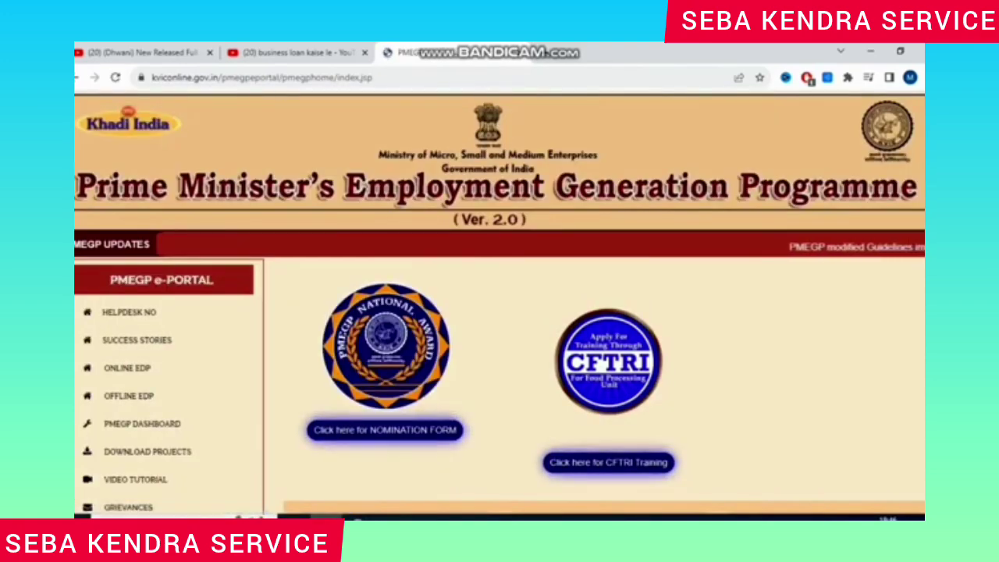
Start a new application under Application For New Unit
scroll(499, 303, down, 4)
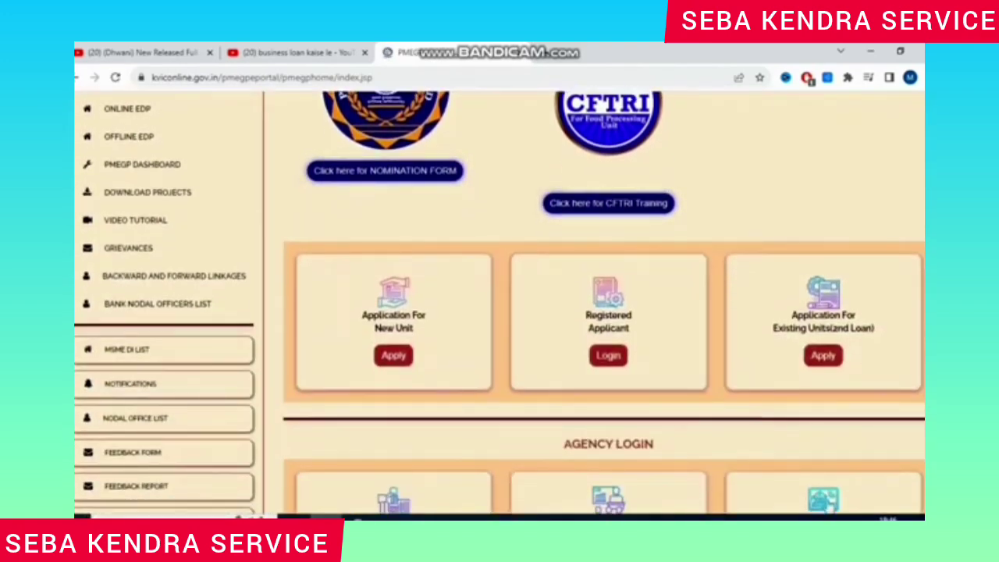
click(358, 518)
scroll(609, 322, down, 2)
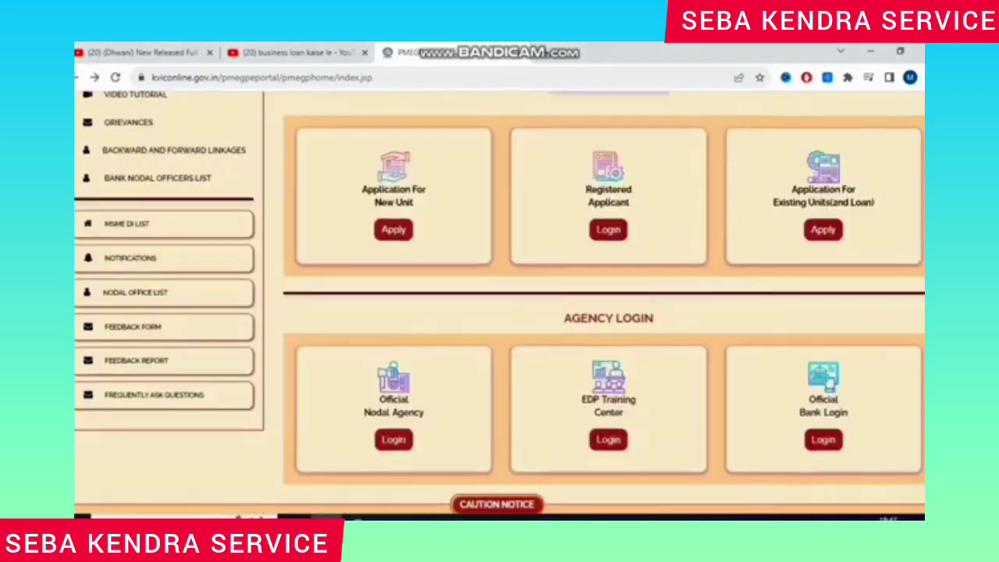
scroll(609, 321, up, 5)
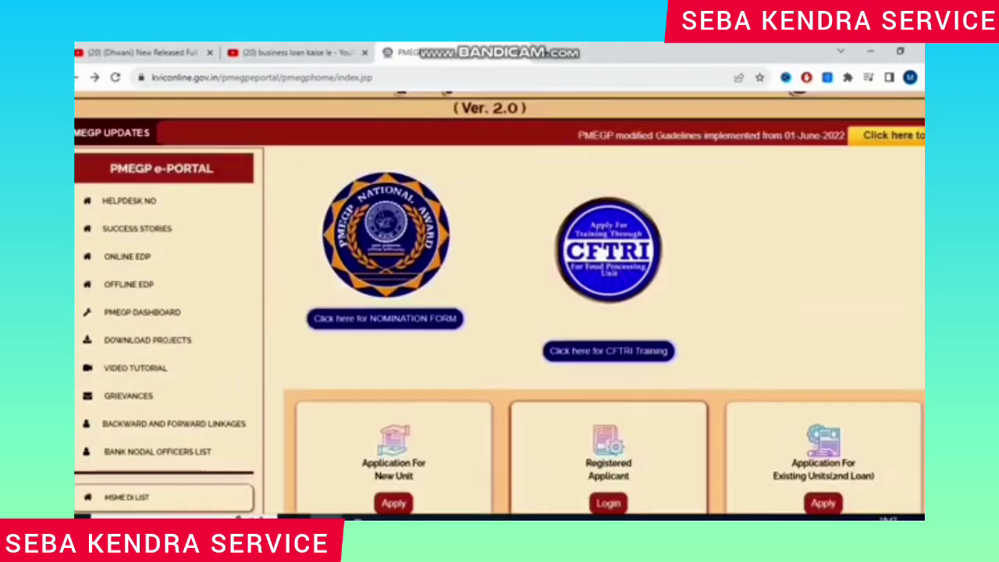
scroll(609, 322, down, 3)
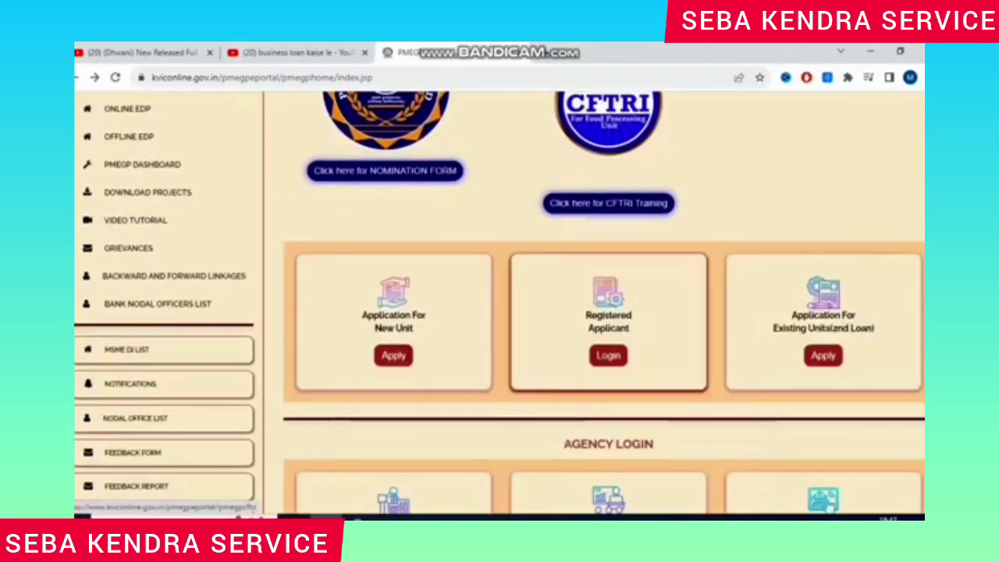
scroll(499, 303, down, 1)
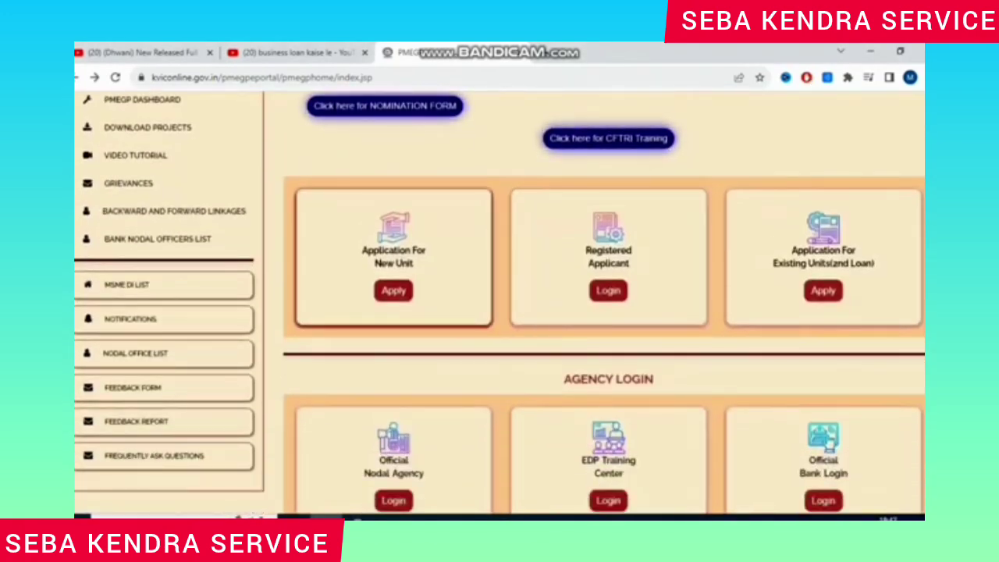
drag(362, 250, 413, 264)
click(437, 267)
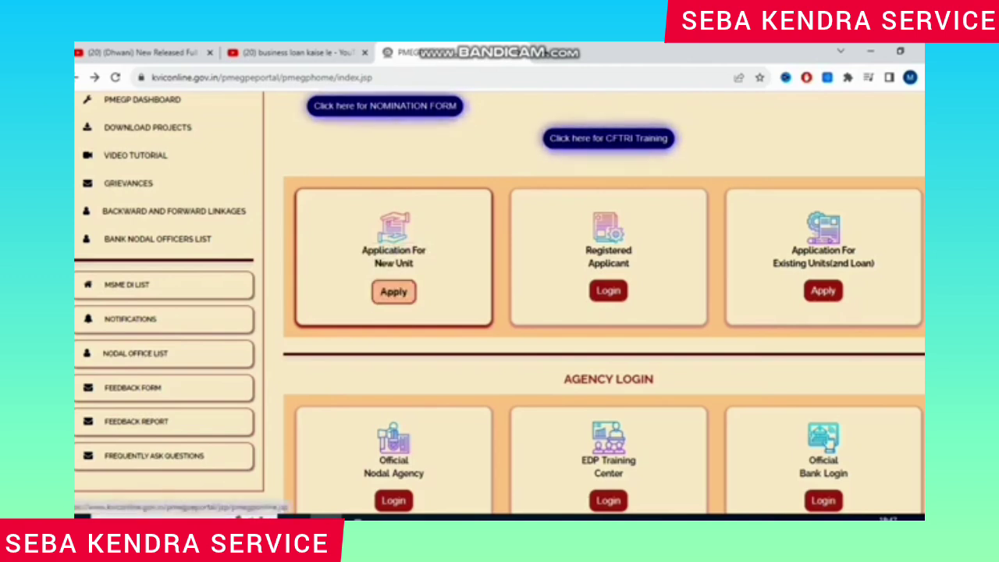
click(393, 291)
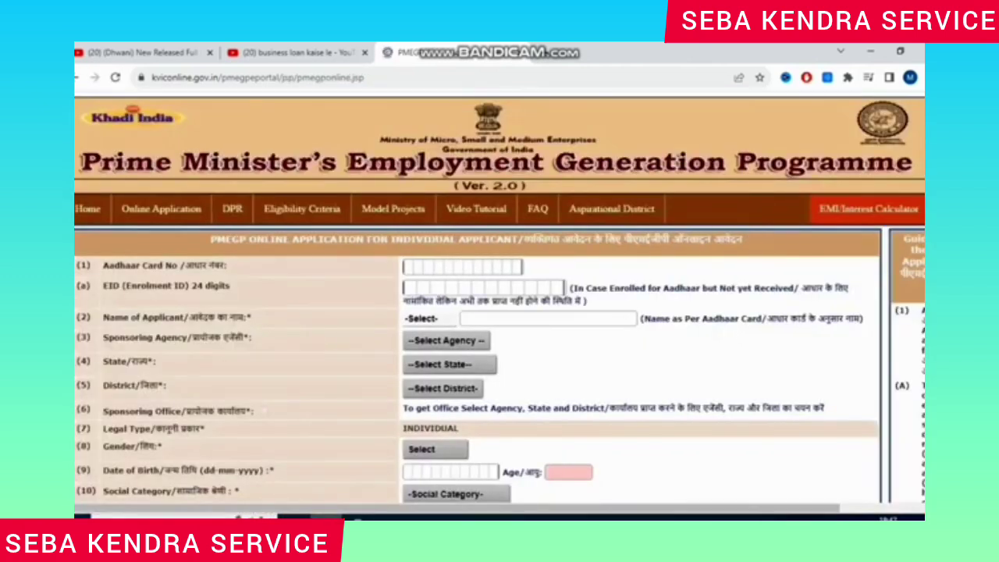
Set the applicant's name title to Shri
scroll(499, 312, down, 1)
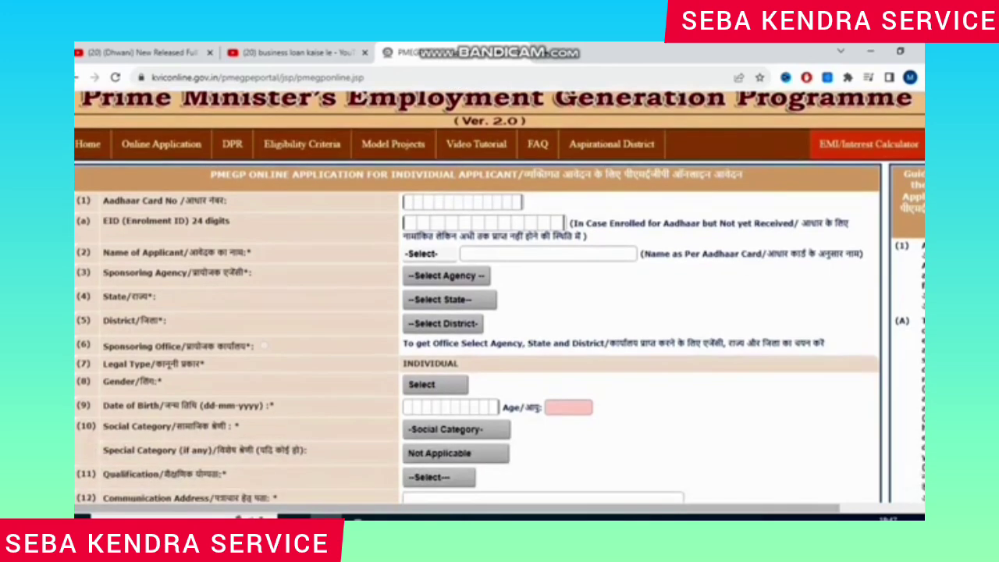
scroll(500, 313, up, 1)
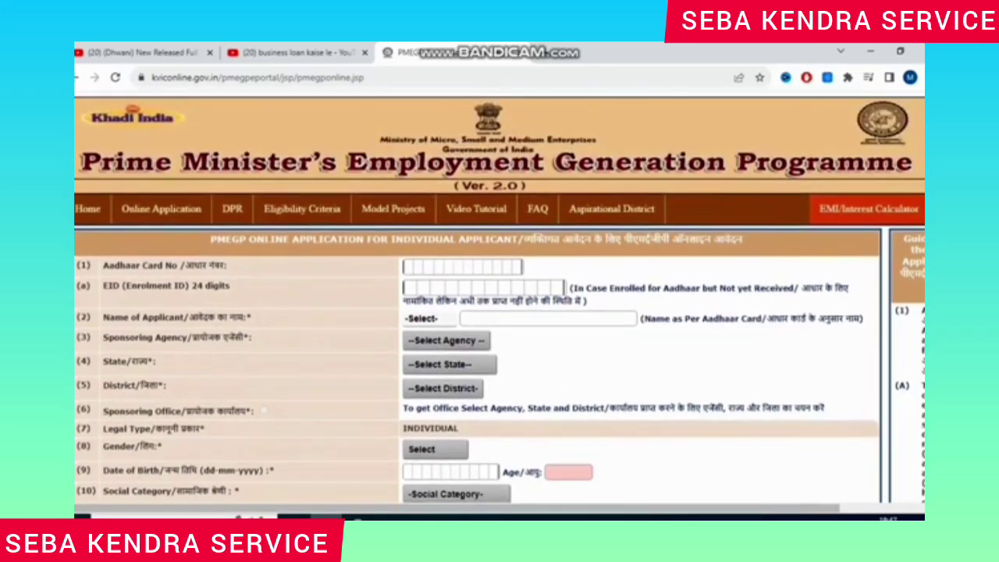
scroll(500, 312, down, 1)
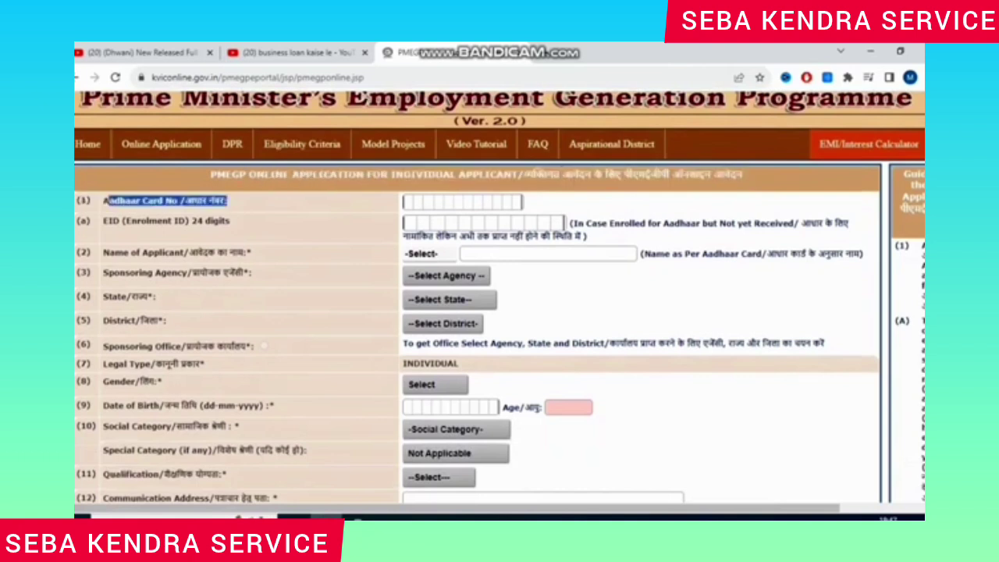
scroll(499, 313, down, 1)
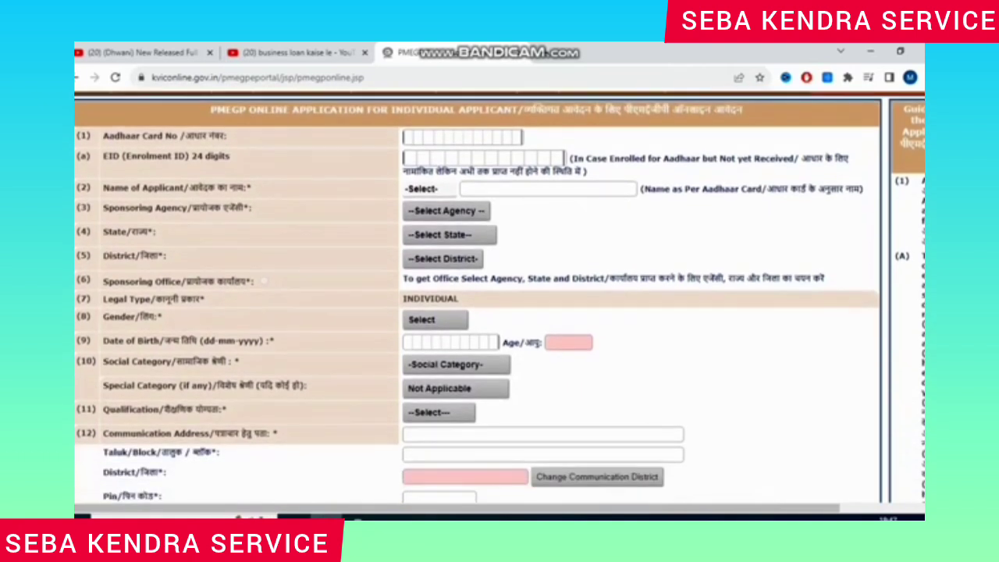
drag(112, 157, 230, 156)
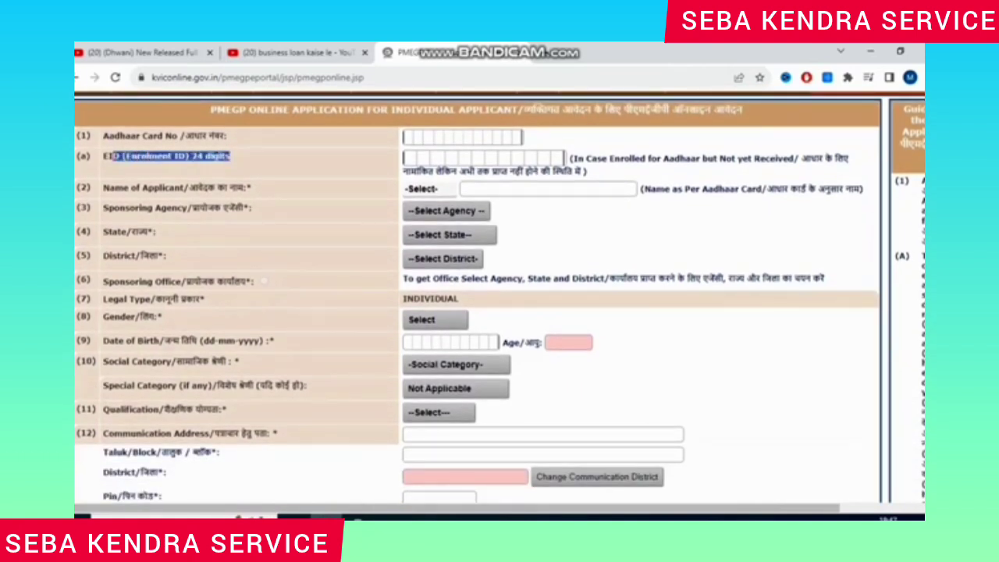
click(235, 159)
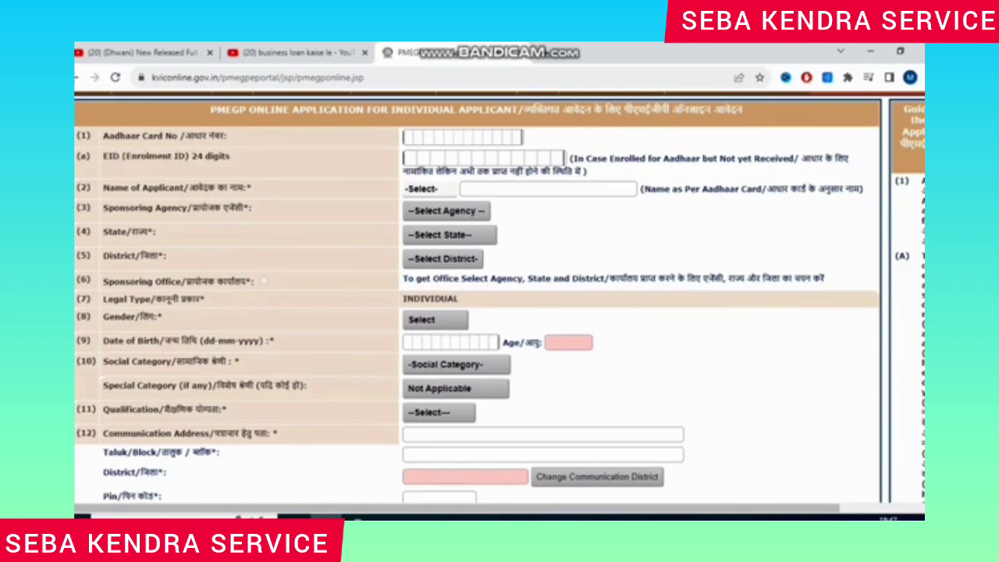
drag(109, 187, 248, 187)
click(427, 189)
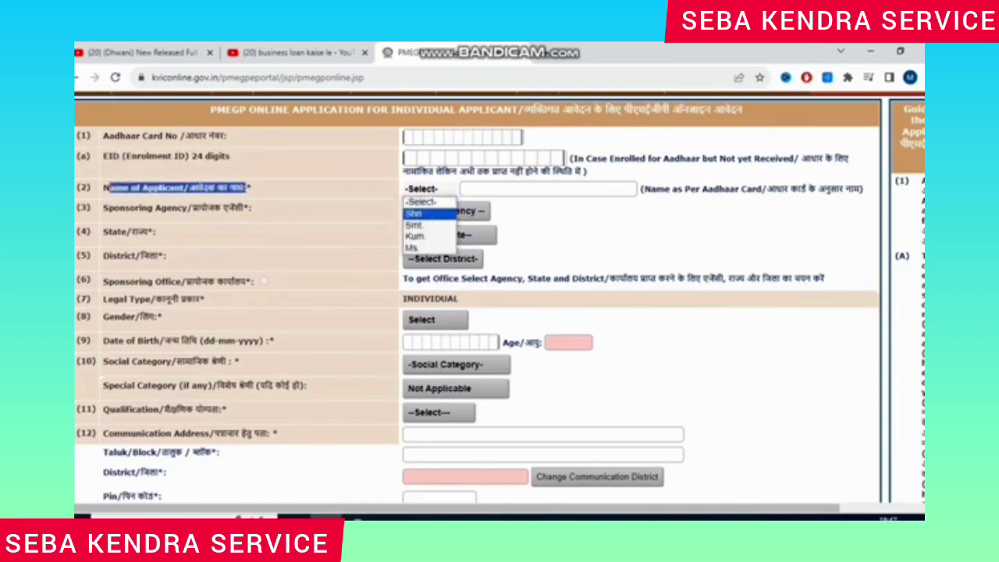
click(420, 214)
click(446, 212)
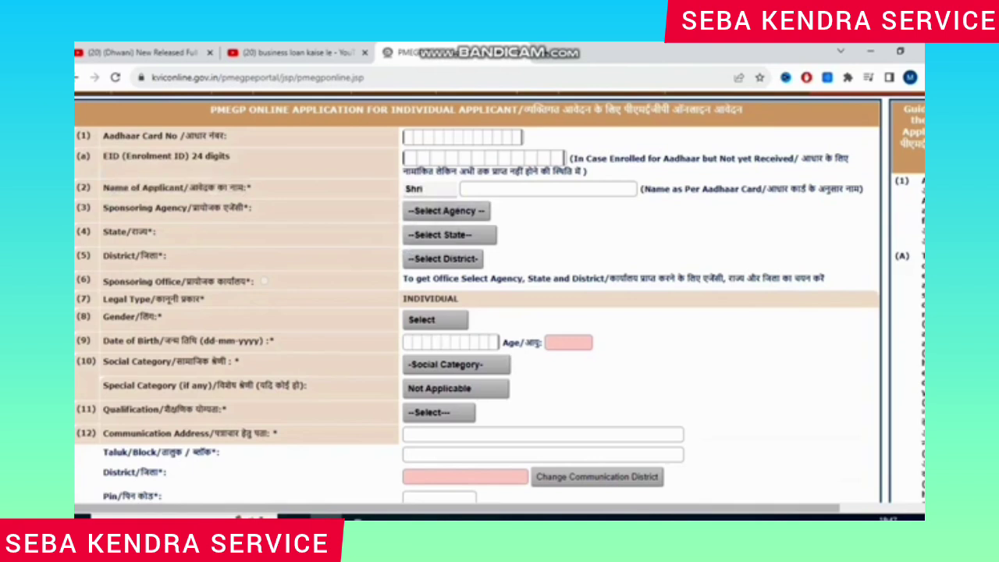
Choose KVIC as the sponsoring agency and West Bengal as the state
drag(137, 207, 250, 207)
click(446, 211)
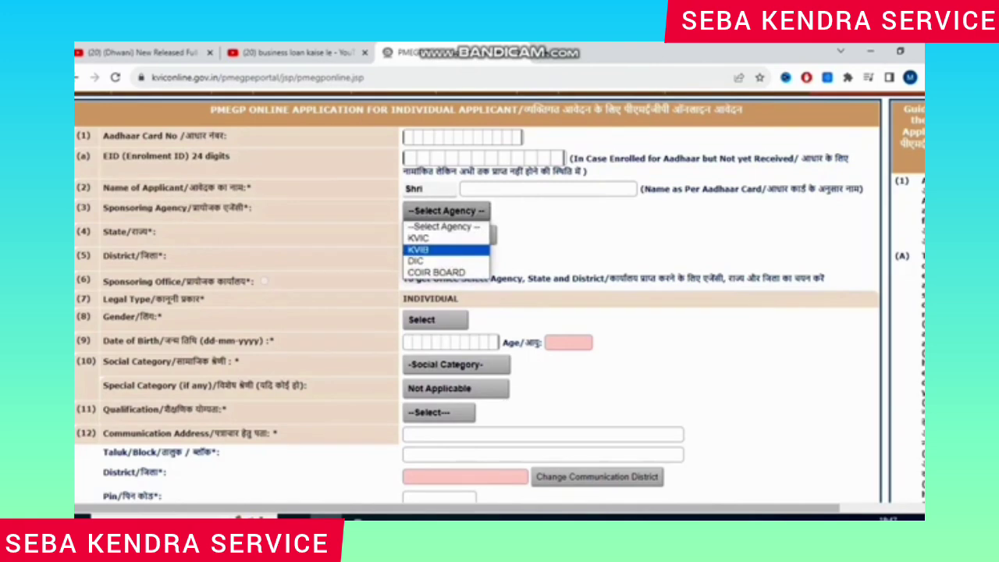
scroll(500, 296, up, 2)
scroll(500, 297, down, 1)
click(447, 276)
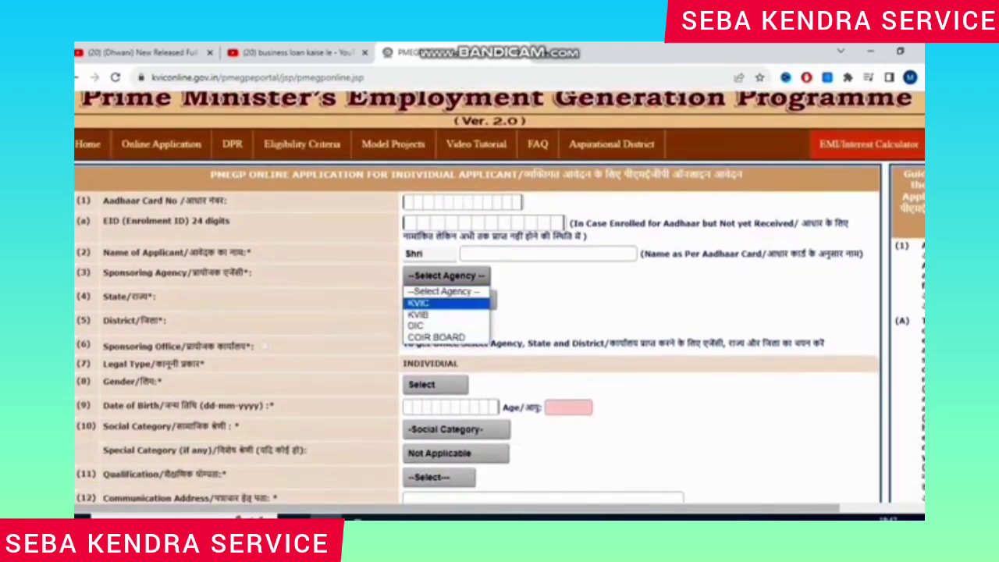
click(425, 303)
drag(118, 297, 157, 296)
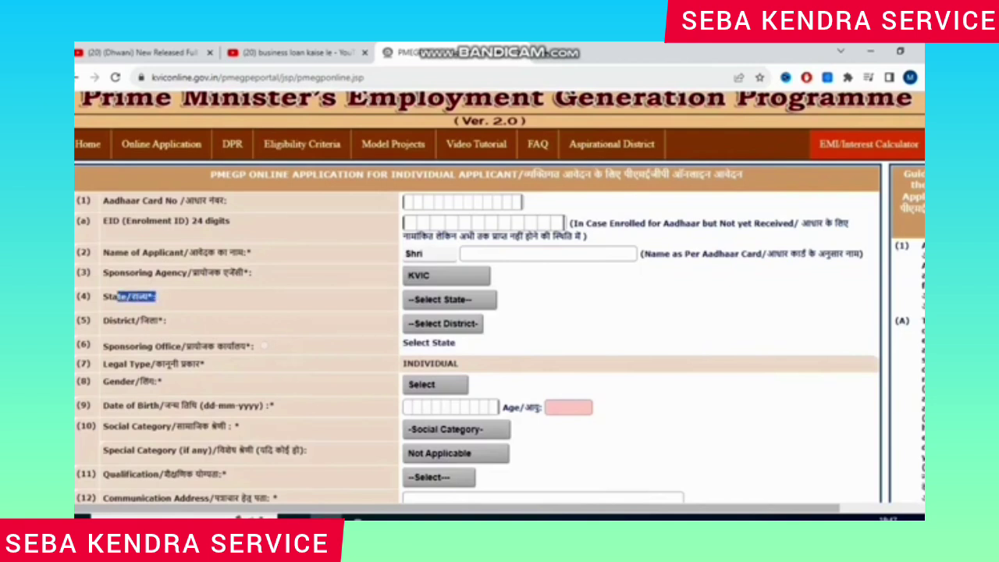
click(450, 300)
scroll(445, 203, down, 3)
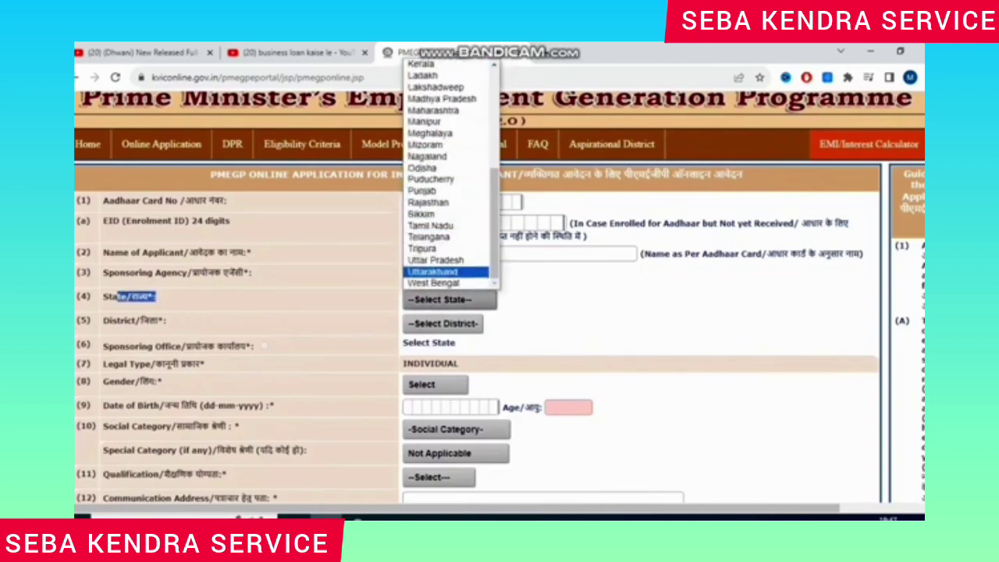
click(434, 283)
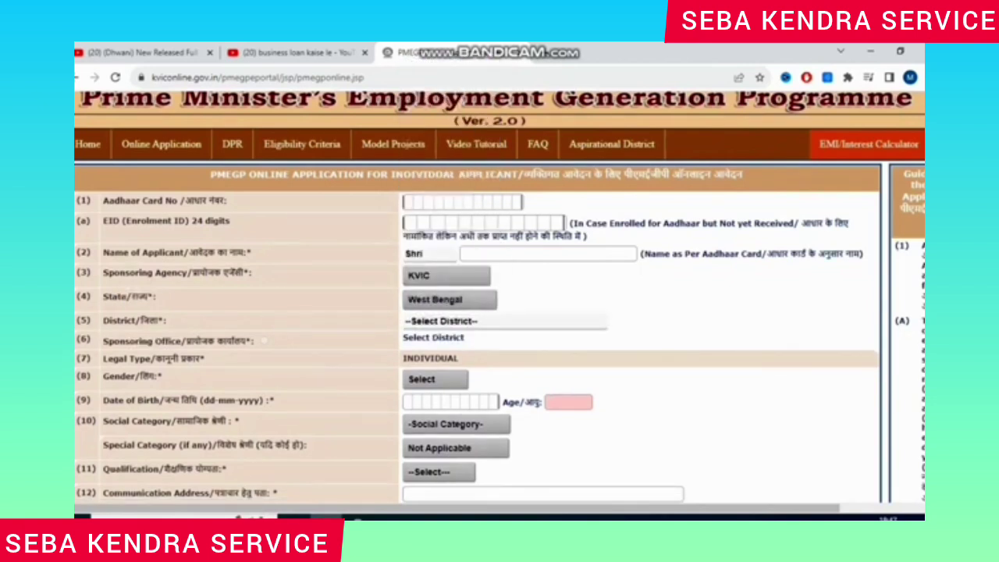
Select South Dinajpur district and the State Office as sponsoring office
drag(141, 321, 167, 321)
click(449, 321)
scroll(437, 284, down, 2)
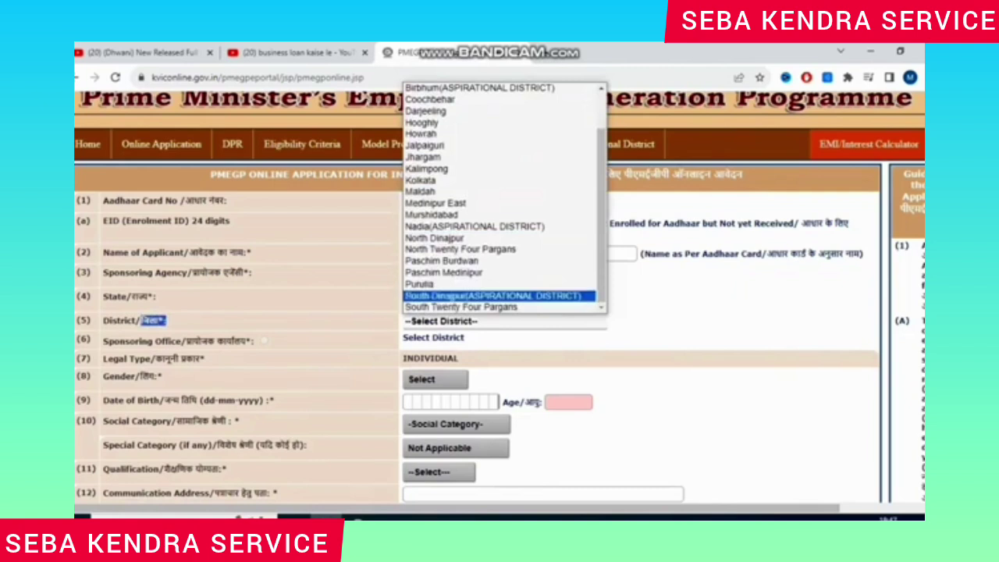
click(438, 296)
click(264, 340)
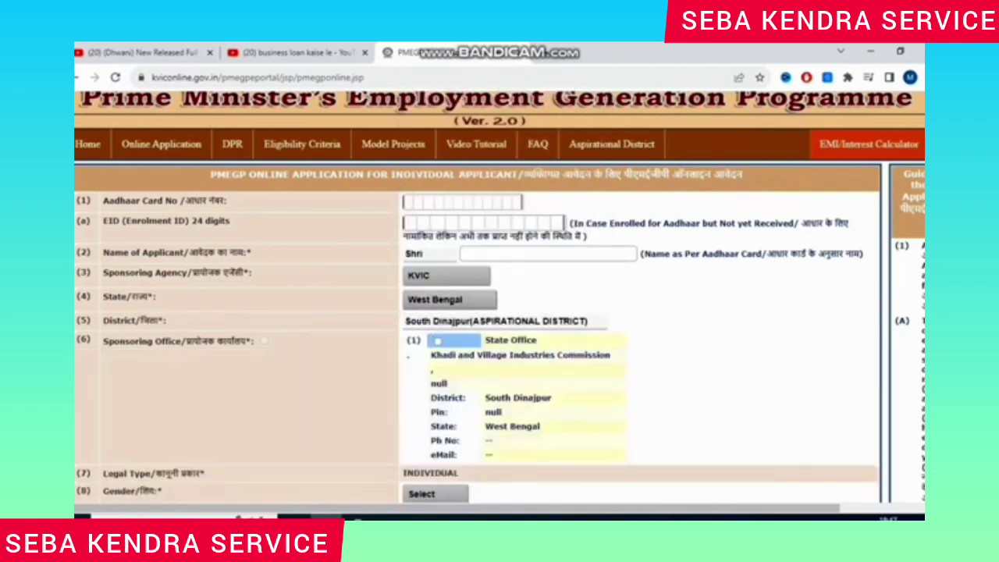
drag(142, 341, 186, 341)
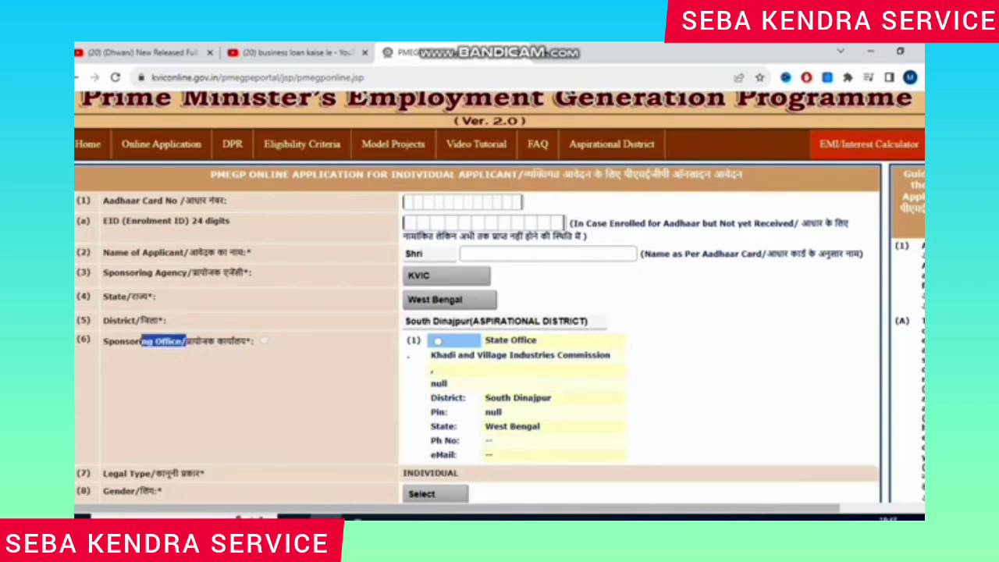
click(438, 341)
scroll(500, 312, down, 4)
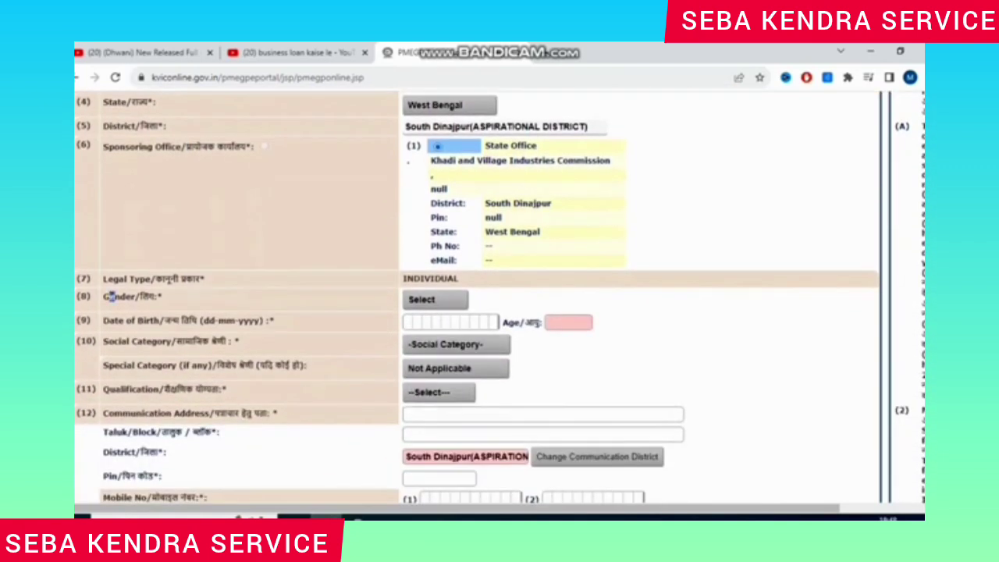
Choose Male as gender and Other Backward Caste as social category
click(435, 299)
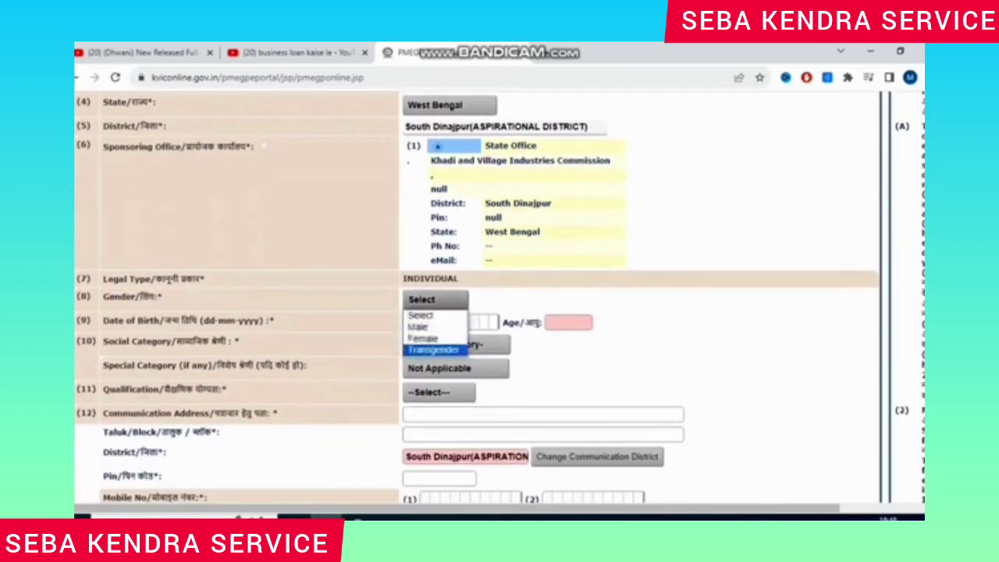
click(419, 327)
scroll(437, 327, down, 1)
scroll(500, 313, down, 1)
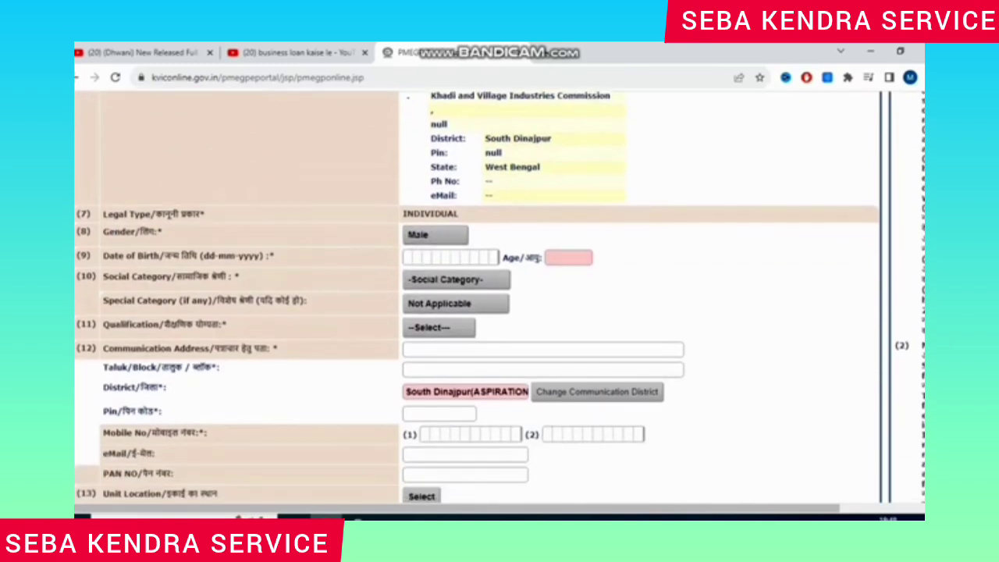
drag(103, 256, 265, 257)
click(267, 257)
drag(164, 276, 241, 277)
click(457, 281)
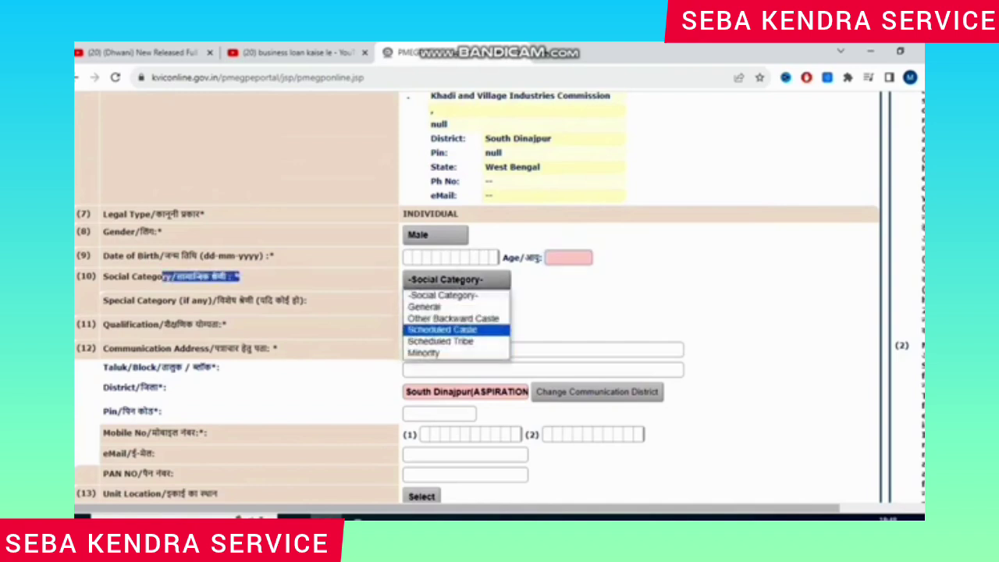
click(454, 319)
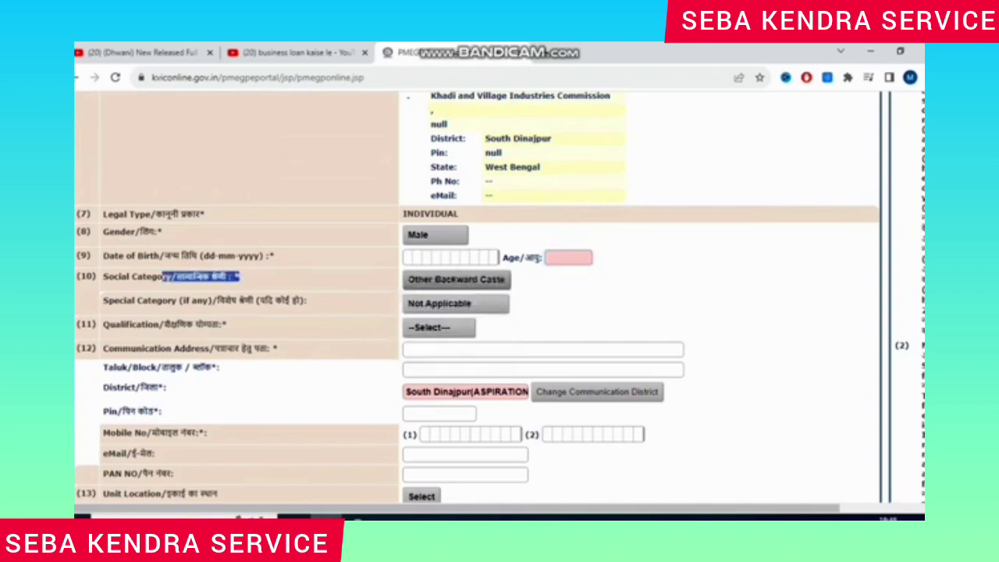
Keep Special Category as Not Applicable and set Qualification to Graduate
scroll(461, 318, down, 1)
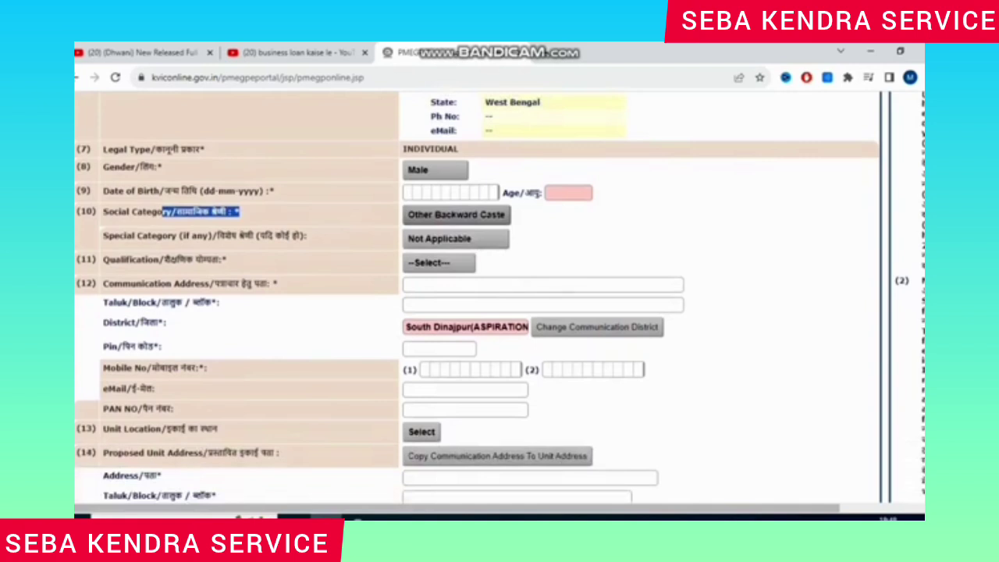
drag(152, 236, 305, 237)
click(456, 239)
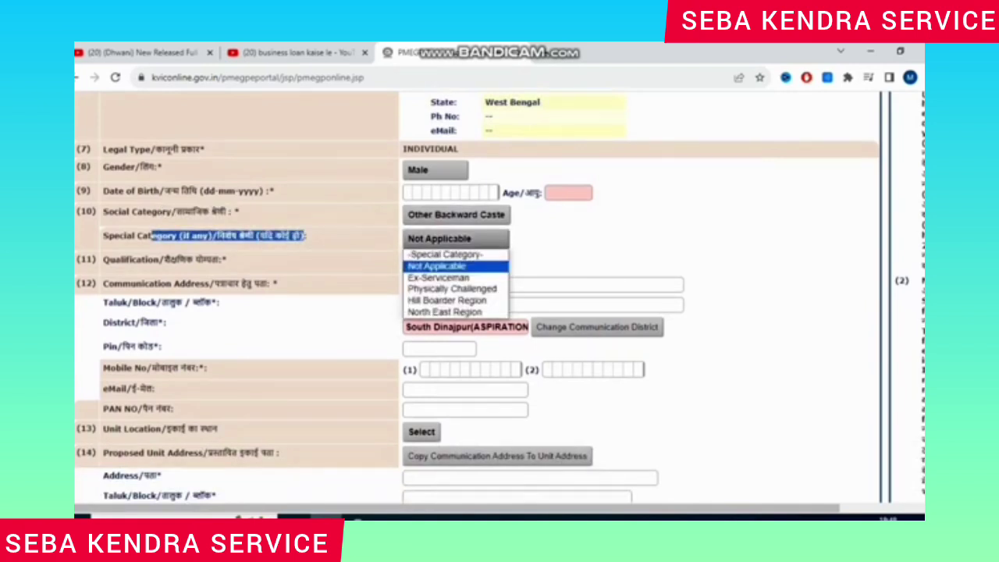
click(436, 267)
drag(147, 259, 227, 260)
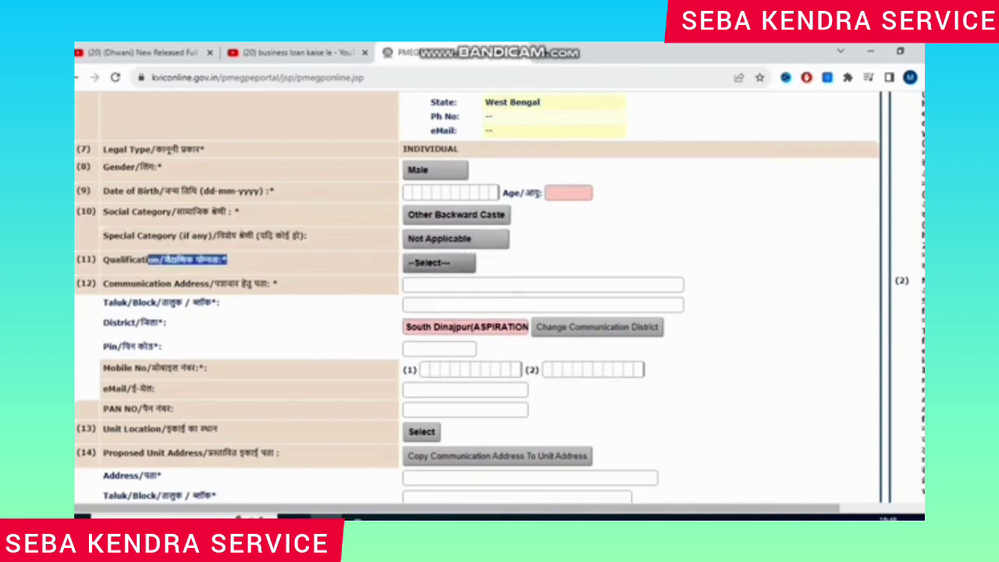
click(438, 263)
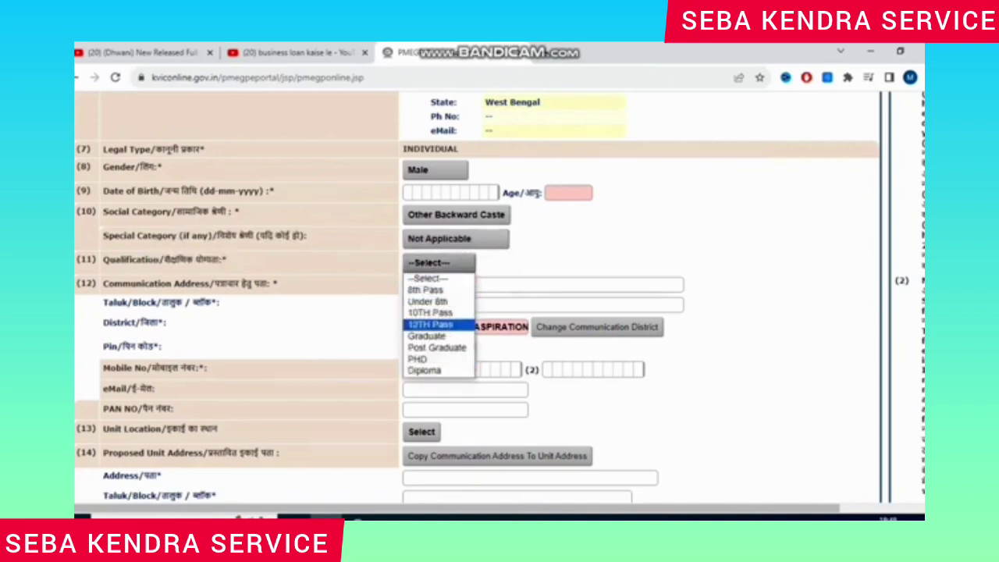
click(428, 337)
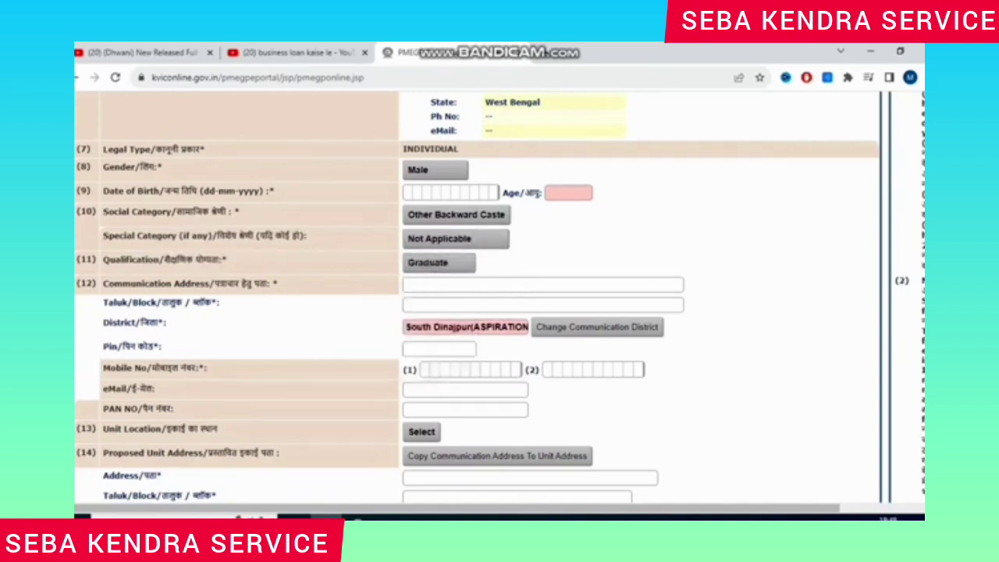
drag(173, 283, 279, 283)
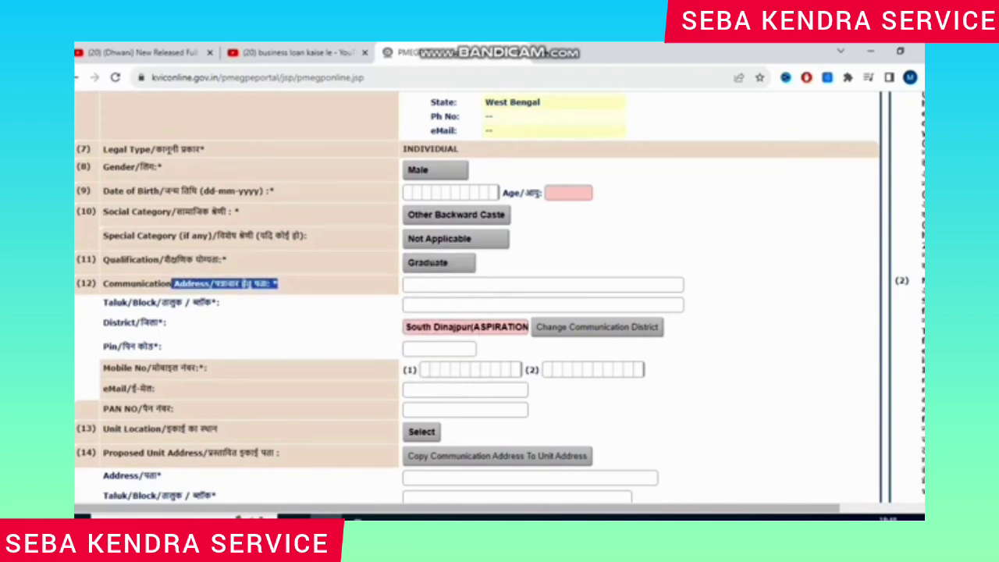
drag(147, 302, 220, 302)
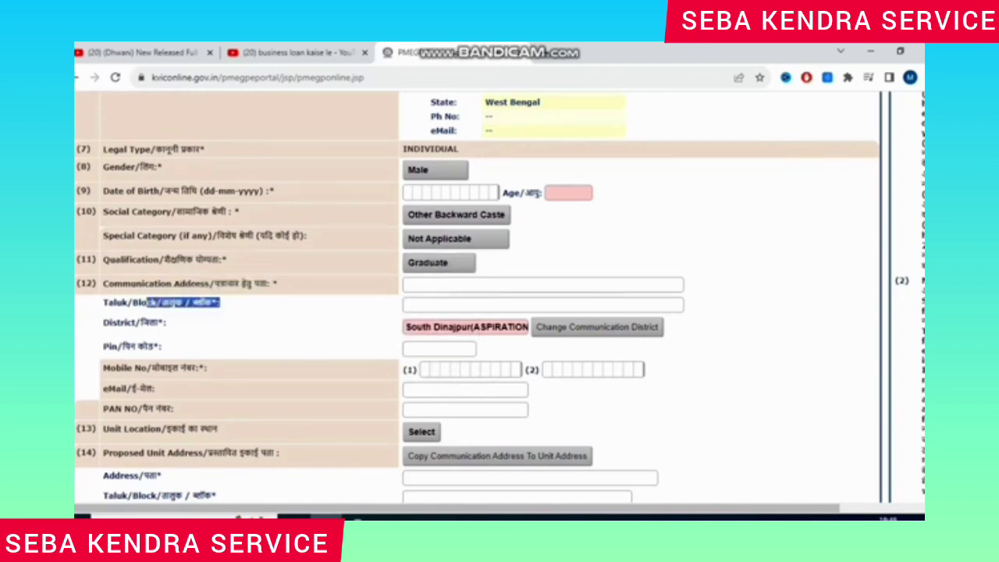
drag(120, 322, 167, 322)
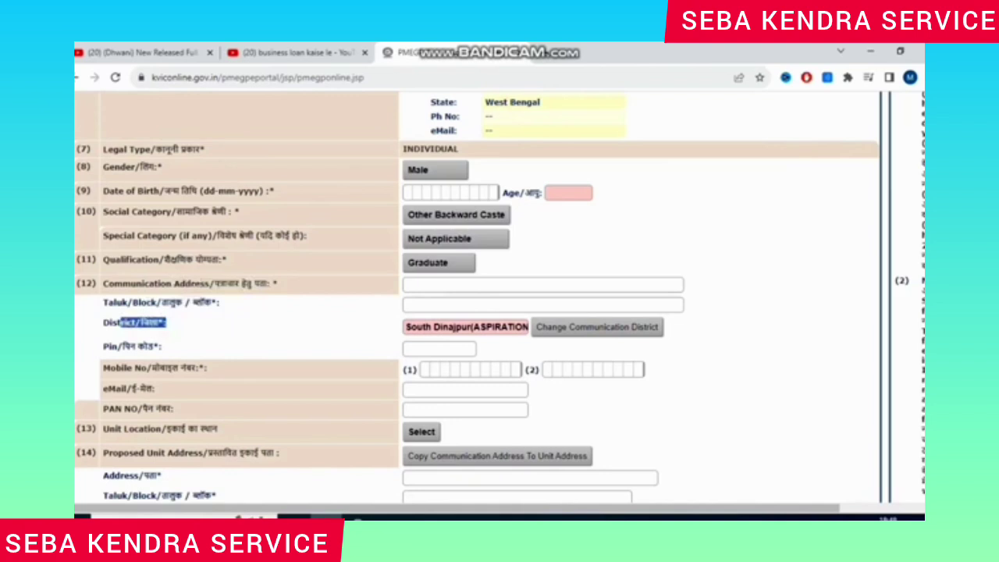
scroll(477, 296, down, 1)
Move past the contact fields and set the unit location to Rural
drag(122, 282, 163, 282)
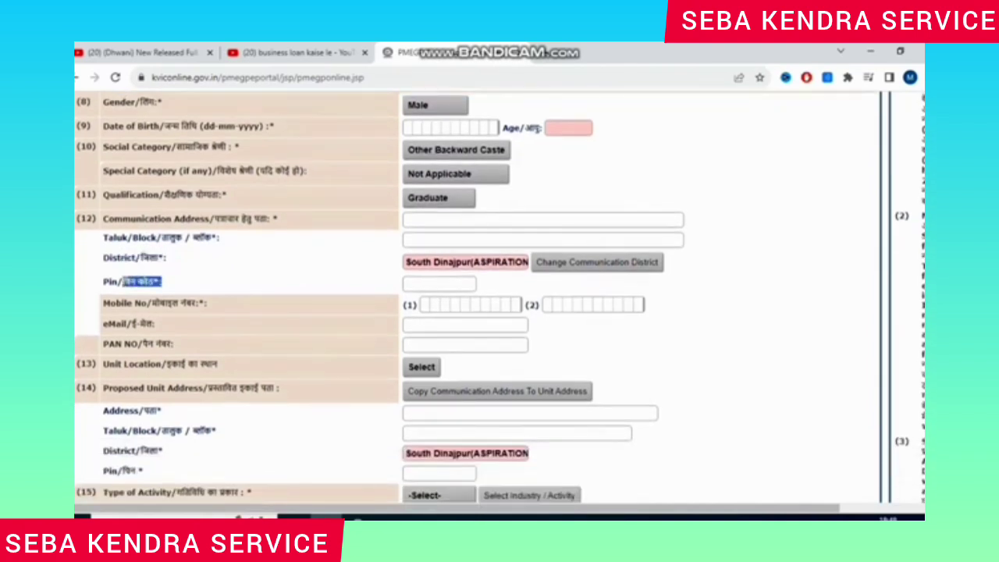
scroll(476, 297, down, 1)
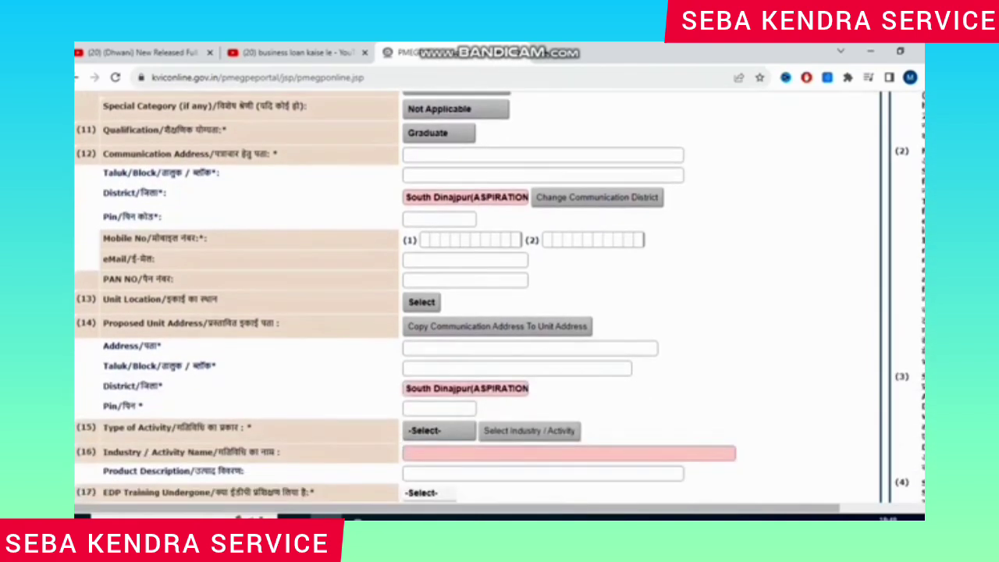
drag(142, 238, 207, 238)
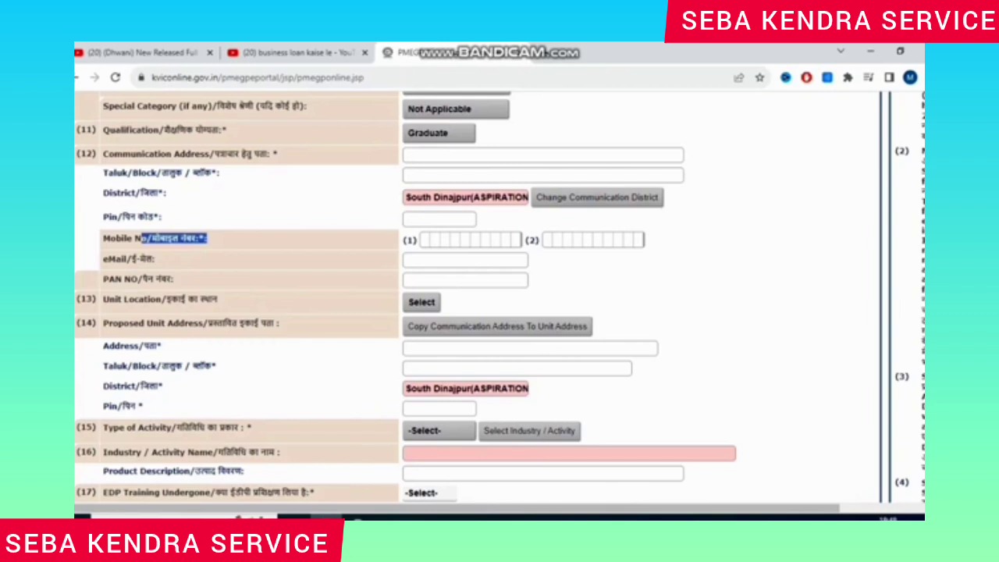
drag(104, 259, 173, 278)
scroll(500, 296, down, 1)
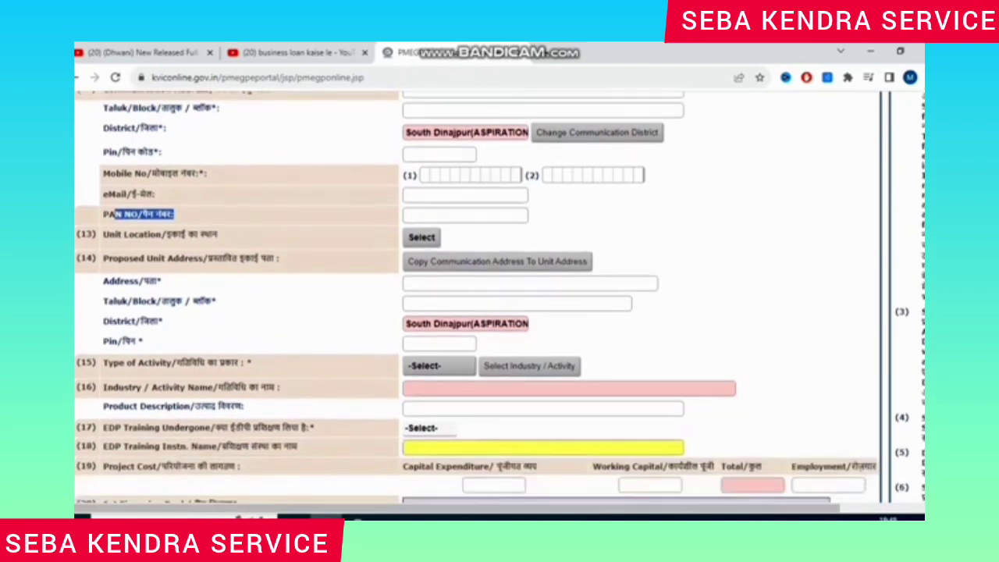
drag(133, 234, 217, 234)
click(421, 237)
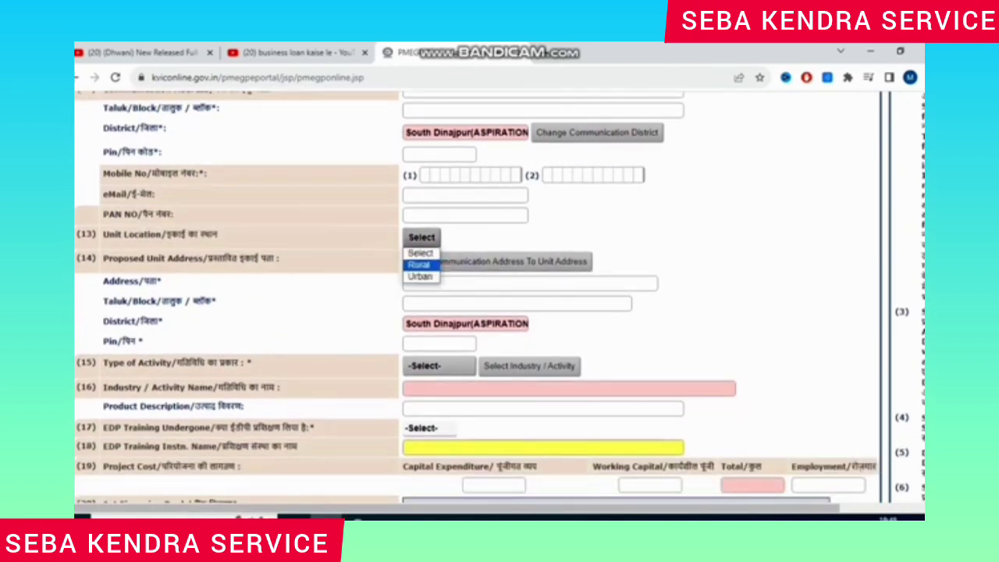
click(419, 264)
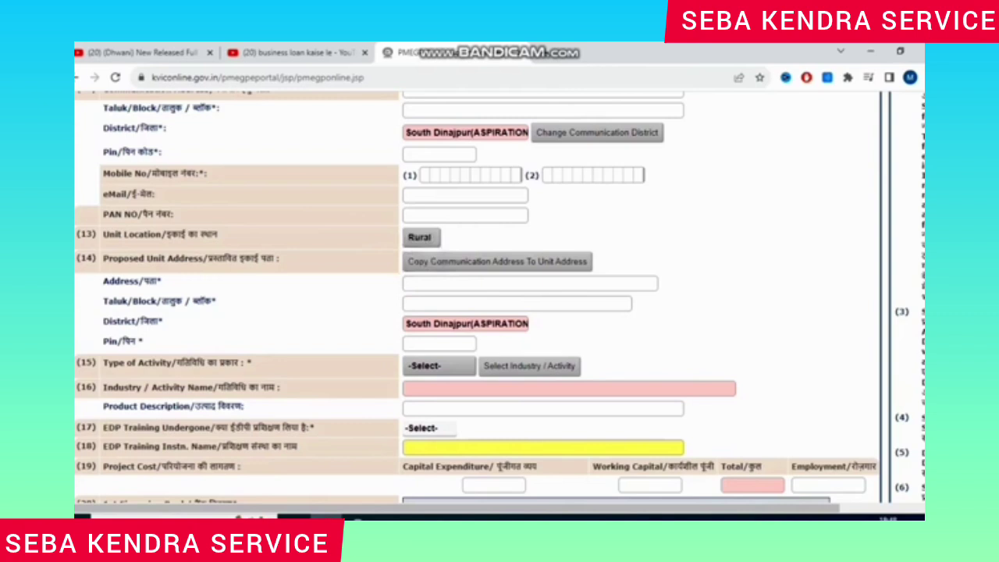
drag(144, 259, 263, 259)
click(263, 259)
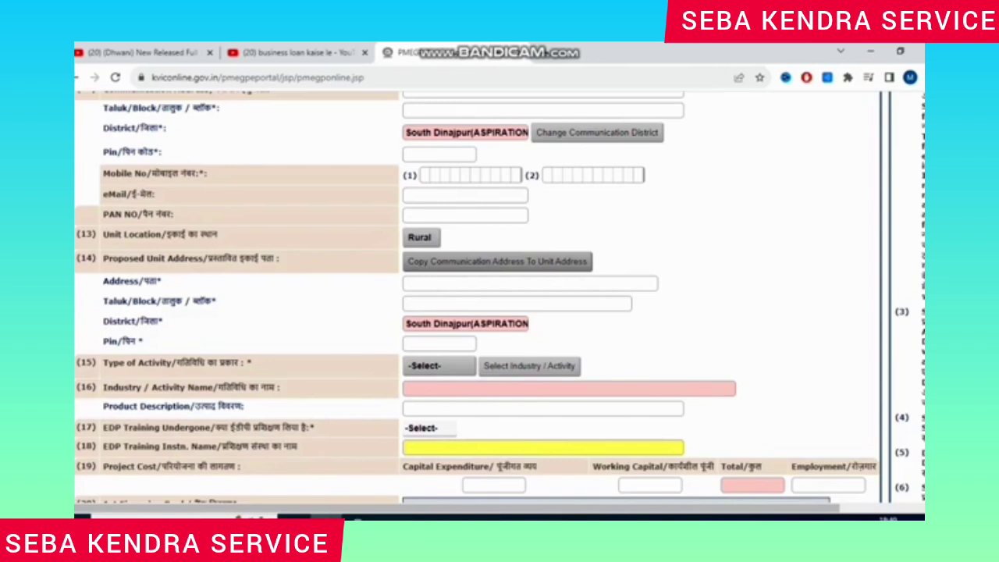
Set the type of activity to Service
scroll(500, 296, down, 3)
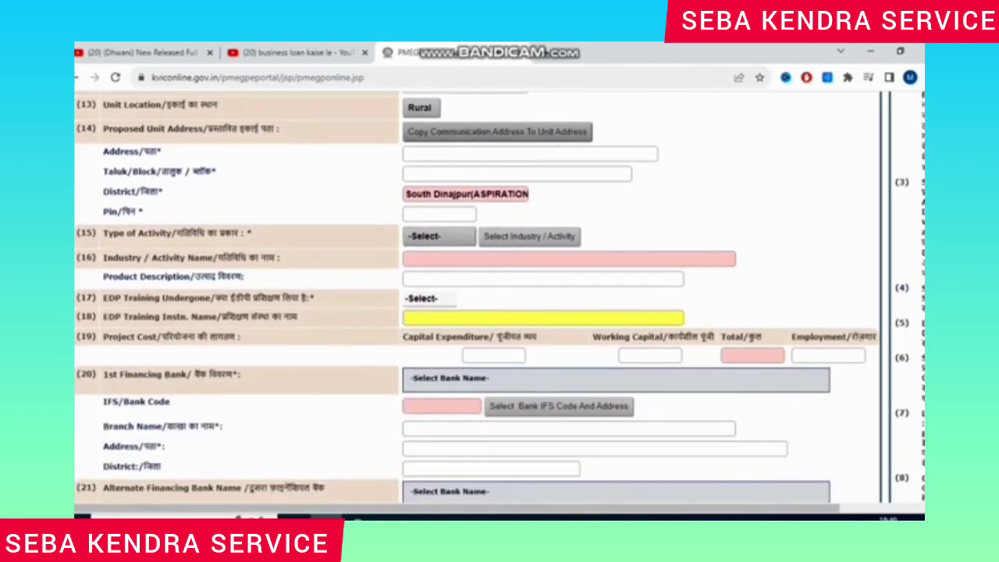
drag(133, 234, 237, 233)
click(238, 234)
click(439, 236)
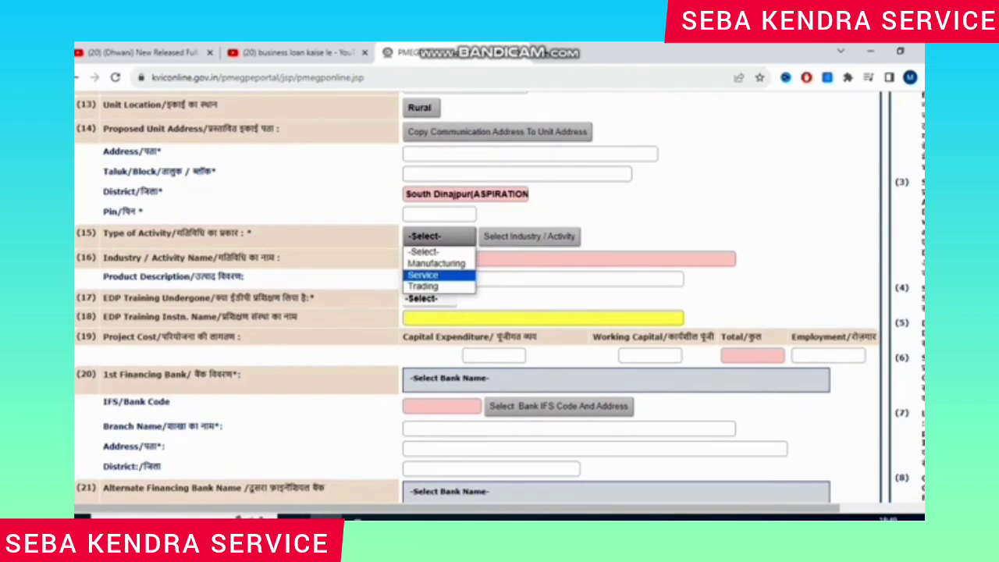
click(424, 275)
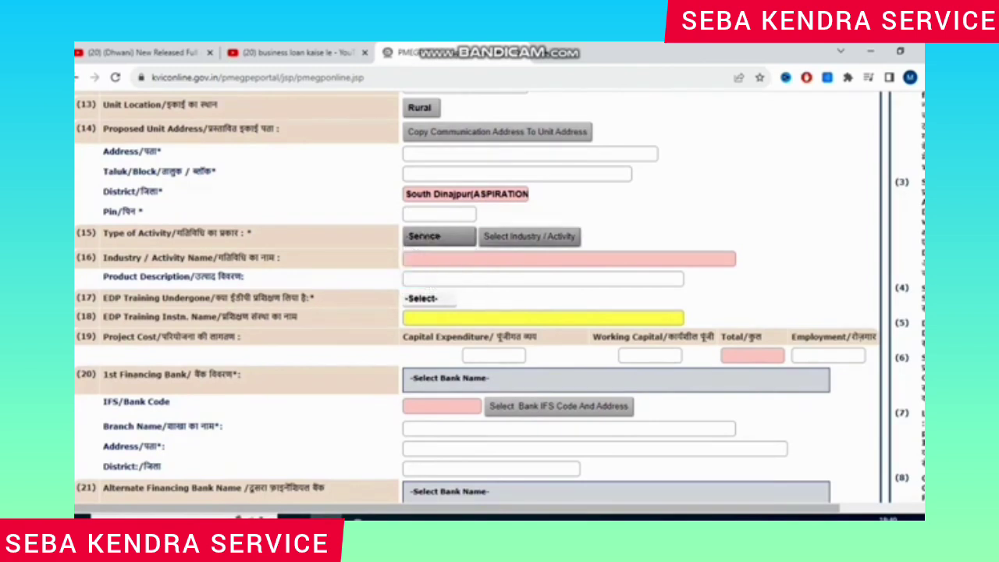
Search the activity list and pick Cable T.V. Network/ Computer Centre (Service And Textile Industry)
click(530, 236)
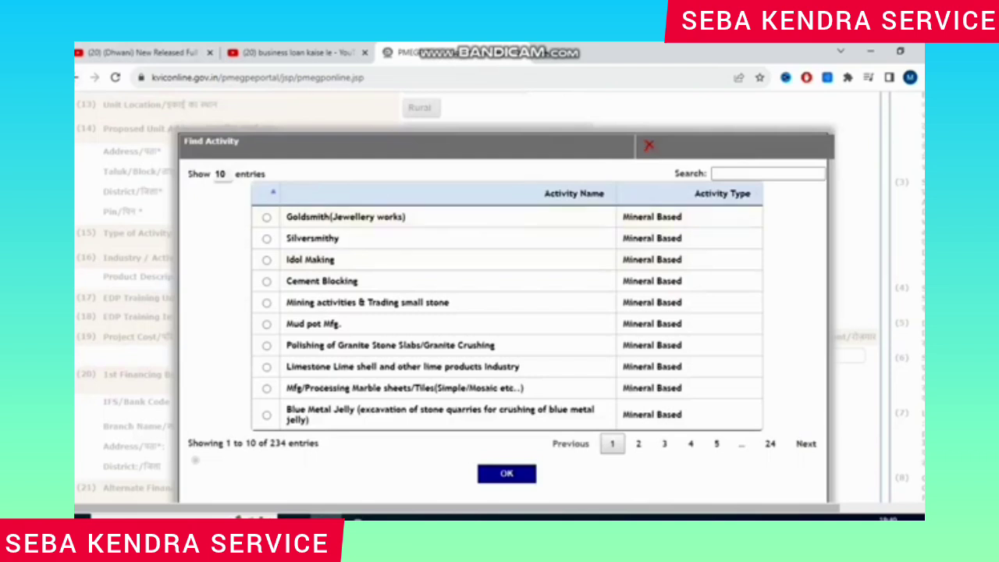
scroll(507, 302, down, 1)
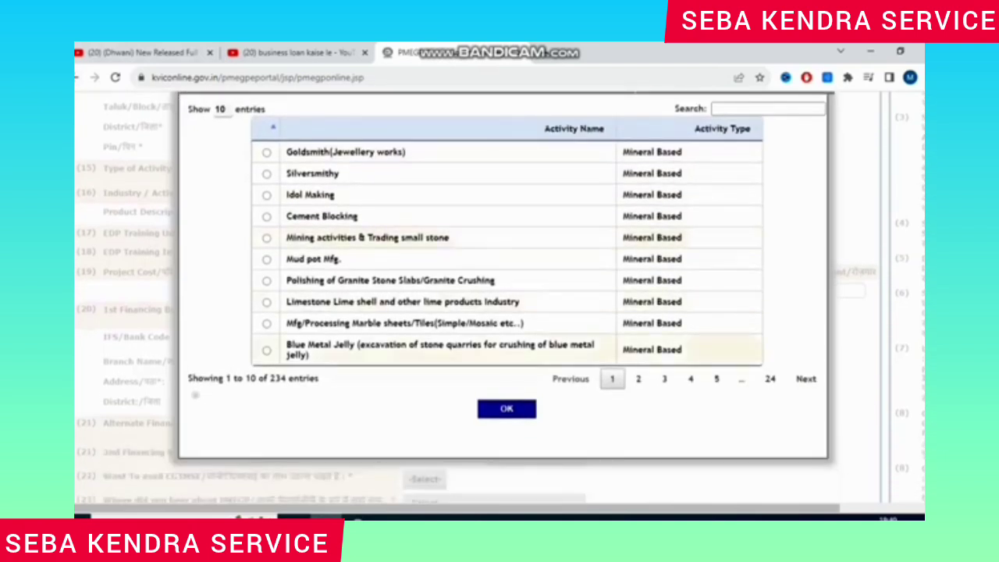
click(637, 379)
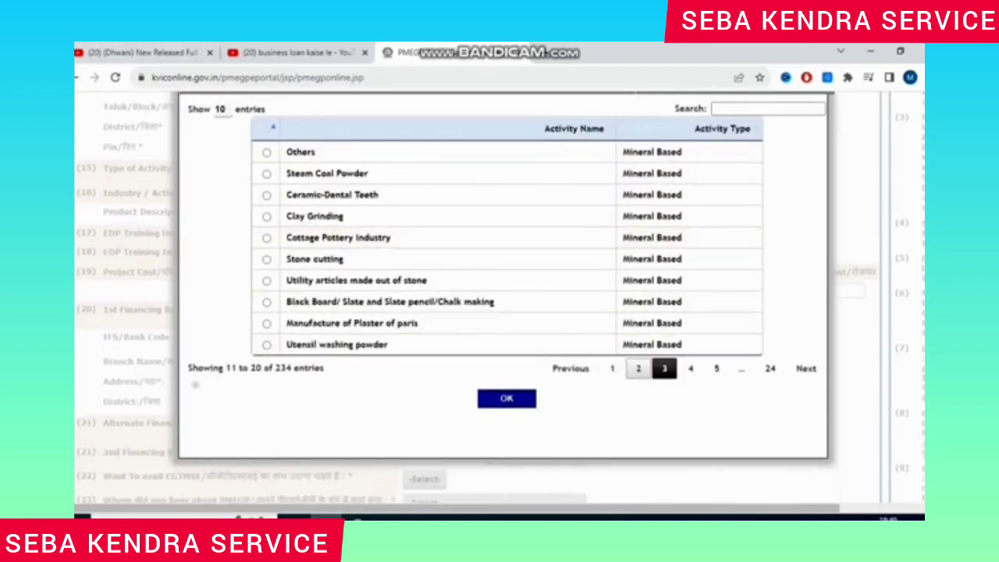
text(rata)
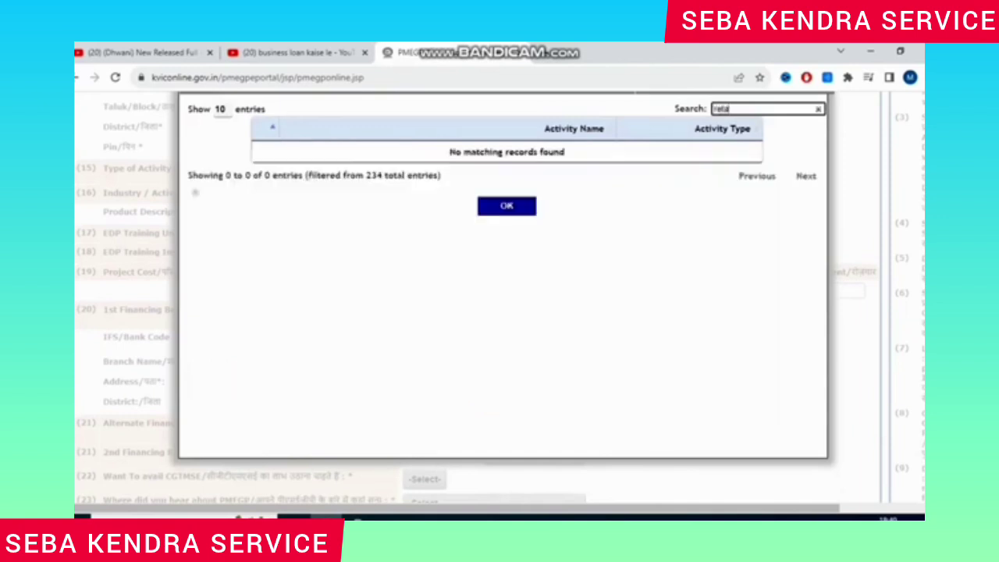
key(BackSpace)
key(BackSpace)
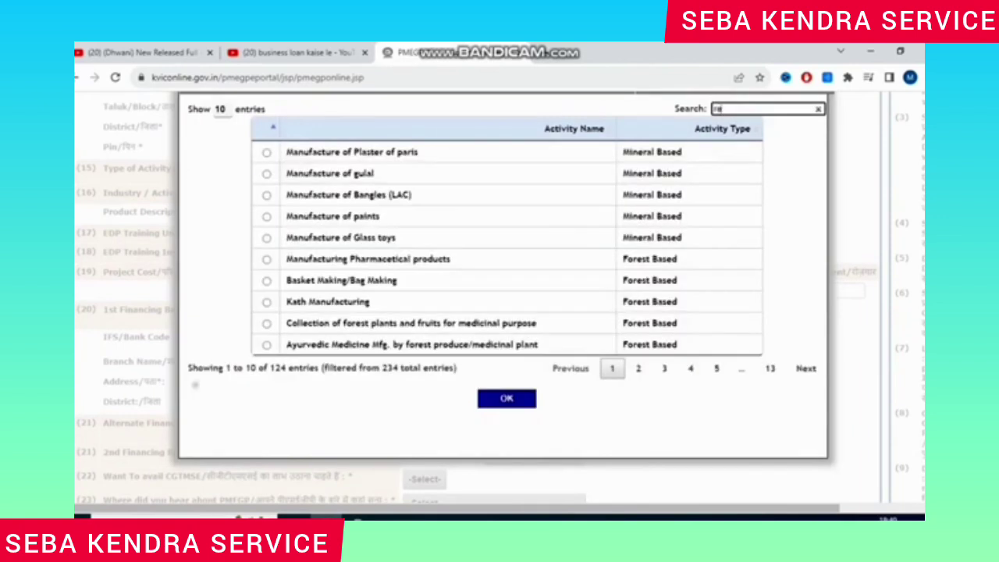
key(BackSpace)
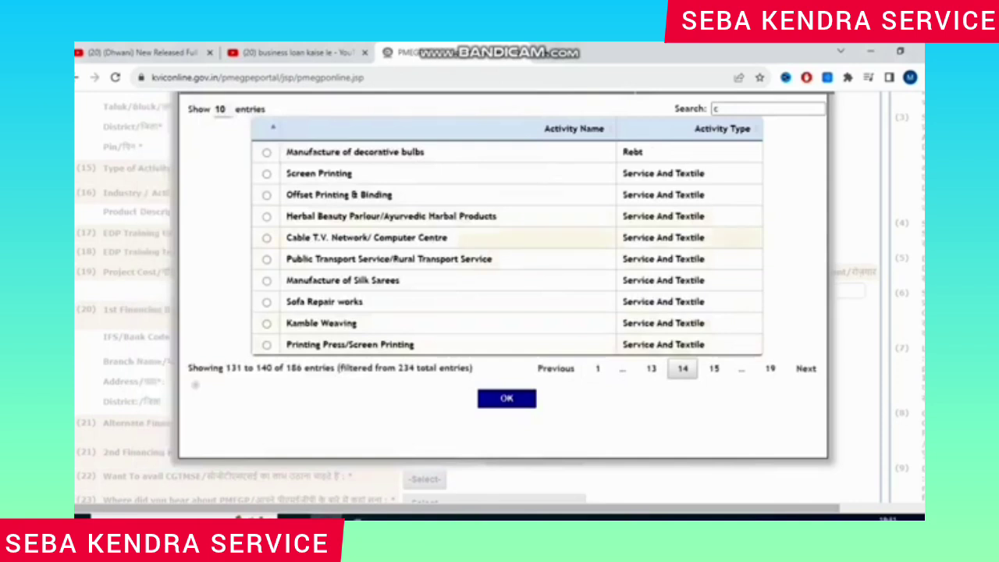
drag(449, 237, 379, 238)
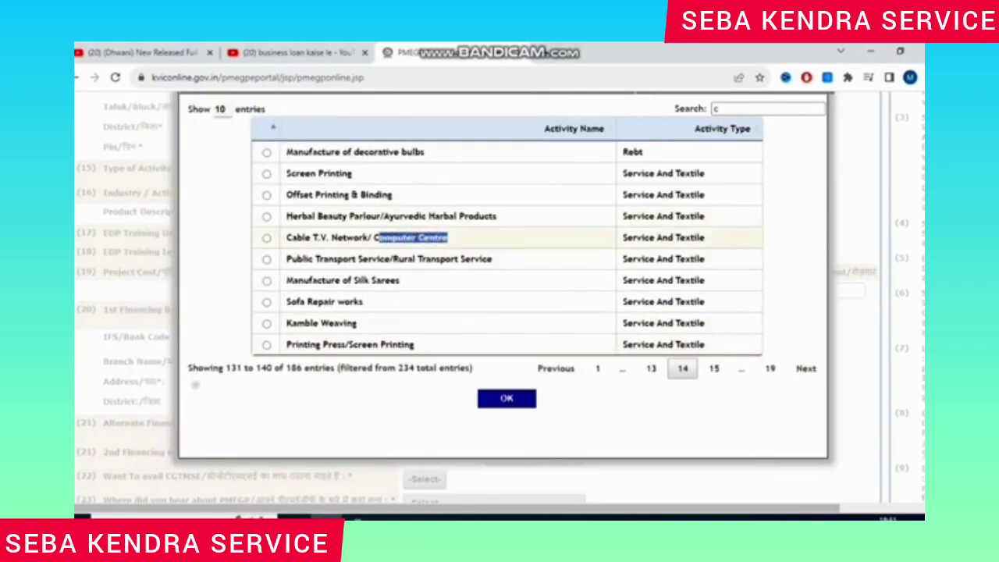
click(380, 237)
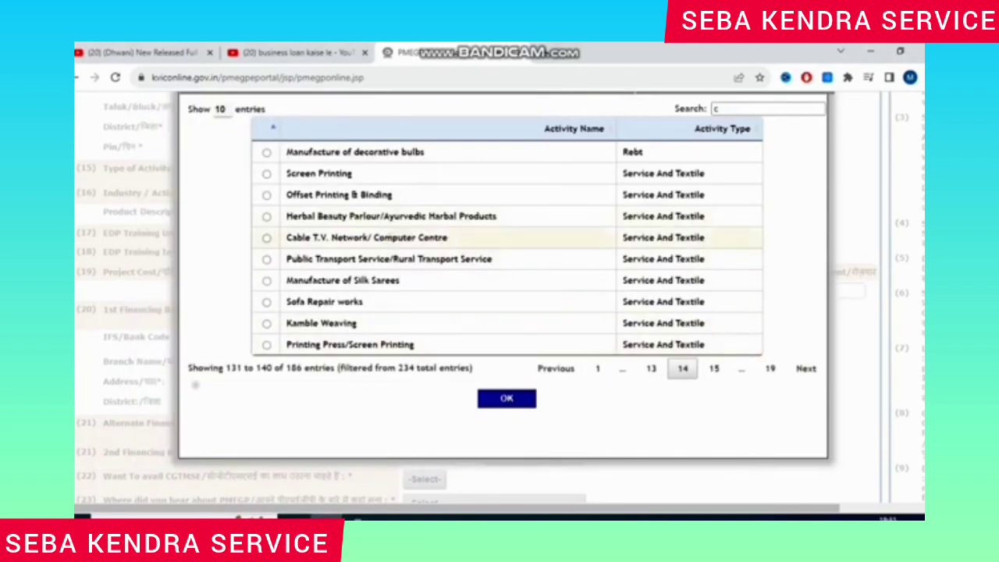
click(266, 237)
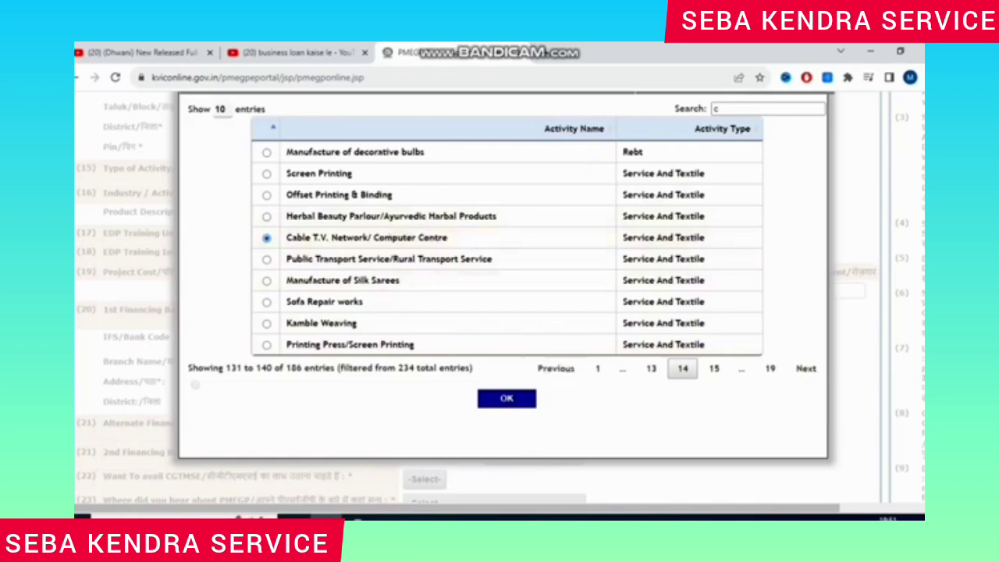
click(507, 398)
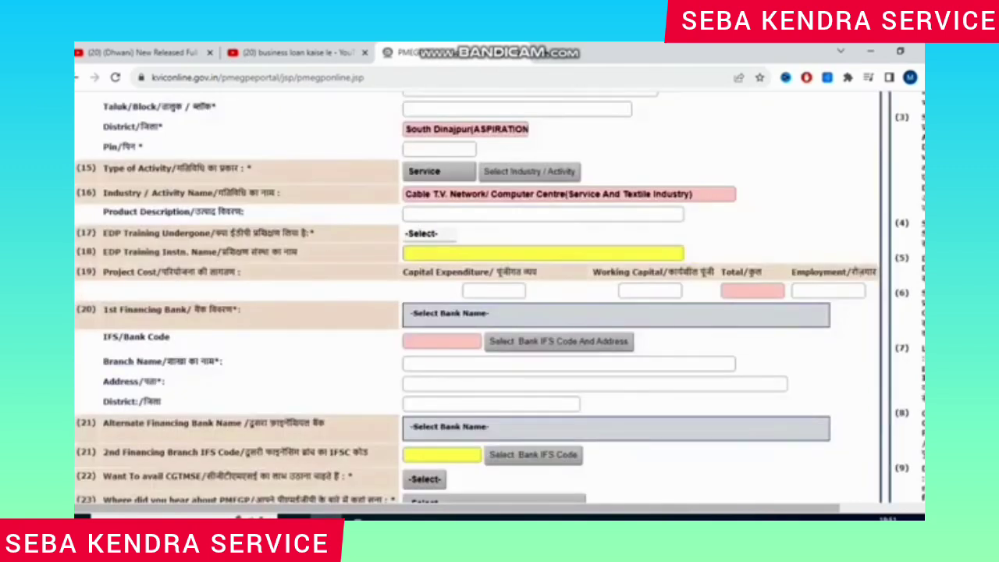
Answer No to the EDP training question
scroll(500, 296, up, 1)
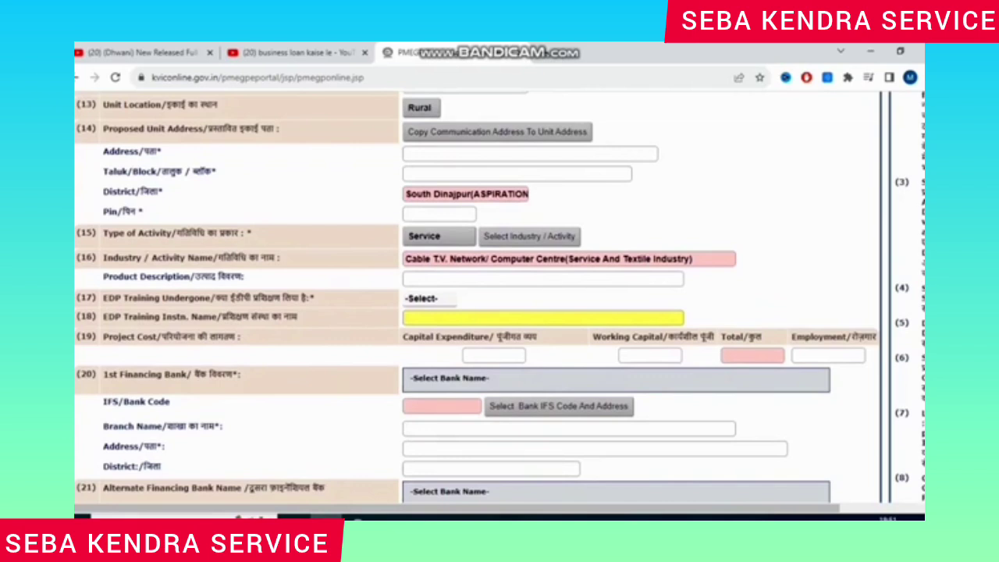
drag(139, 277, 245, 277)
click(406, 279)
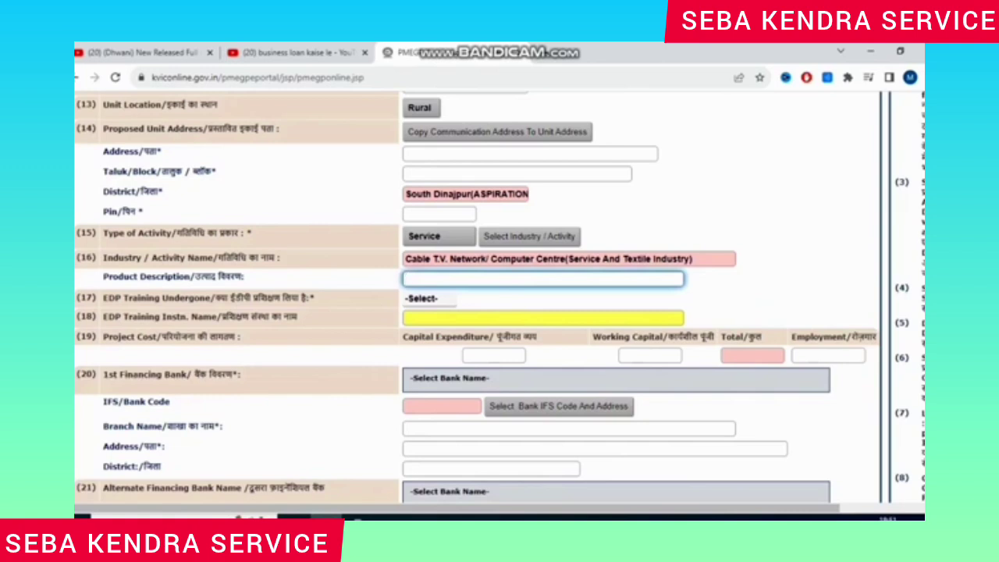
drag(123, 298, 281, 298)
click(312, 298)
click(428, 299)
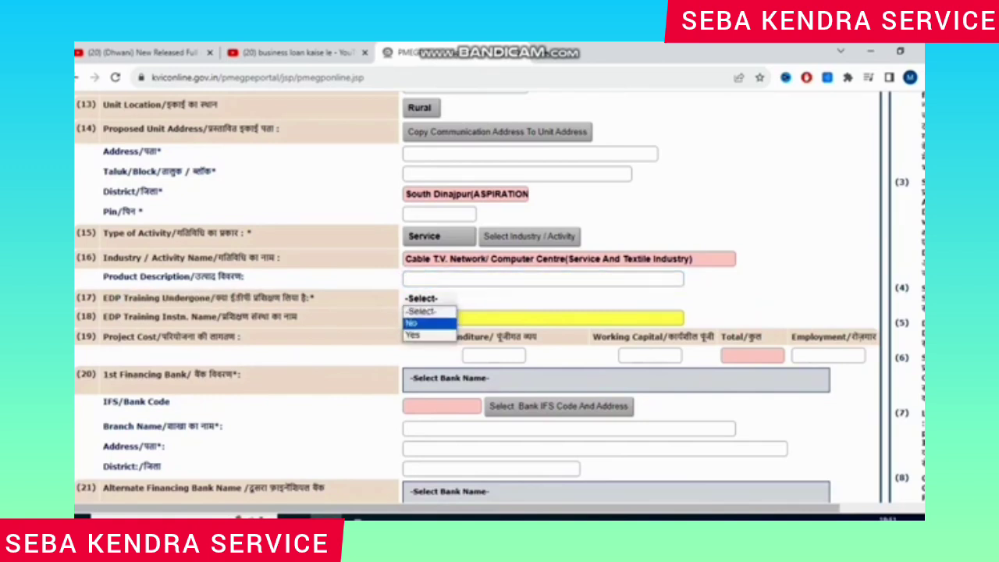
click(428, 324)
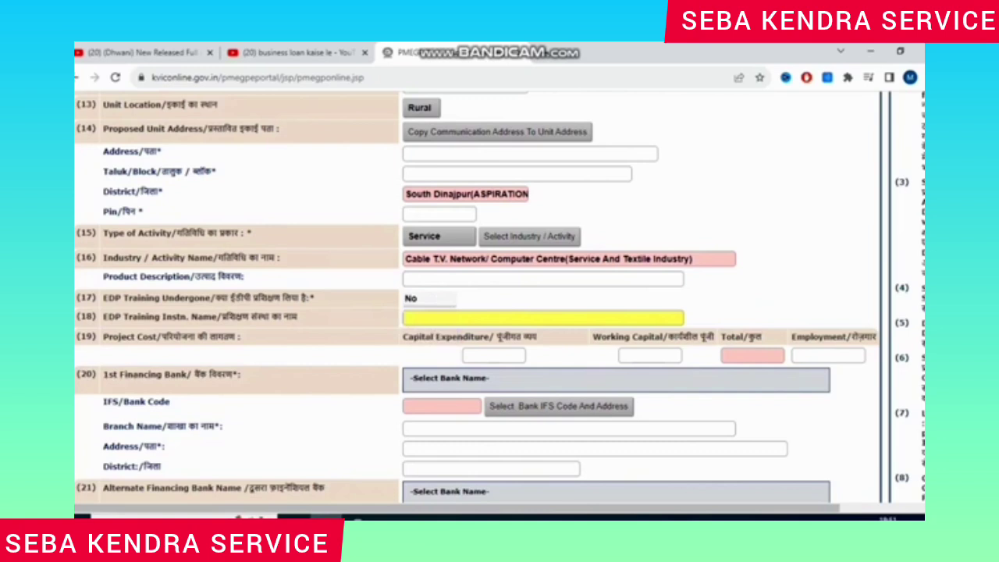
Enter the capital expenditure and 100000 working capital in the project cost row
drag(148, 316, 298, 316)
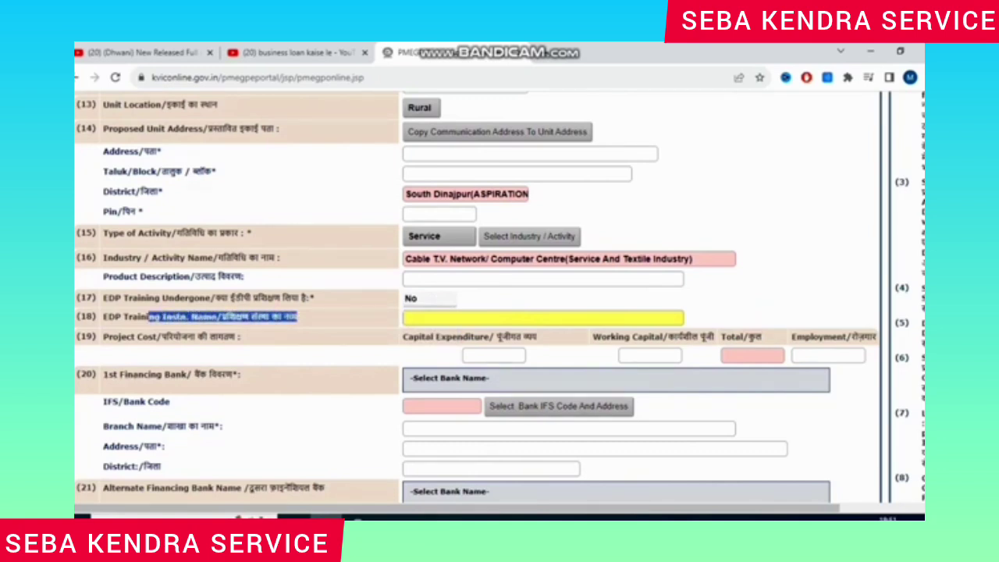
drag(160, 336, 104, 353)
click(104, 352)
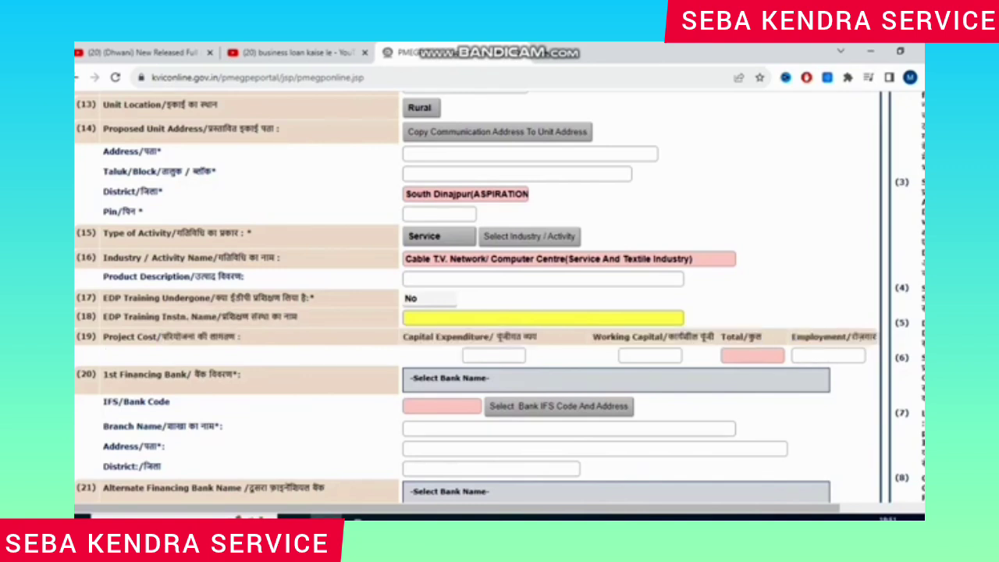
drag(413, 337, 539, 337)
click(539, 339)
click(494, 356)
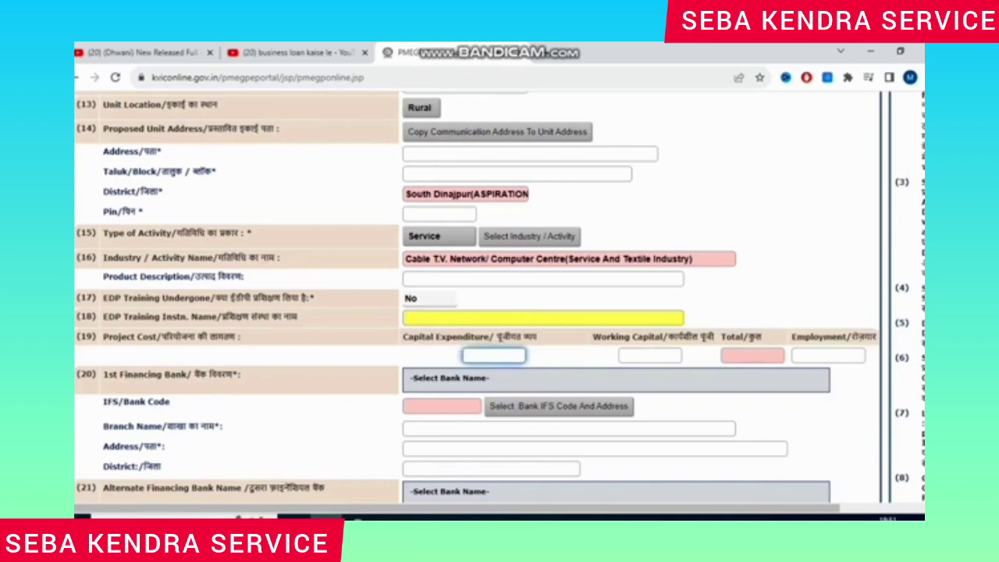
text(200000)
drag(616, 338, 686, 356)
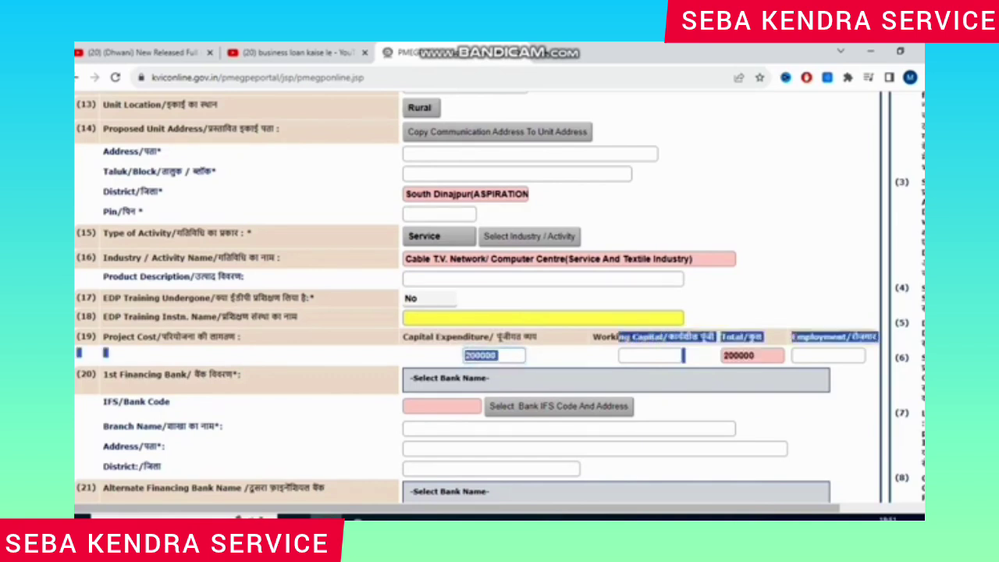
click(650, 356)
text(100000)
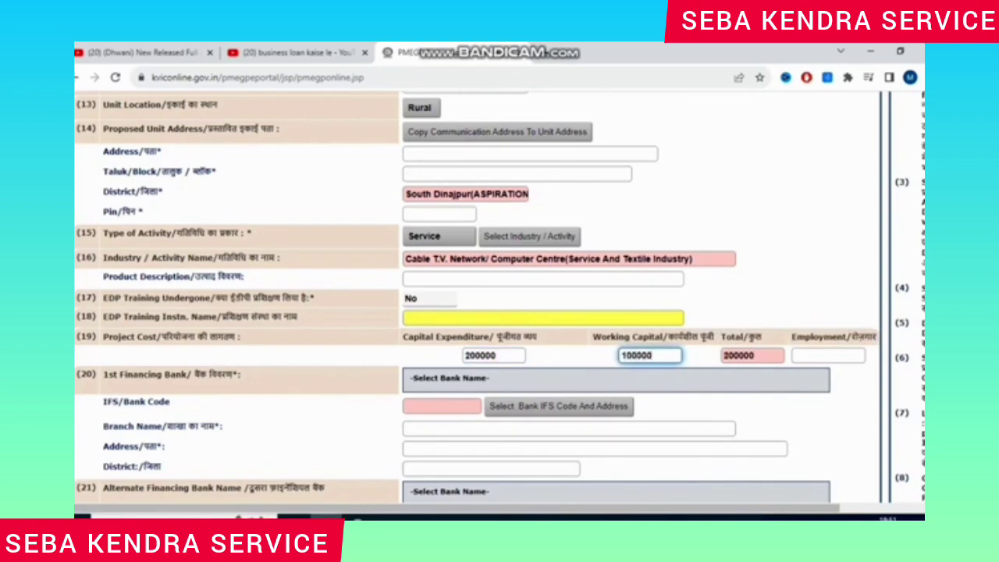
key(Tab)
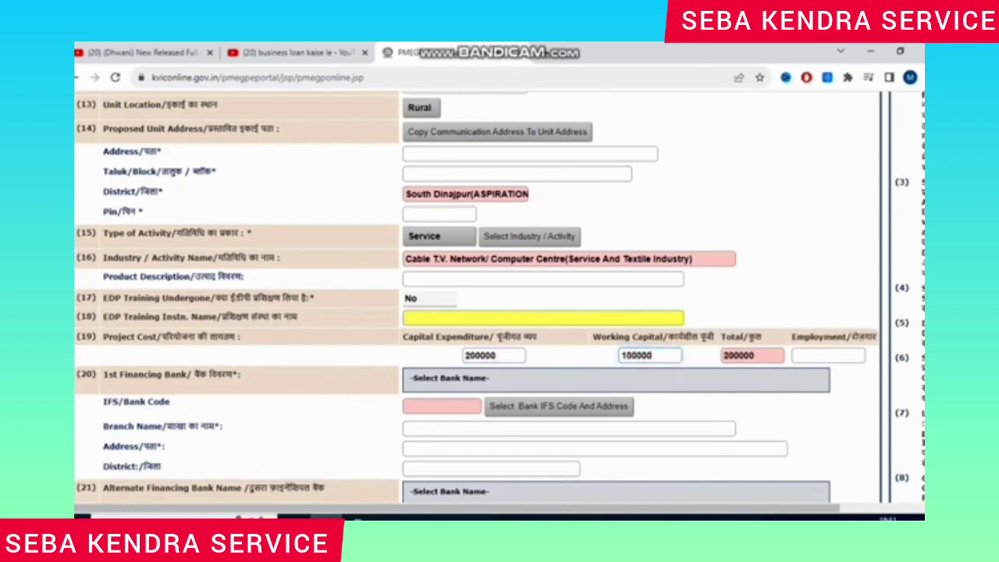
key(Tab)
Revise the capital expenditure amount so the project total comes to 200000
double_click(495, 356)
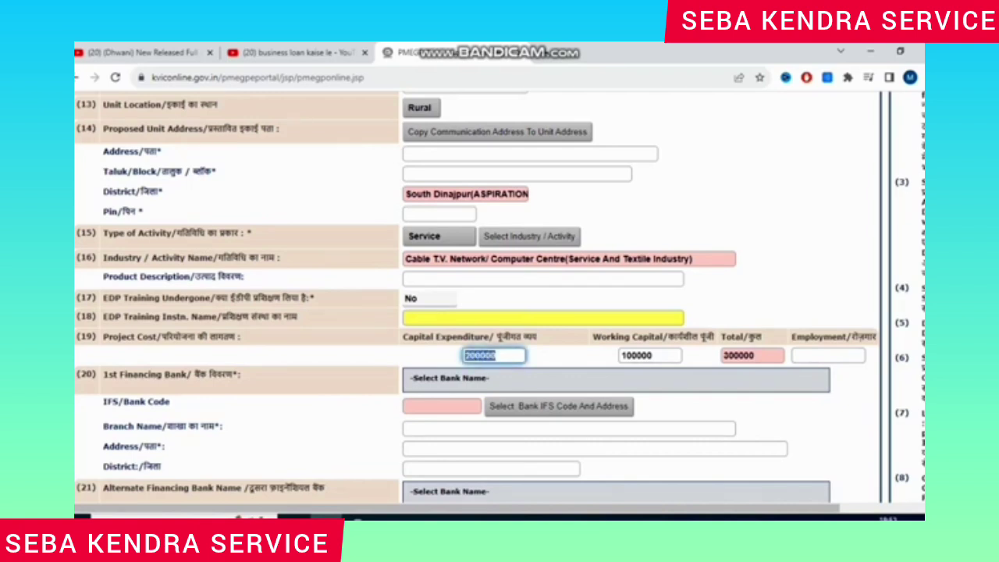
text(50000)
key(Tab)
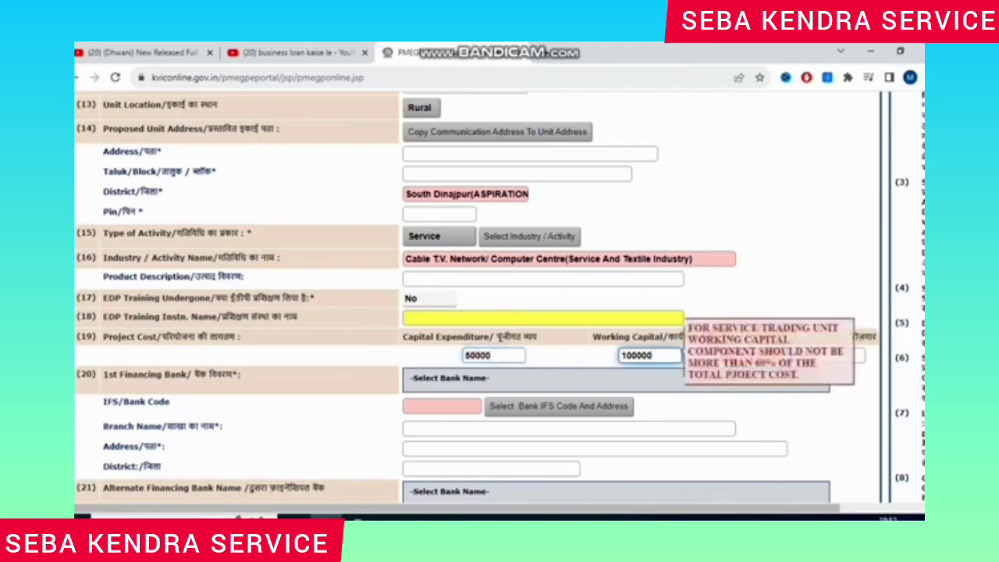
click(358, 519)
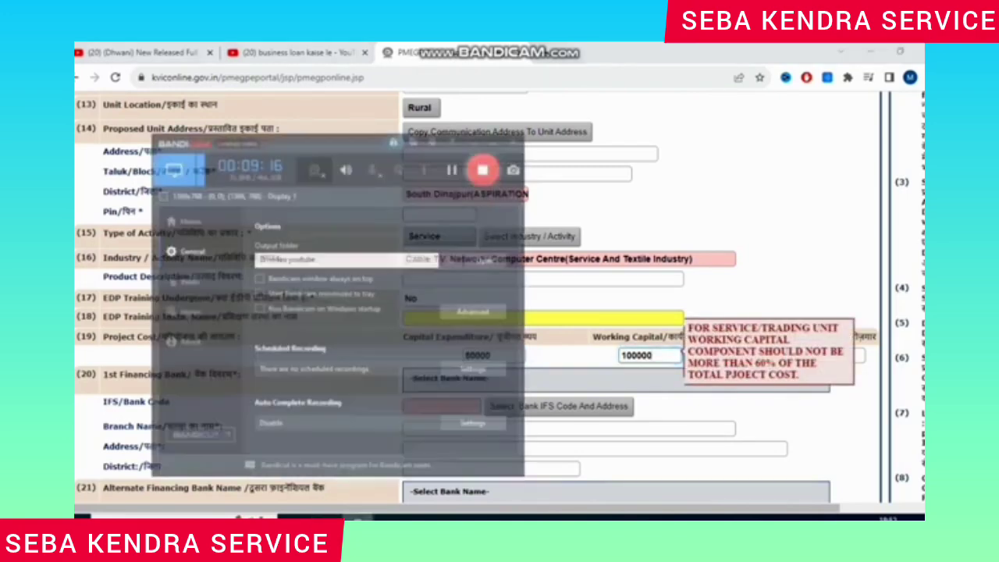
click(456, 136)
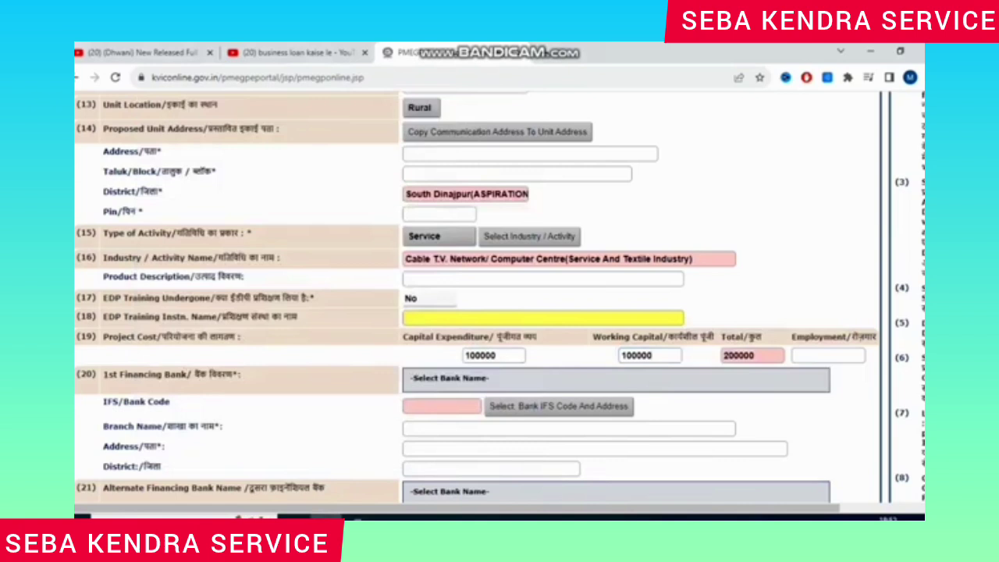
drag(426, 337, 502, 337)
click(501, 337)
drag(600, 337, 865, 337)
click(715, 337)
click(762, 337)
click(865, 337)
Choose BANK OF BARODA as the first financing bank
scroll(500, 297, down, 1)
drag(118, 310, 242, 309)
click(242, 310)
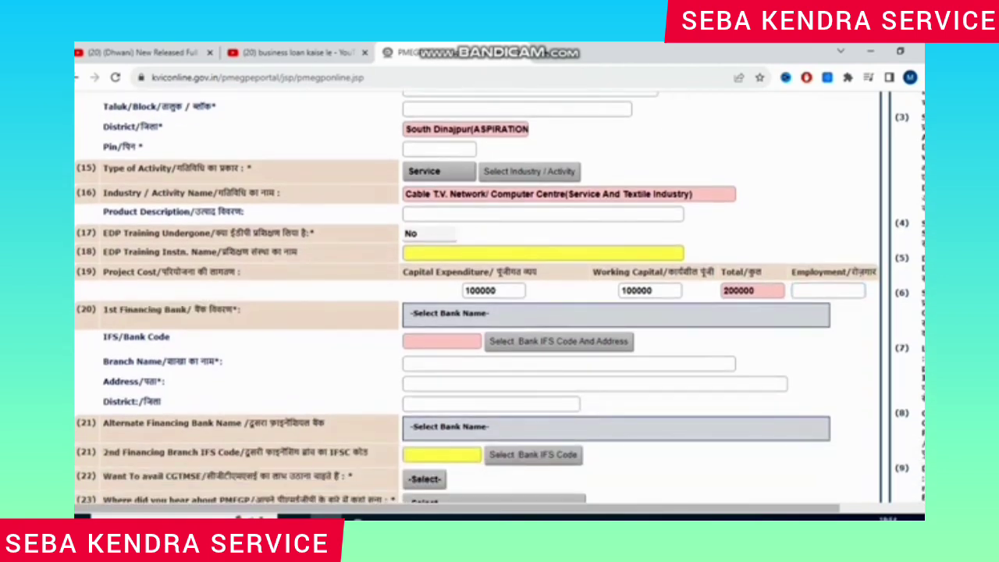
click(562, 314)
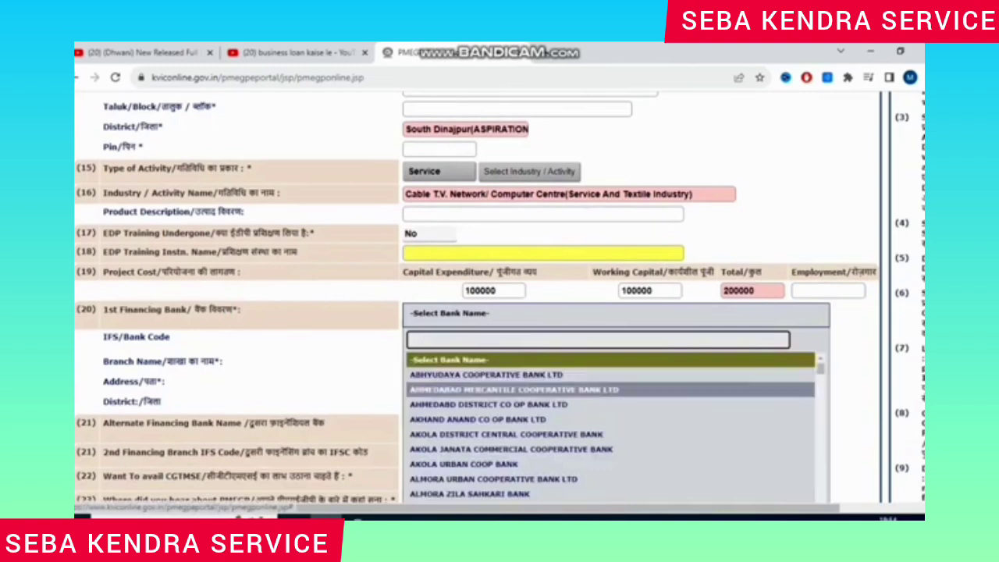
scroll(562, 419, down, 1)
scroll(562, 435, down, 4)
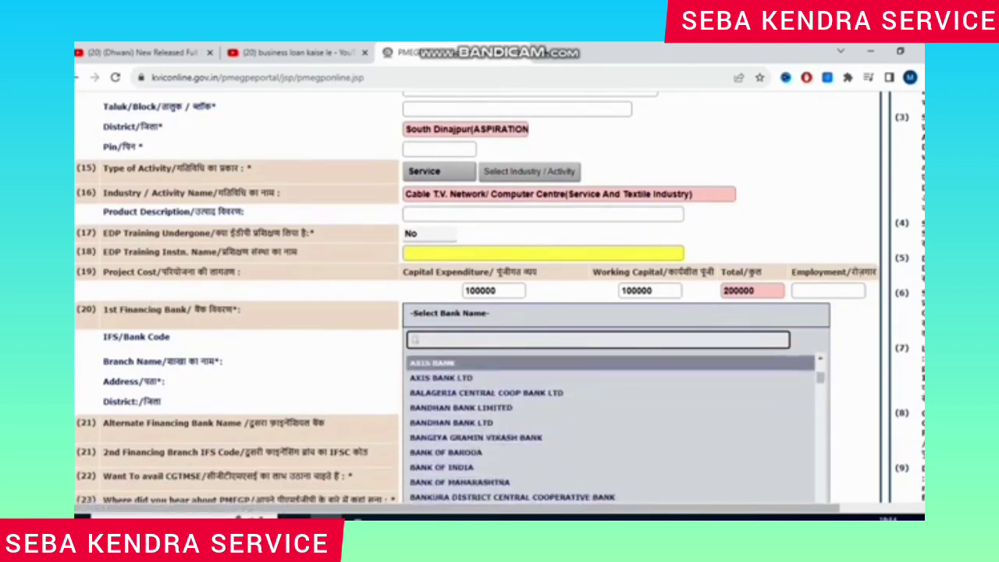
click(447, 438)
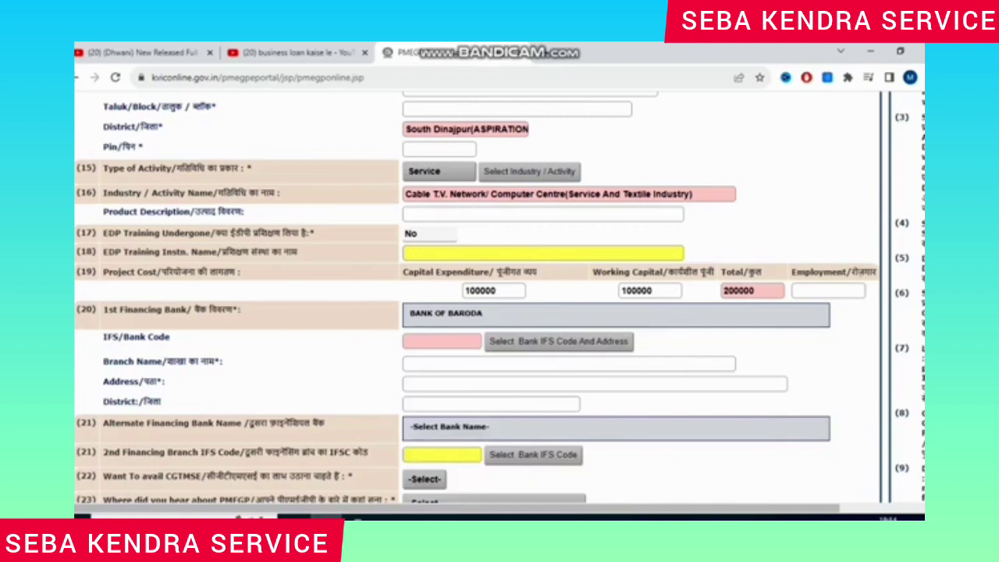
click(442, 341)
drag(102, 362, 225, 361)
Choose CANARA BANK as the alternate financing bank
scroll(225, 362, down, 2)
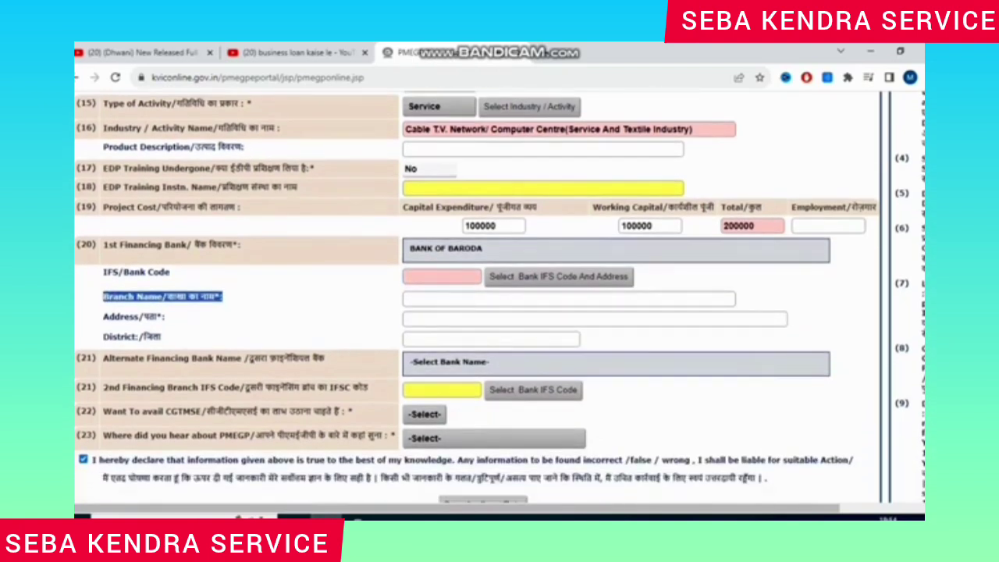
drag(102, 317, 166, 317)
click(103, 337)
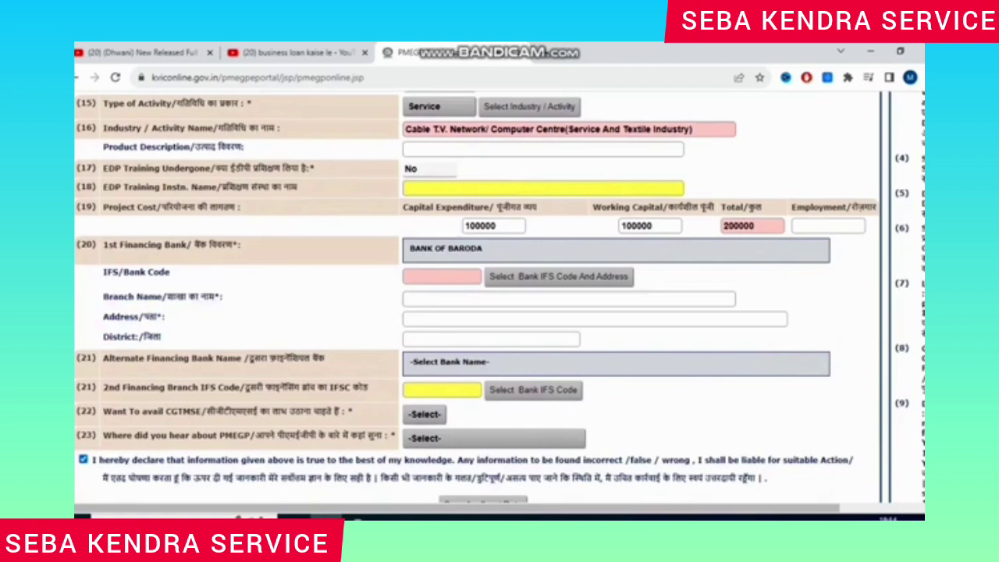
drag(102, 336, 162, 337)
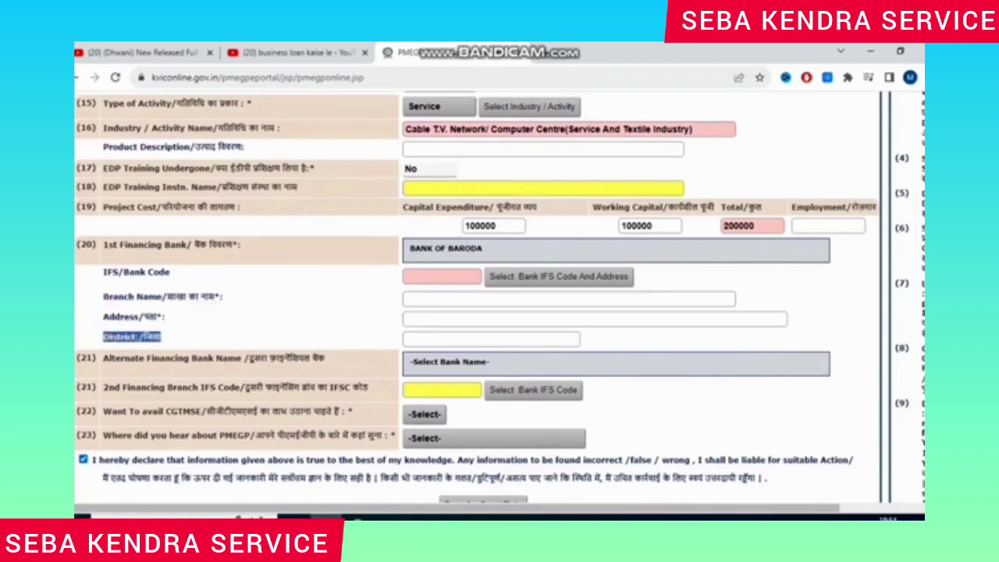
click(162, 337)
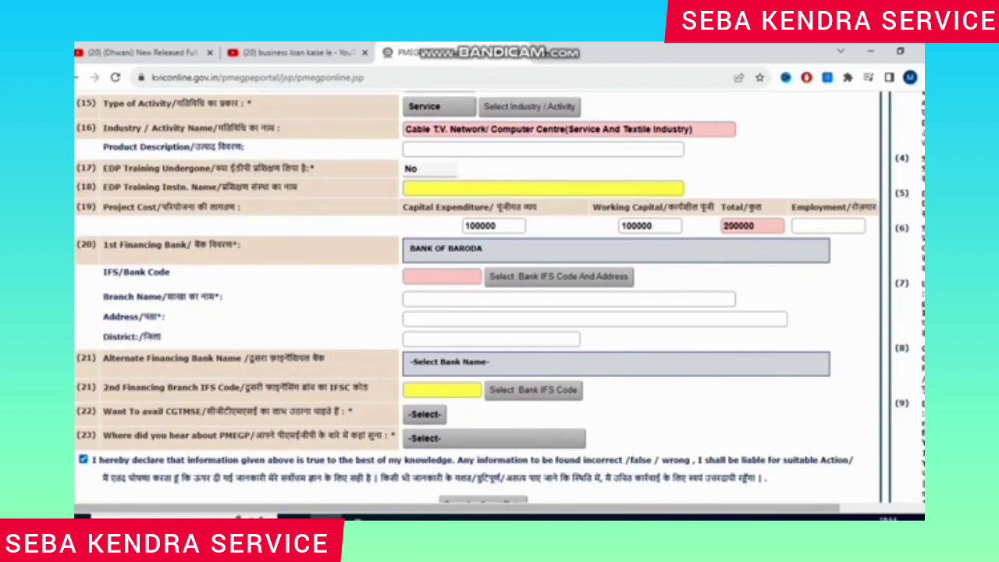
scroll(500, 296, down, 2)
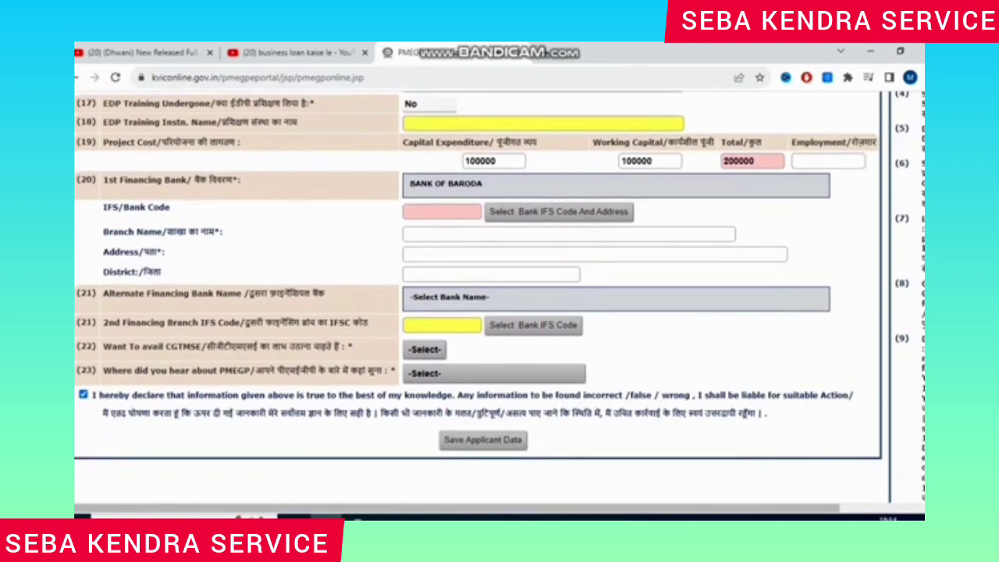
drag(103, 294, 325, 295)
click(327, 294)
click(547, 298)
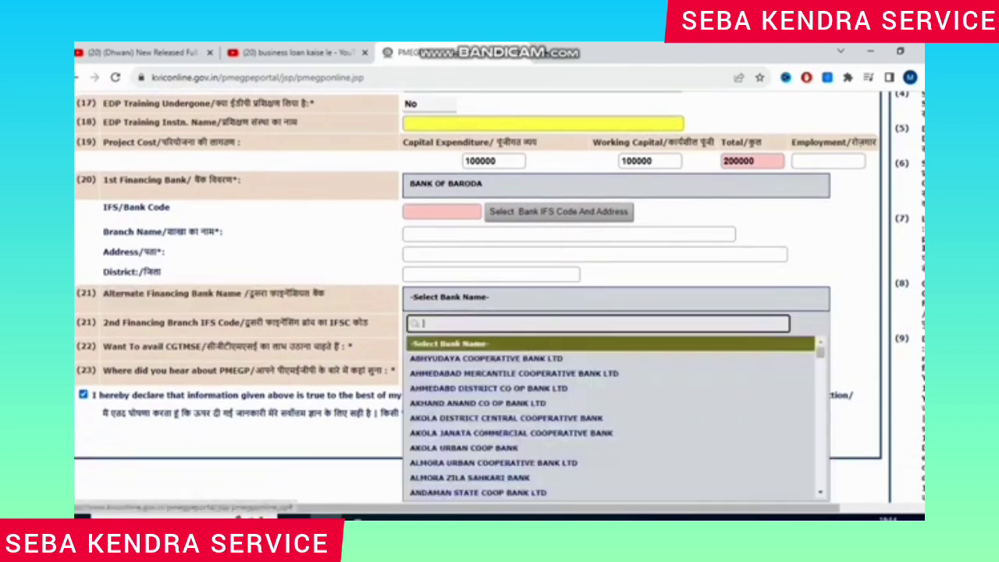
scroll(547, 414, down, 6)
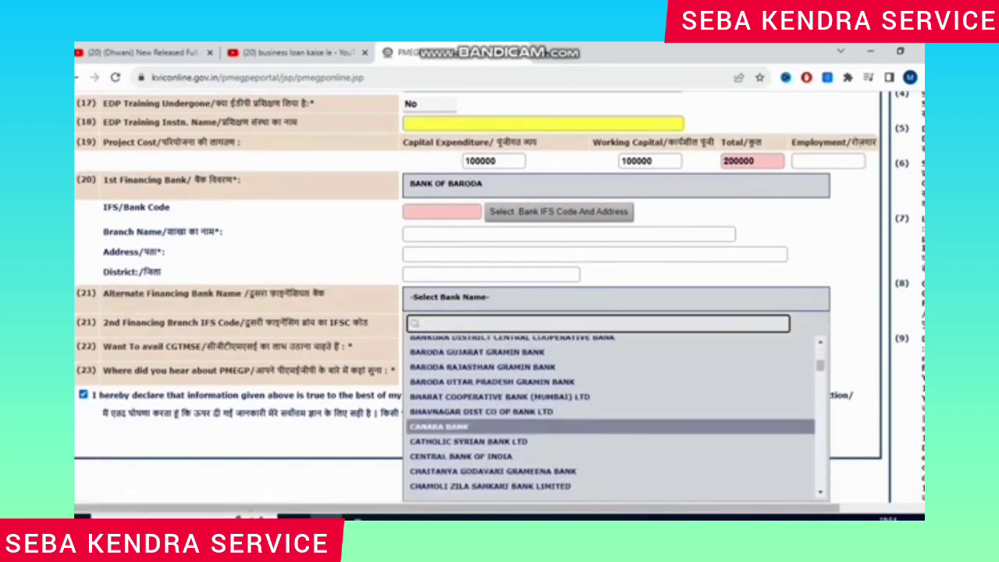
click(469, 426)
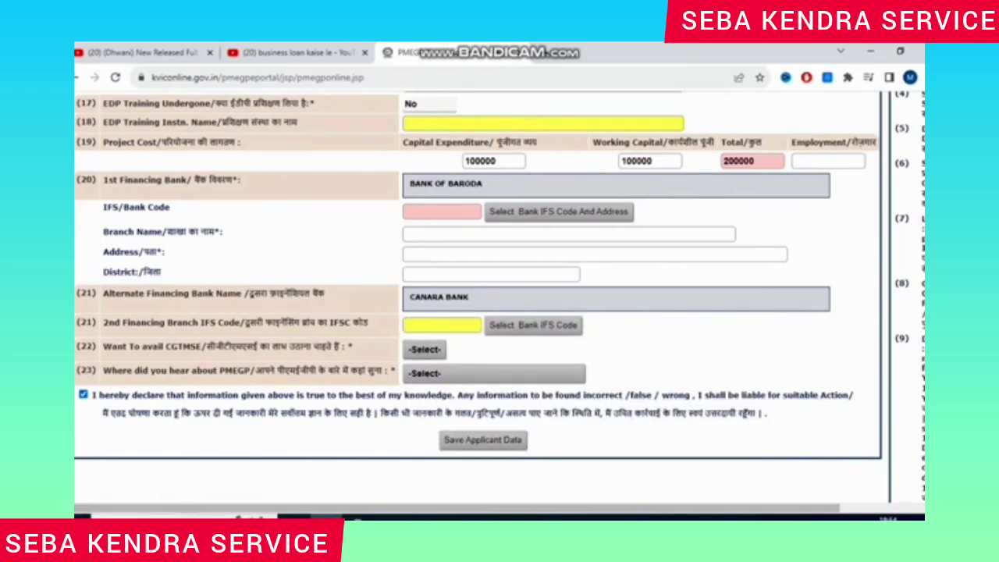
Answer Search Engine for where you heard of PMEGP and save the applicant data
drag(218, 322, 369, 322)
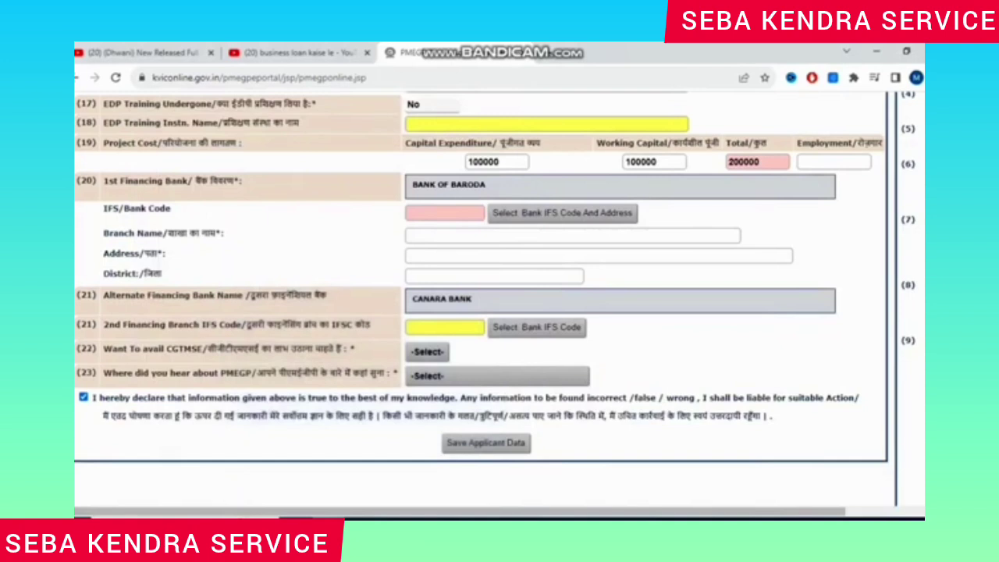
scroll(480, 296, down, 1)
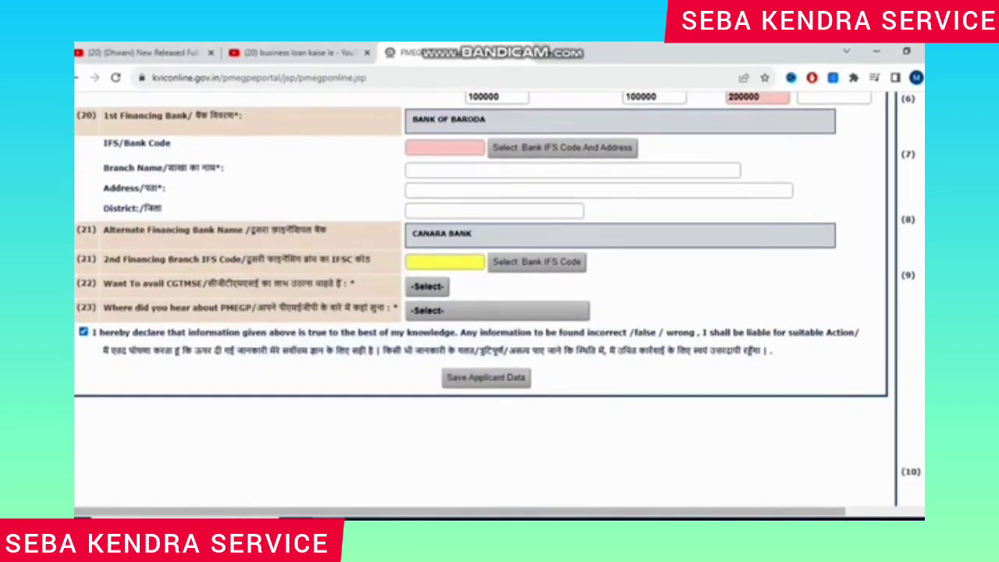
drag(152, 308, 320, 308)
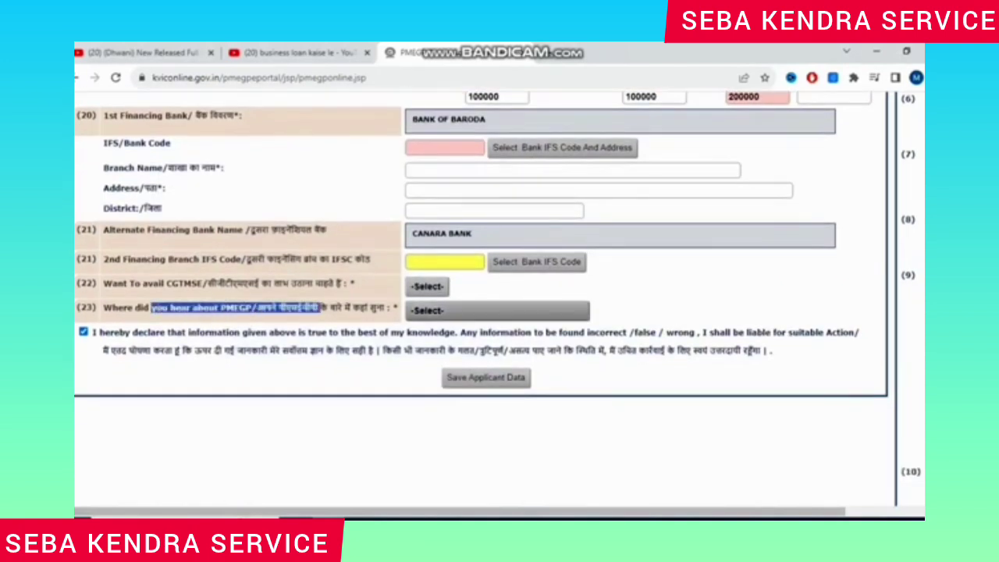
click(497, 310)
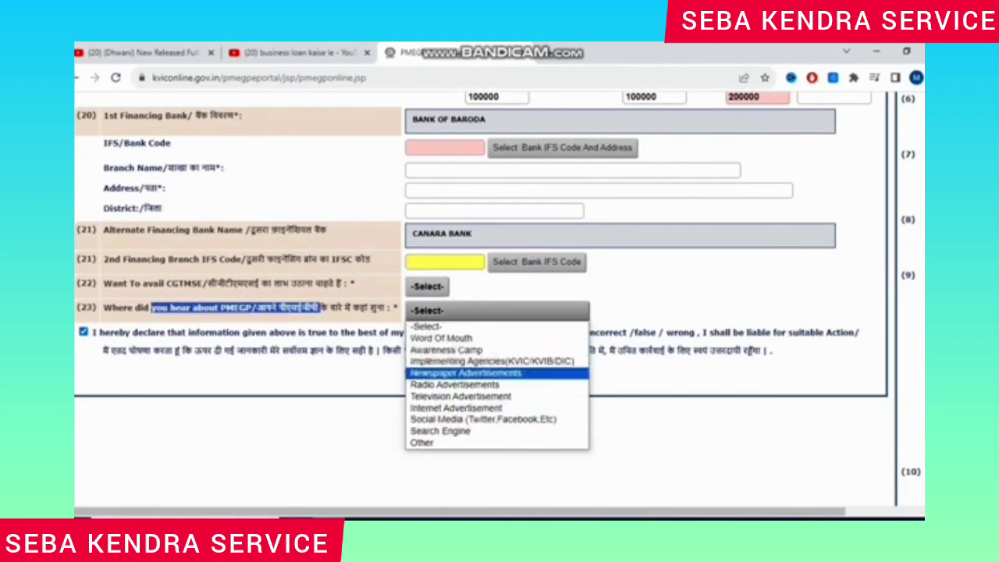
click(440, 431)
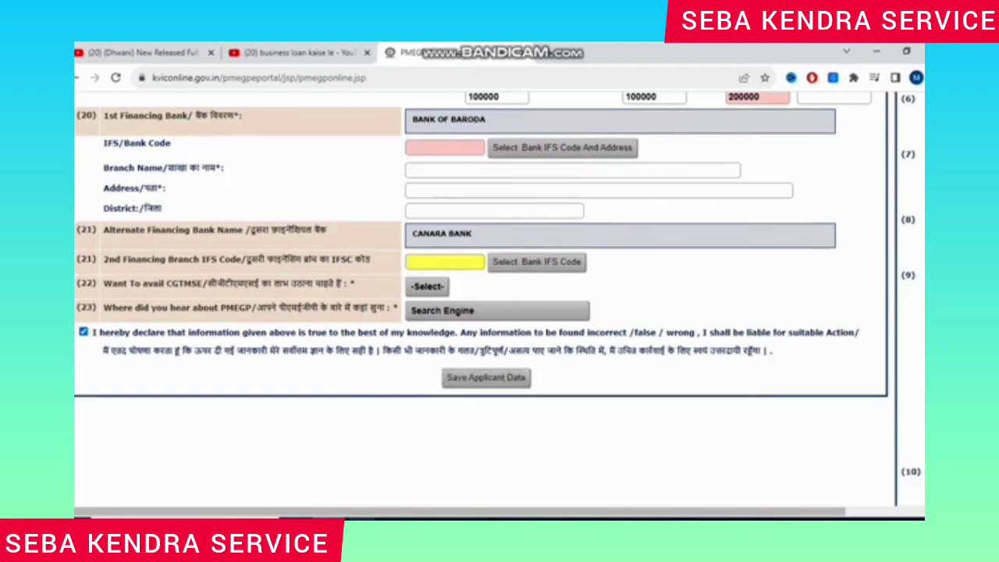
click(361, 519)
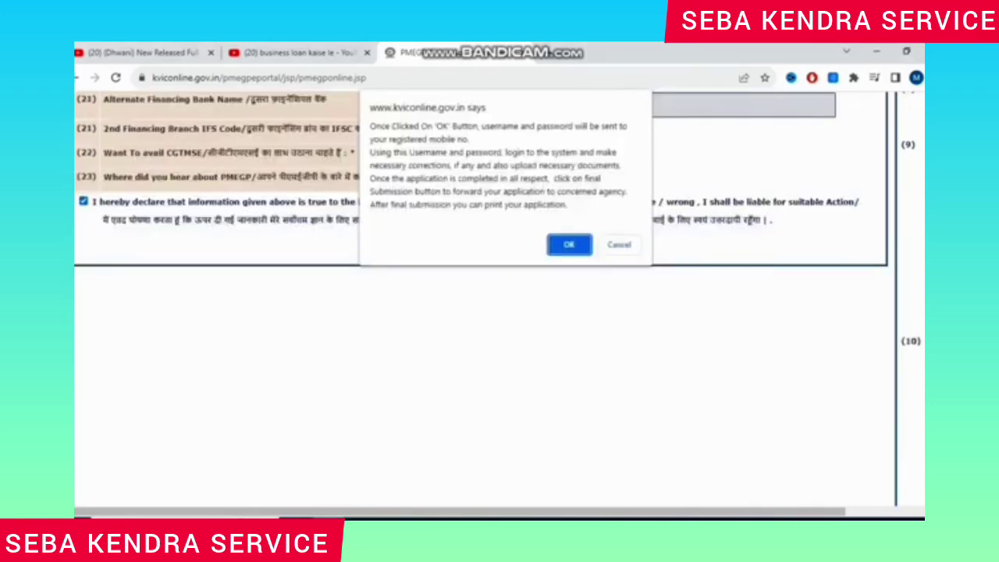
Confirm the save, dismiss the browser's address prompt, and proceed to document uploads
key(Return)
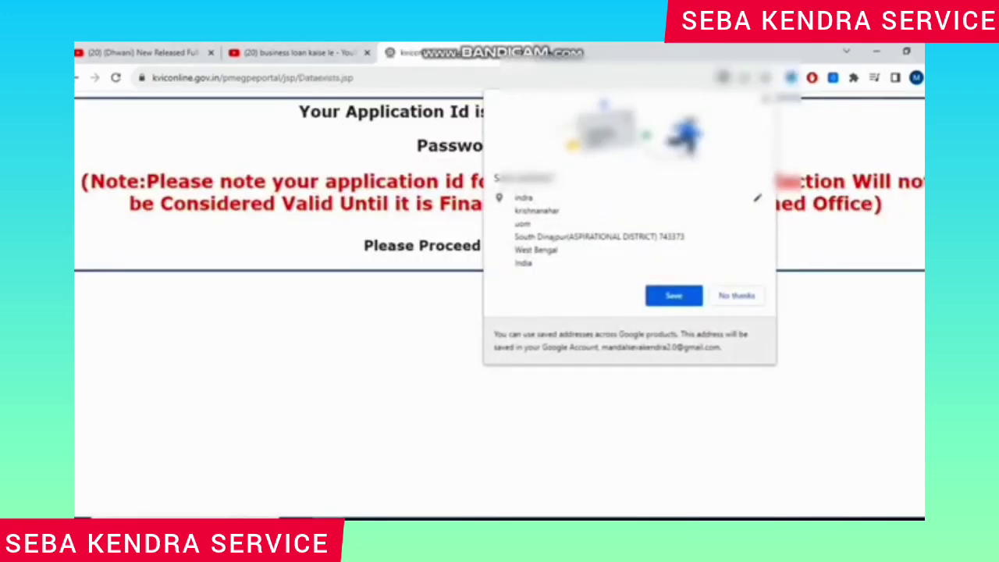
key(Escape)
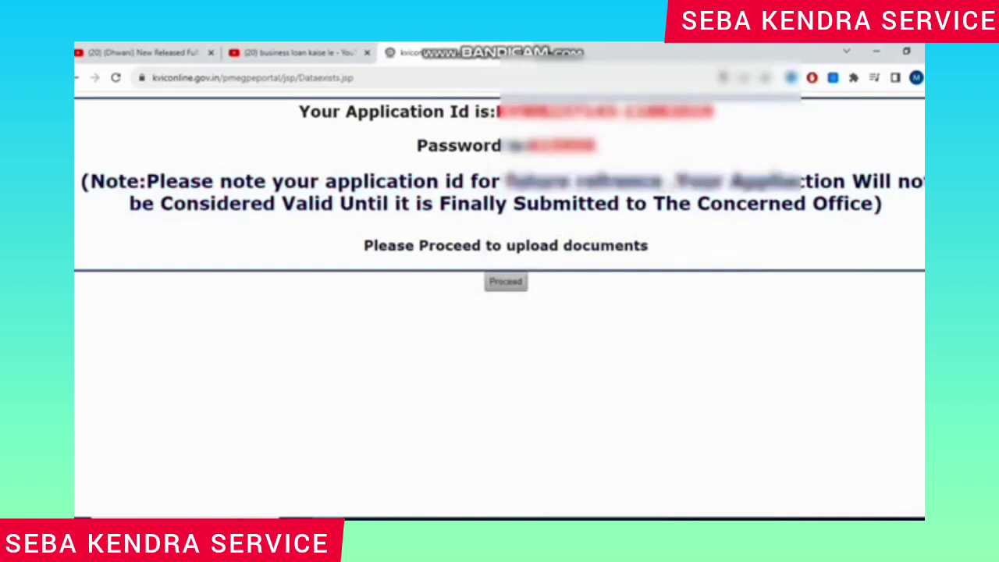
drag(415, 246, 650, 246)
click(651, 248)
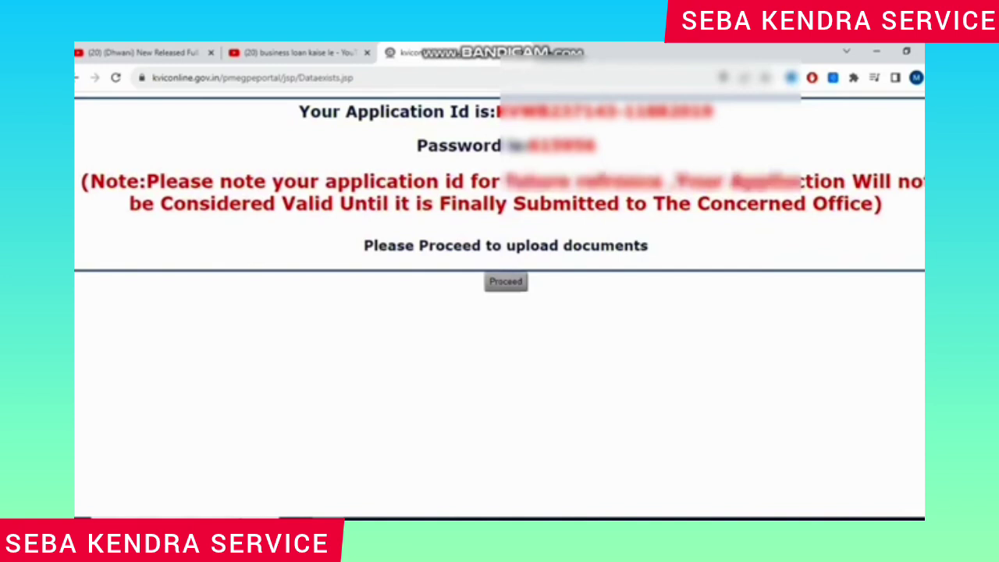
click(506, 281)
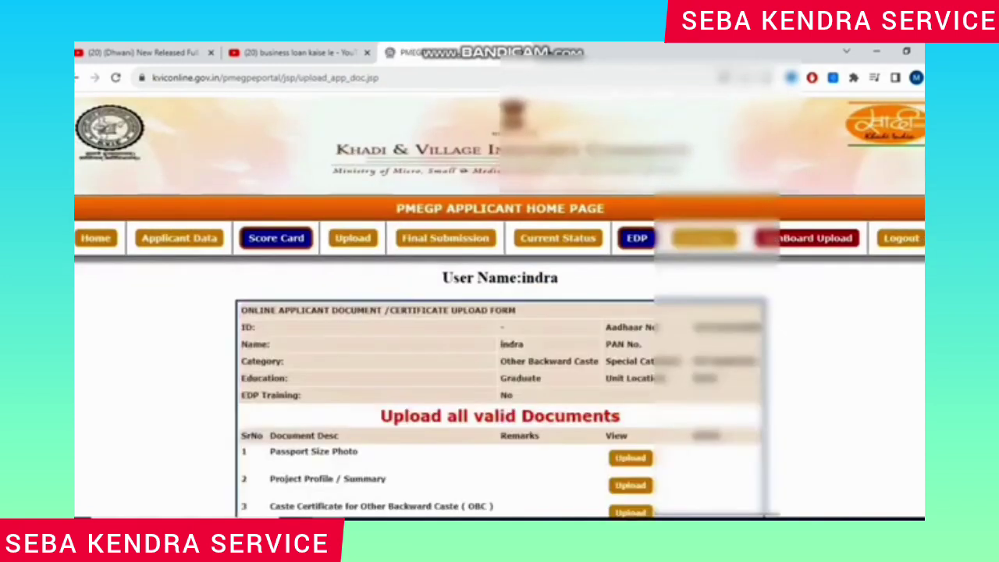
Review the six required documents, from passport photo to highest educational certificate
scroll(500, 312, down, 2)
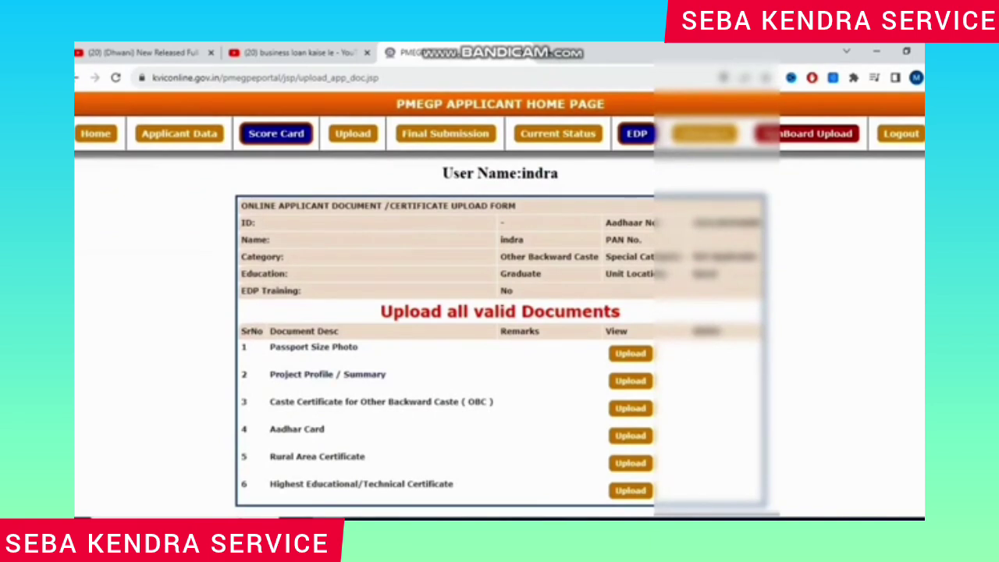
drag(276, 348, 359, 348)
click(370, 349)
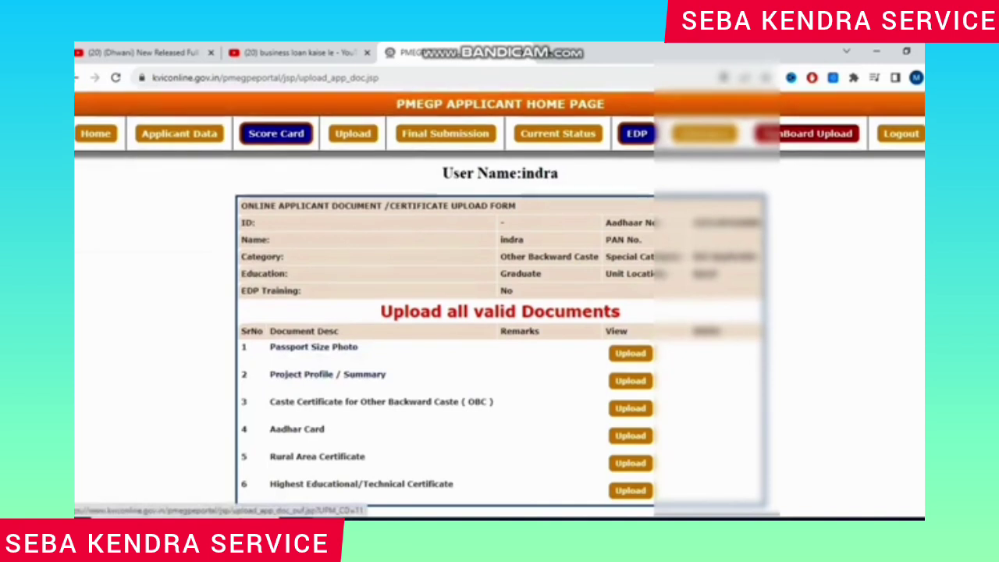
drag(270, 375, 386, 375)
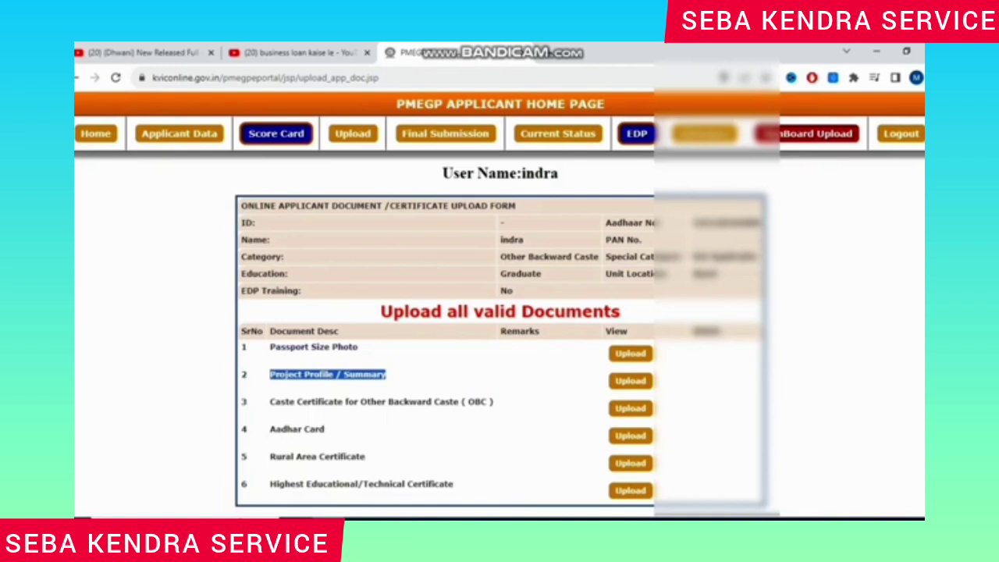
drag(301, 402, 495, 402)
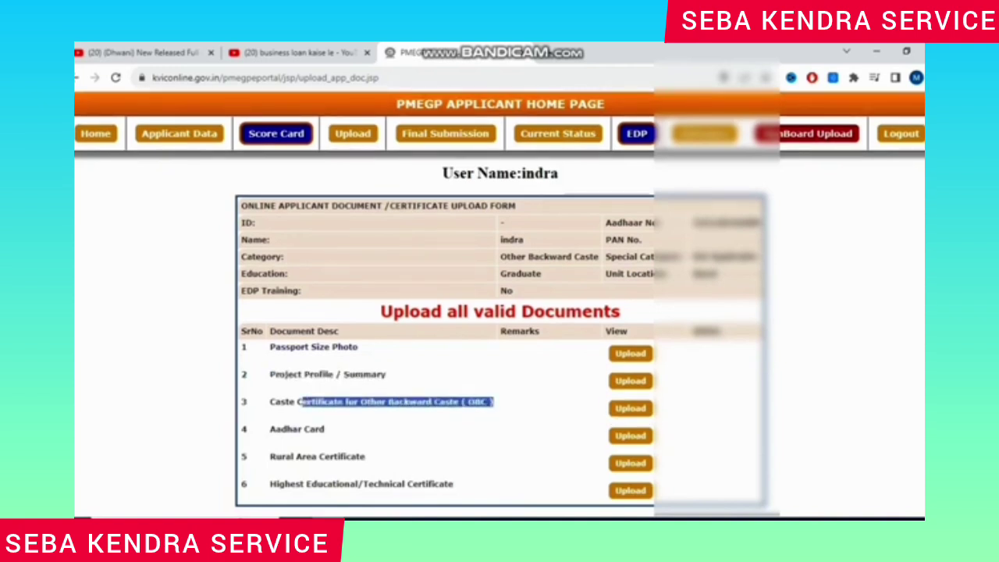
drag(270, 430, 324, 429)
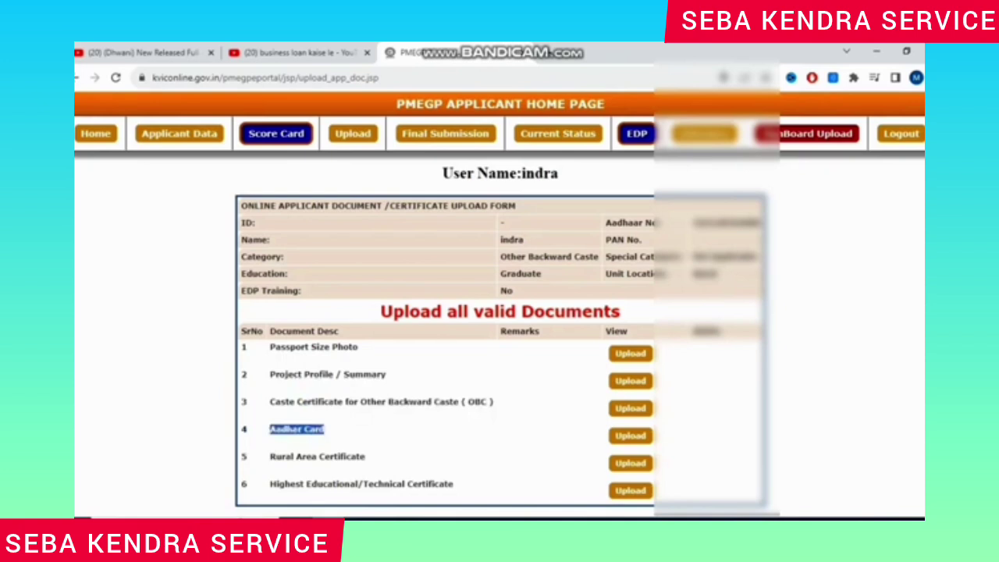
drag(269, 457, 366, 457)
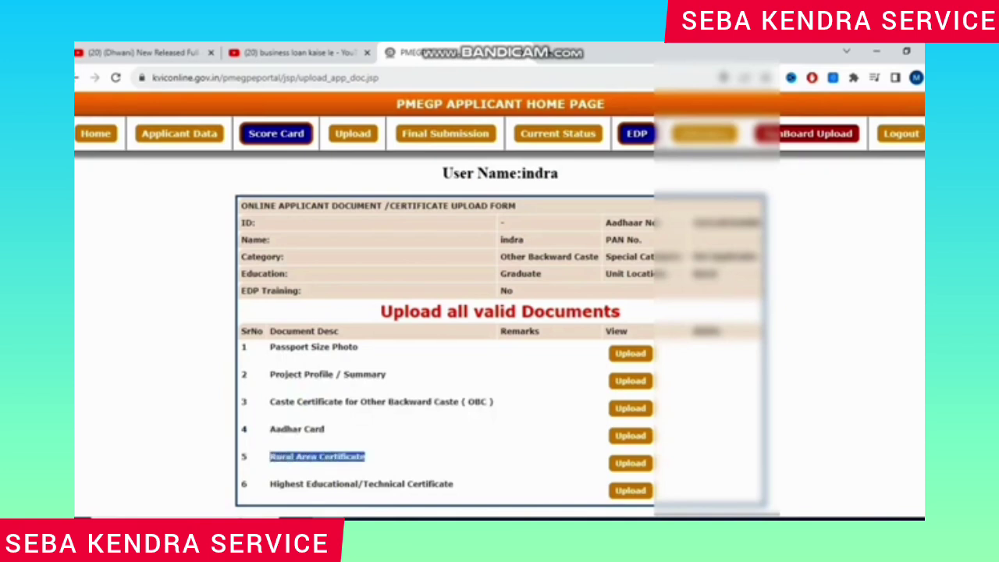
drag(270, 484, 455, 484)
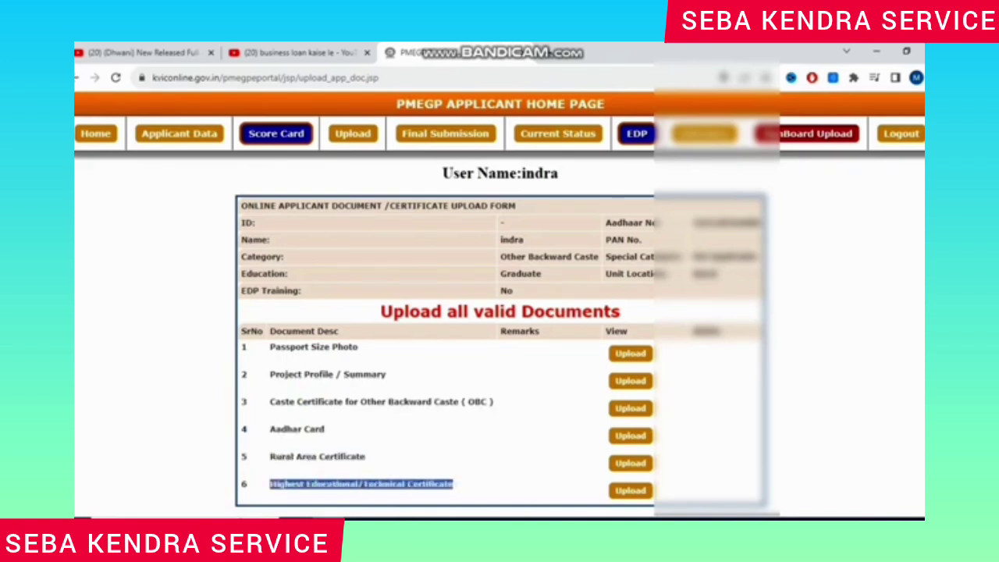
click(500, 486)
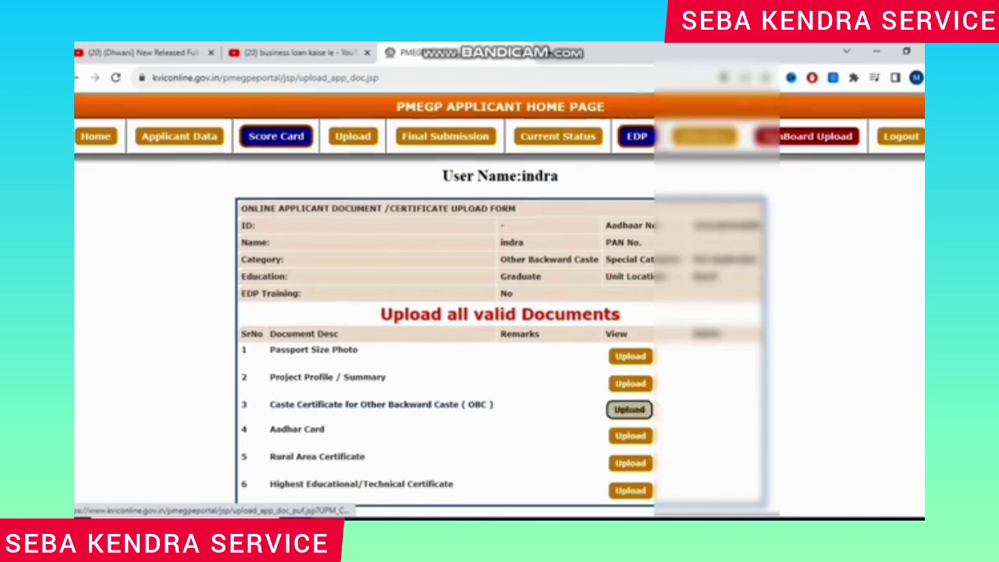
Rerun the 'project profile / summary for pmegp' search and scroll to the KVIC PMEGP PROFILES result
click(361, 519)
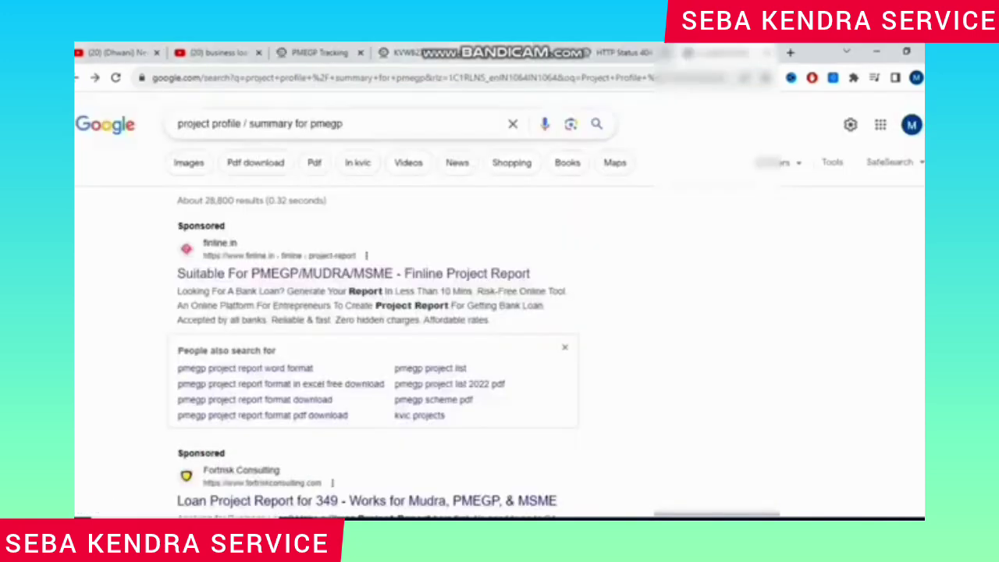
drag(178, 124, 345, 124)
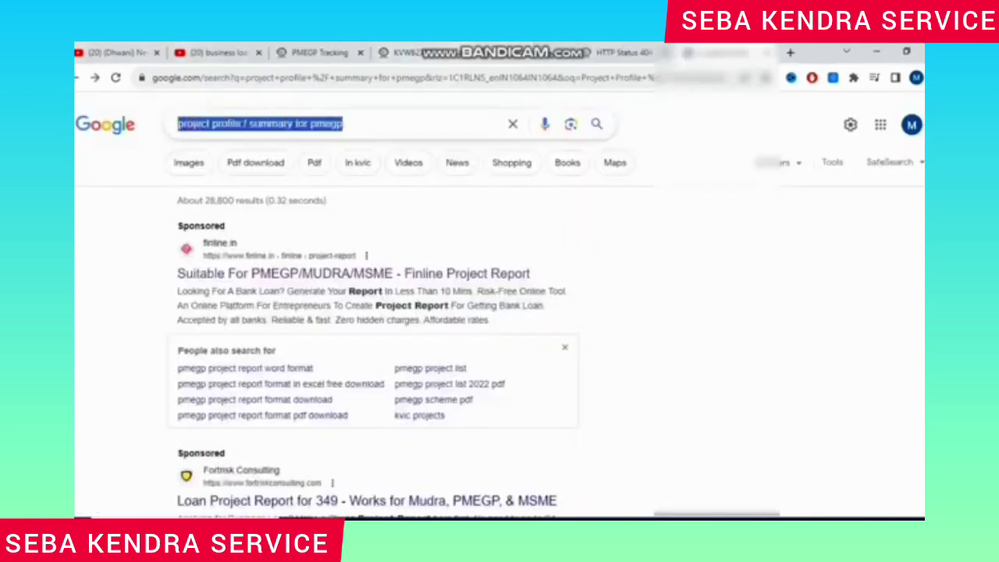
click(344, 124)
key(Return)
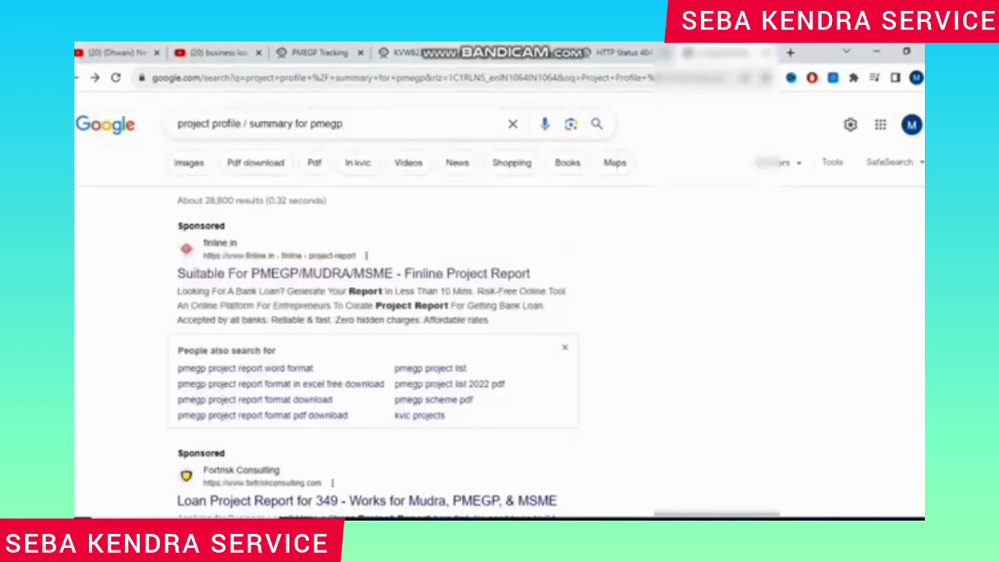
scroll(500, 312, down, 2)
scroll(499, 312, down, 3)
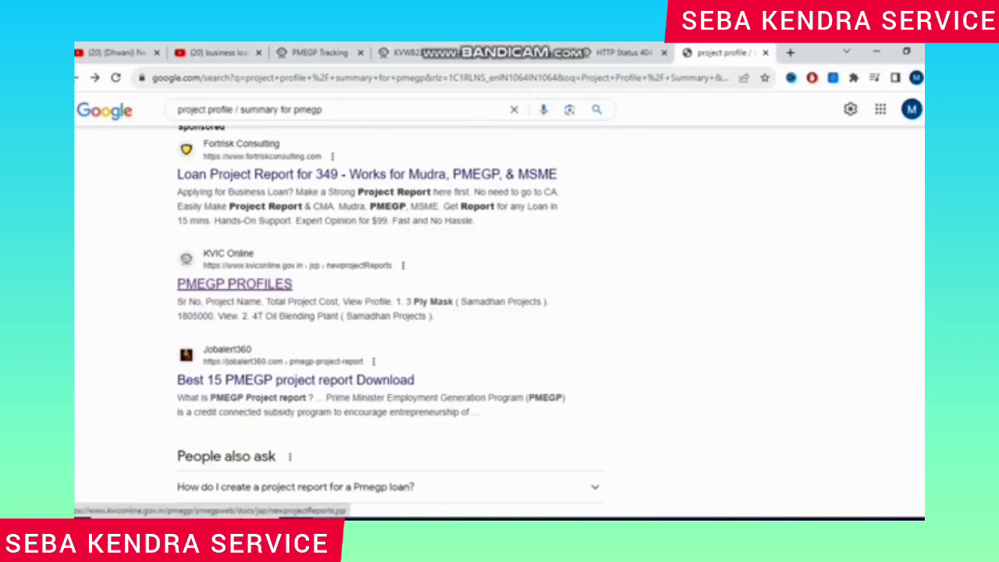
Open KVIC's PMEGP PROFILES list and view the Air Conditioner project profile
click(234, 284)
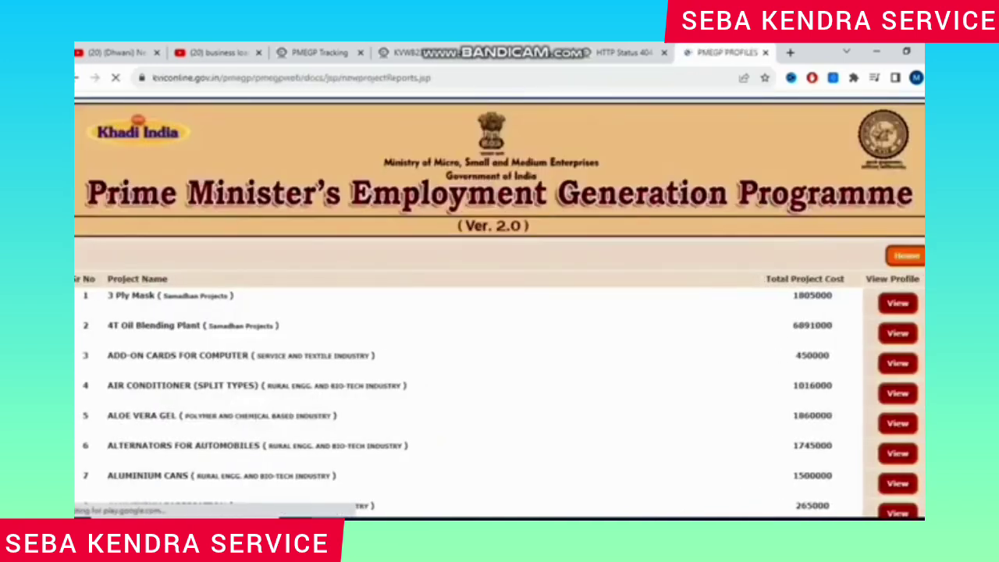
scroll(500, 304, down, 5)
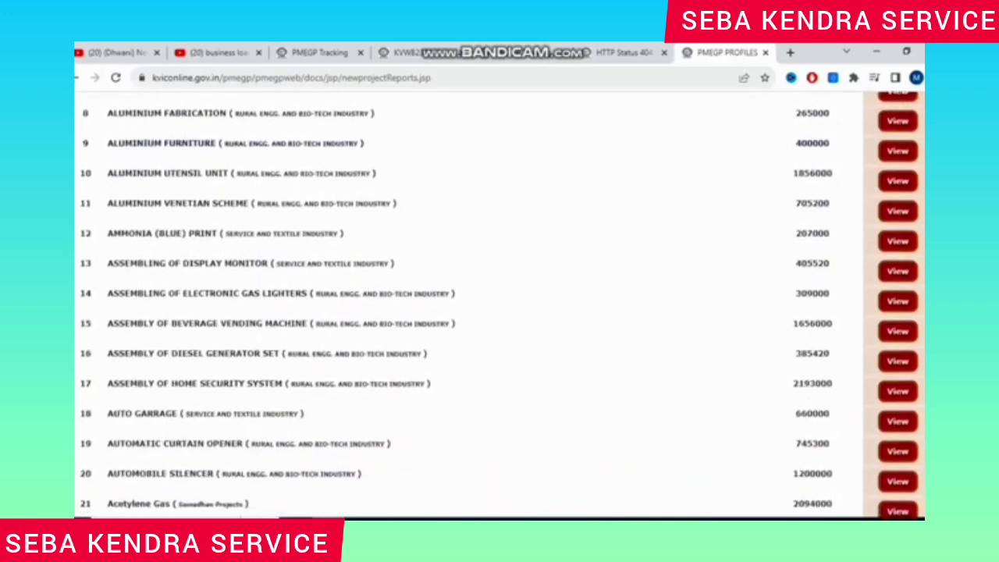
scroll(500, 305, down, 1)
scroll(500, 305, down, 7)
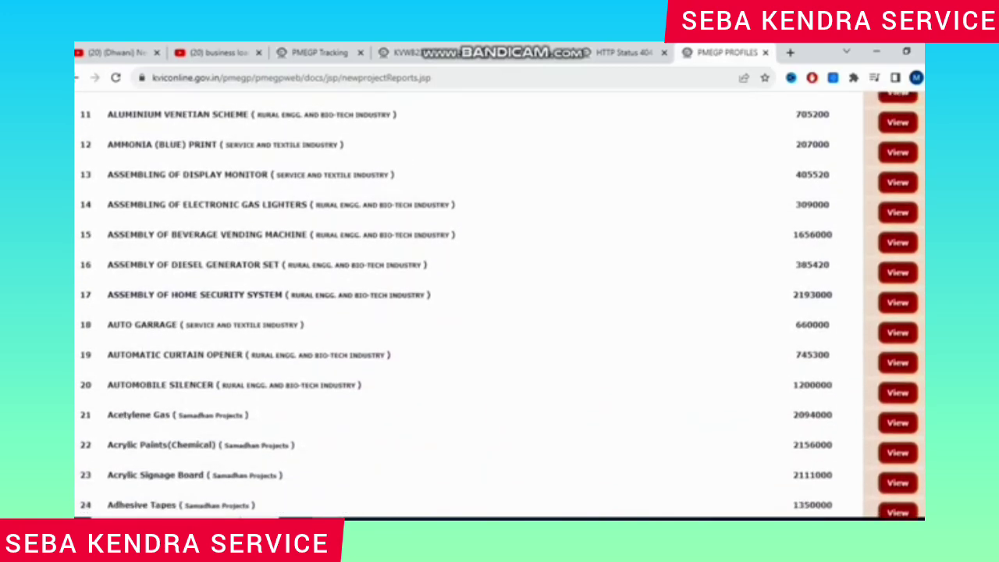
scroll(500, 304, down, 10)
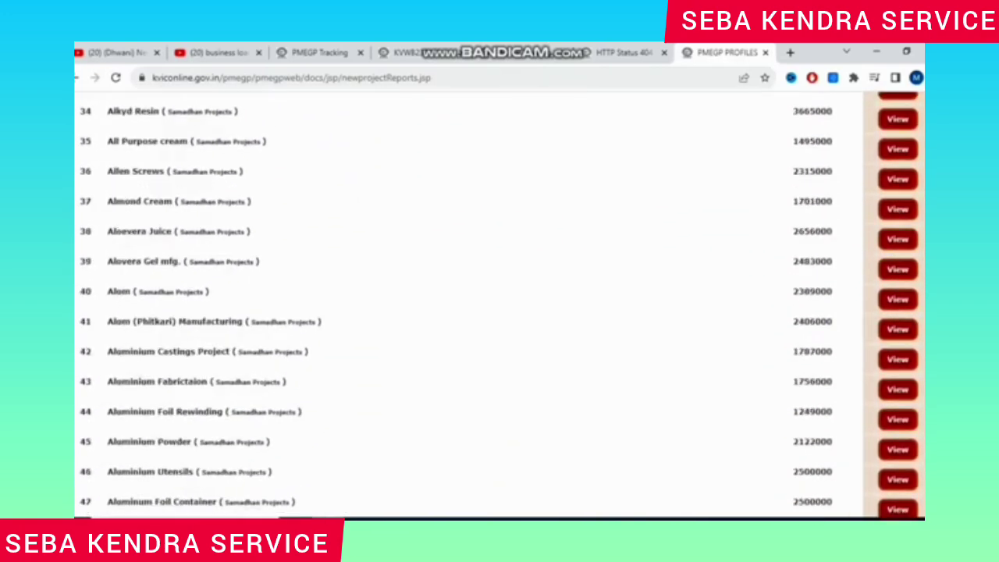
scroll(500, 304, down, 9)
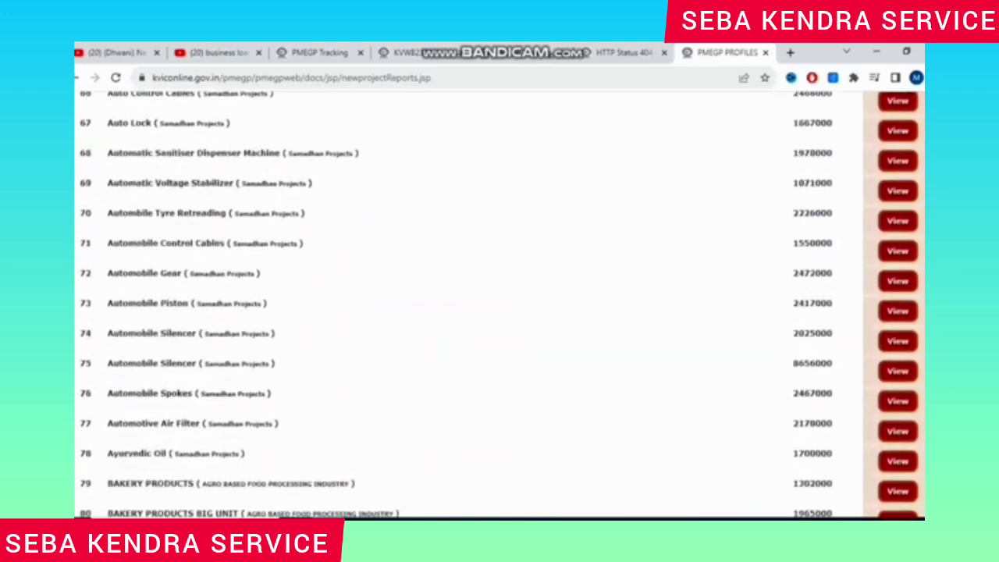
scroll(499, 304, up, 4)
scroll(500, 304, up, 20)
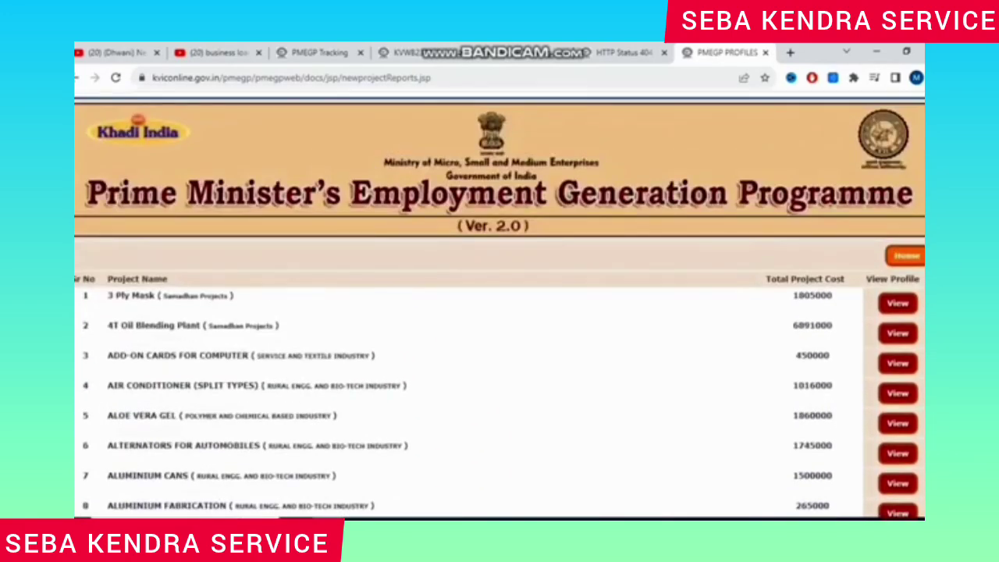
click(897, 393)
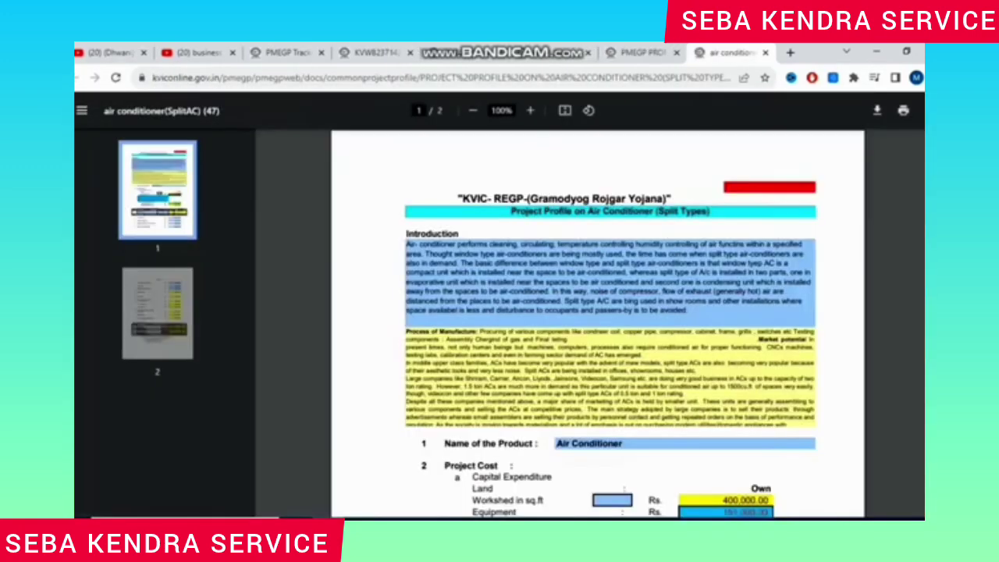
scroll(598, 324, down, 15)
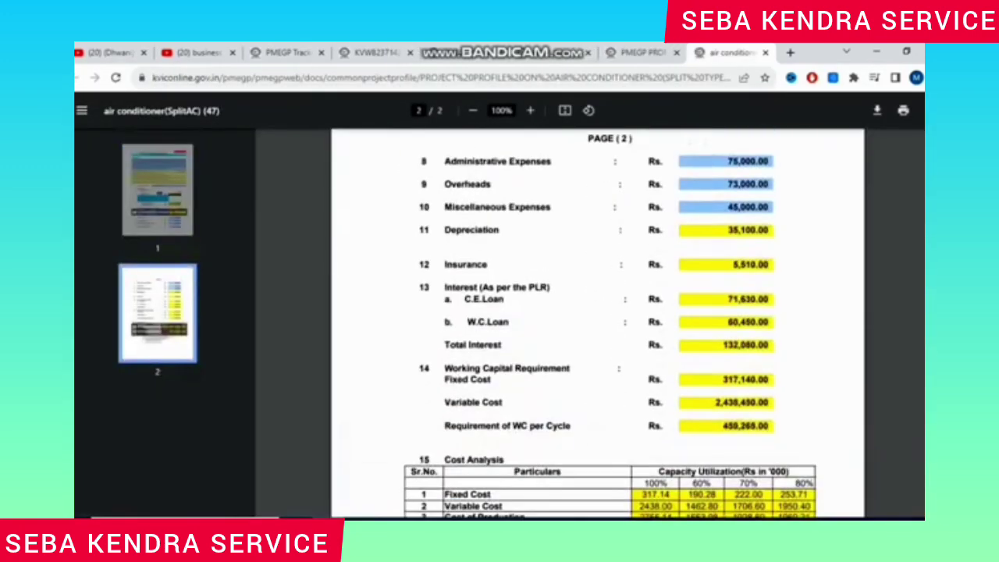
Return to the project report list and browse further through it
key(ctrl+shift+Tab)
scroll(499, 304, down, 7)
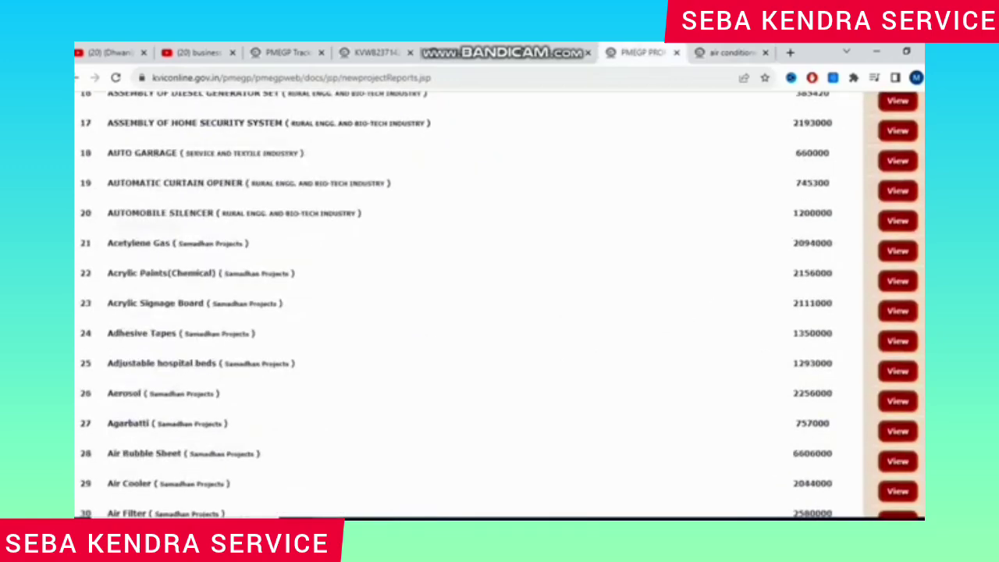
scroll(500, 305, down, 20)
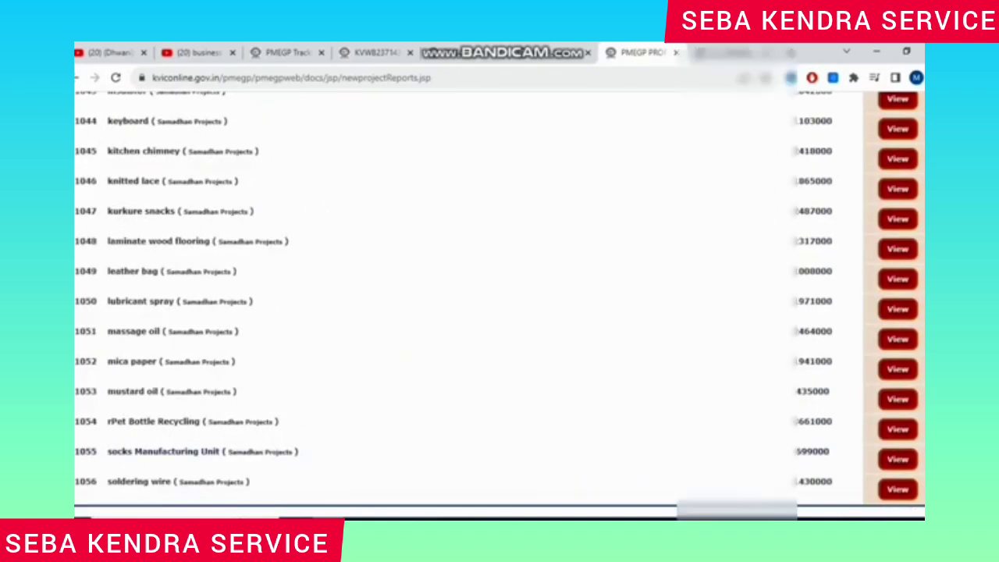
scroll(500, 304, up, 5)
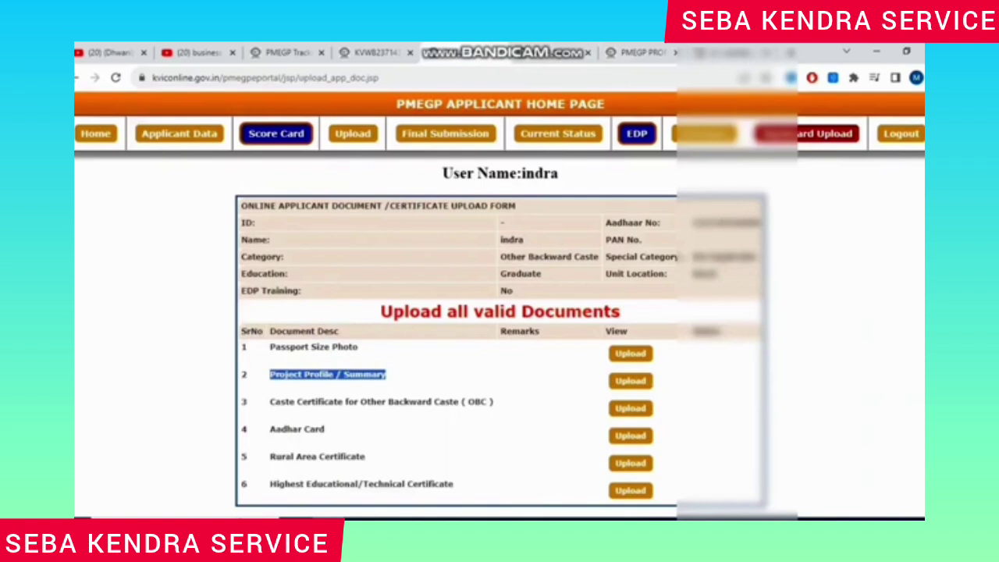
Highlight the Rural Area Certificate requirement on the page, then clear the highlight
click(327, 374)
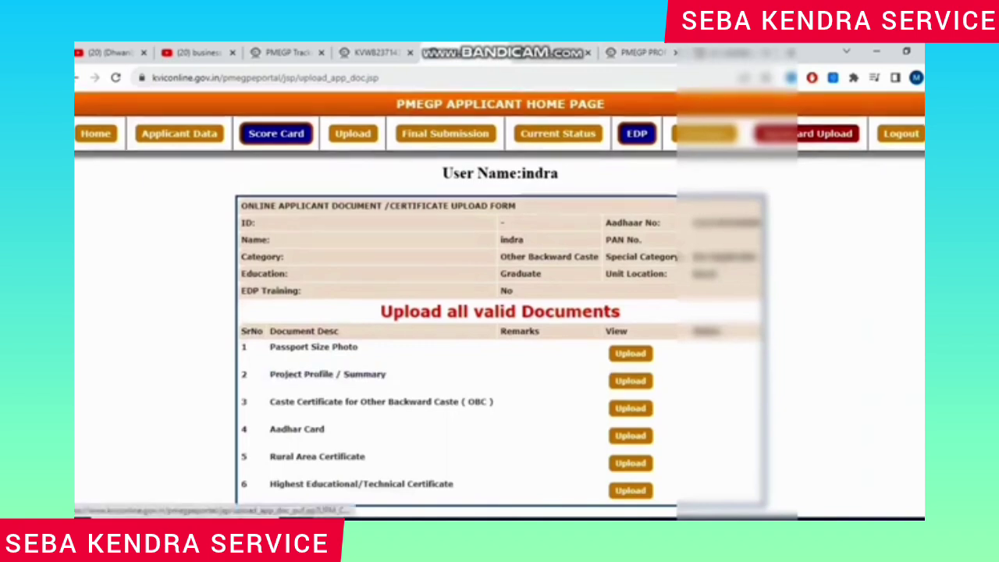
drag(276, 457, 367, 457)
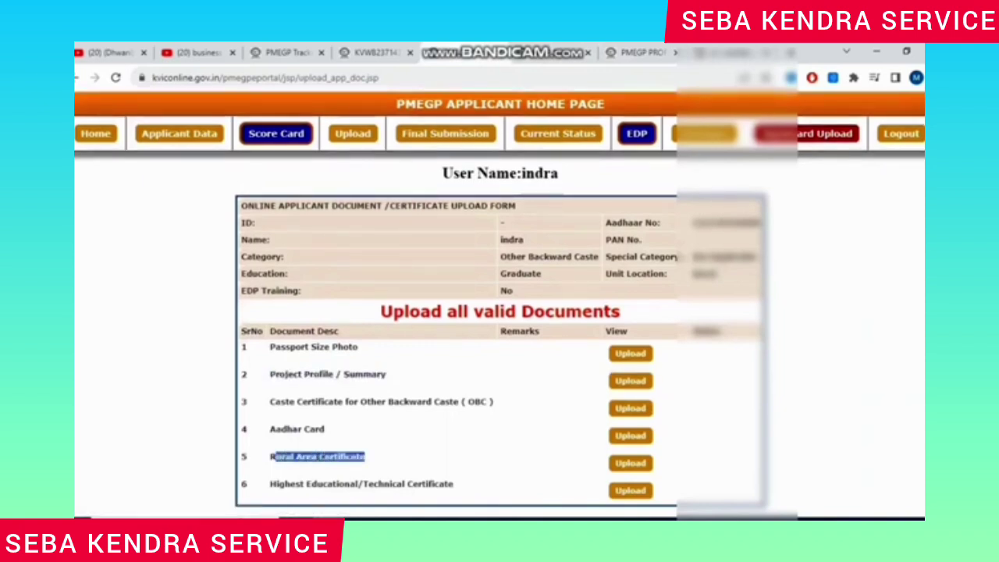
click(366, 458)
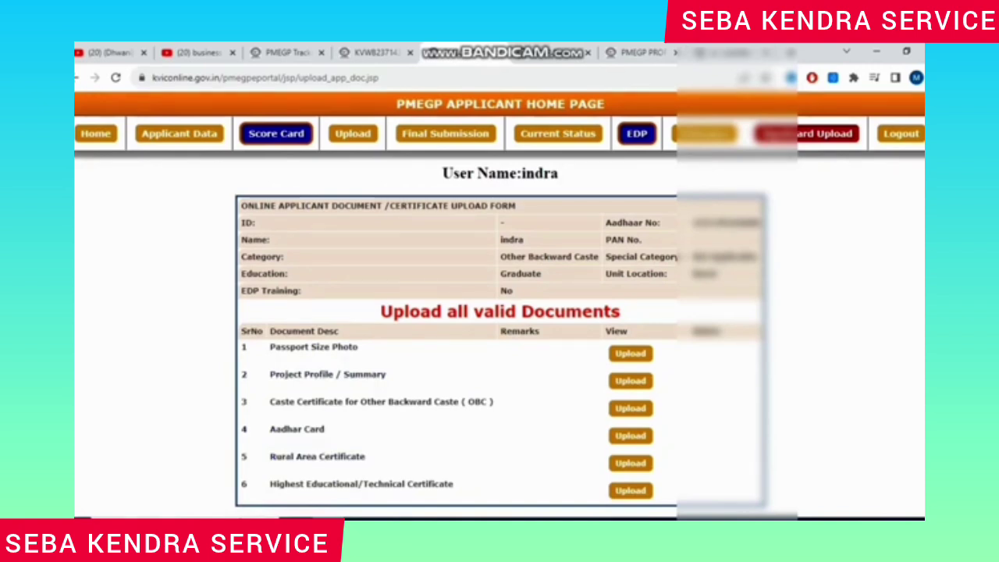
Open the PMEGP score card and answer 'Upto 3' for number of dependents
click(275, 134)
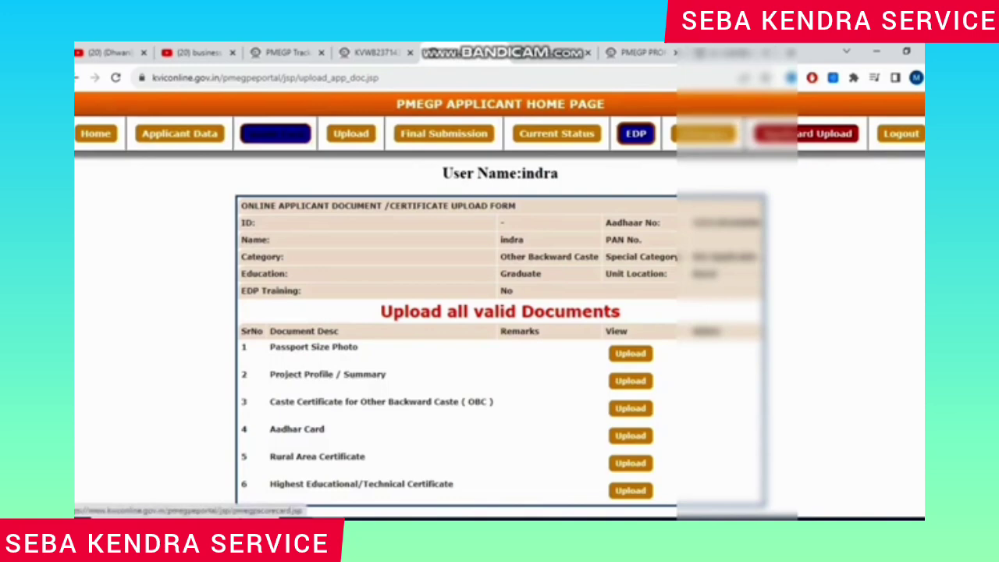
scroll(500, 312, down, 3)
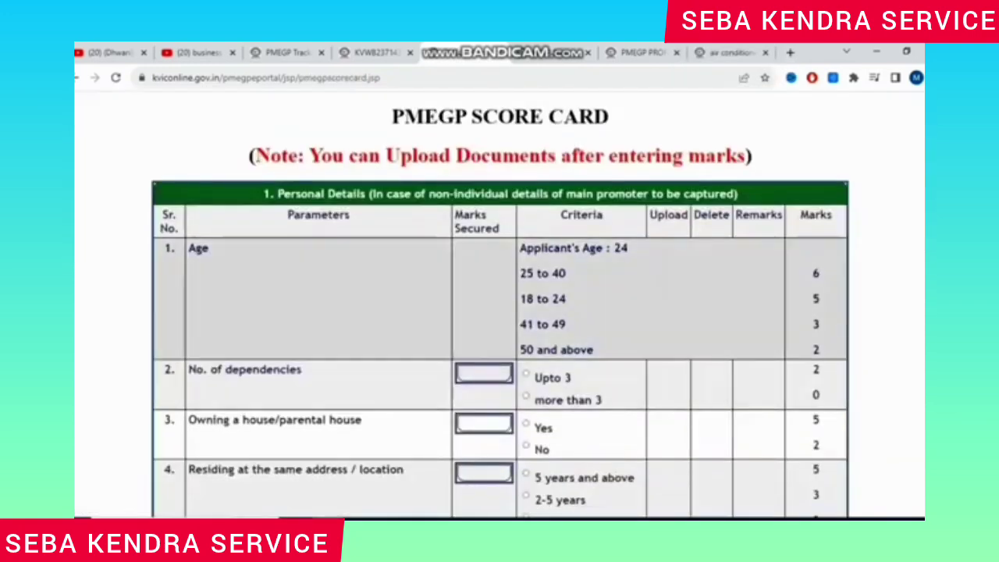
scroll(351, 273, down, 2)
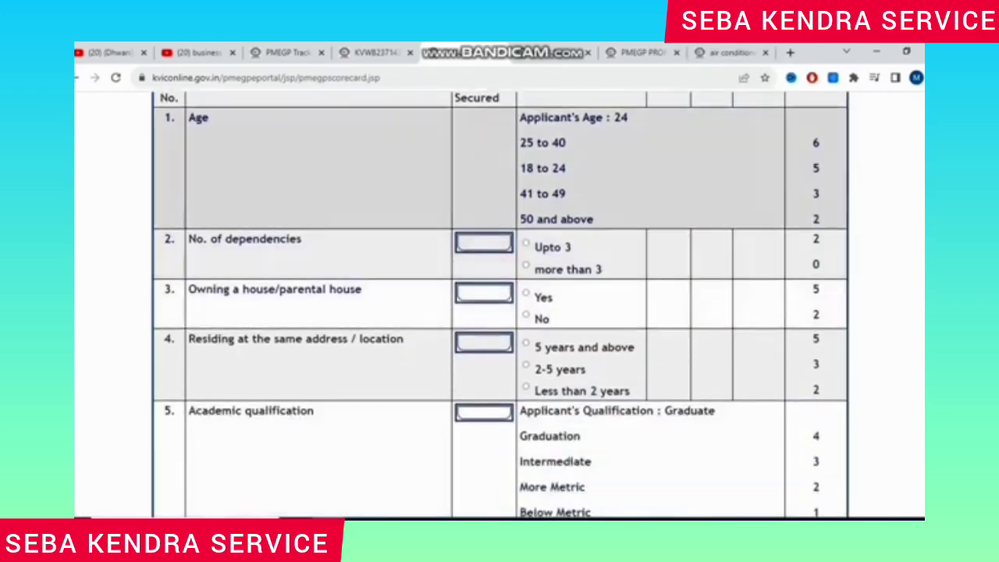
drag(196, 240, 302, 240)
click(303, 242)
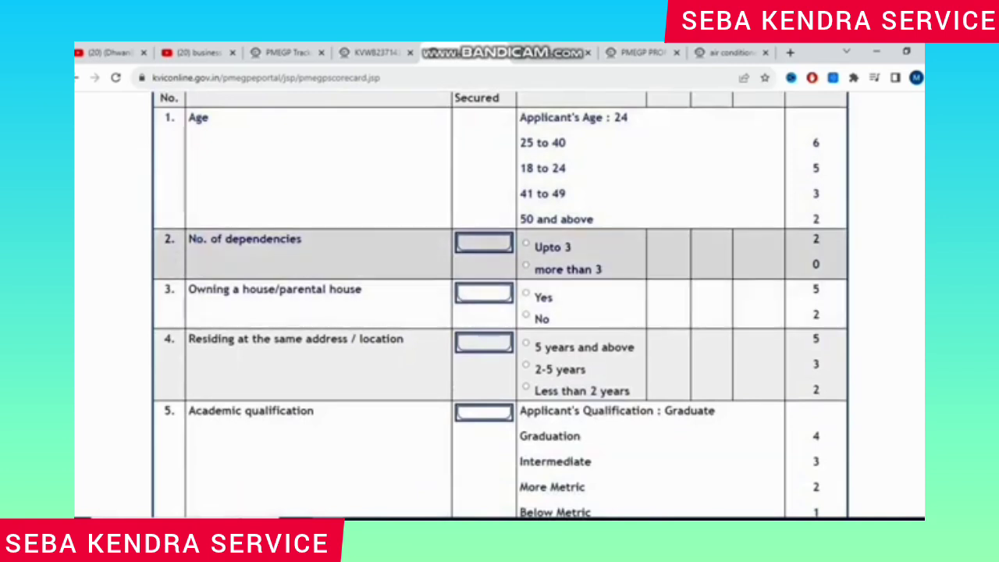
click(526, 243)
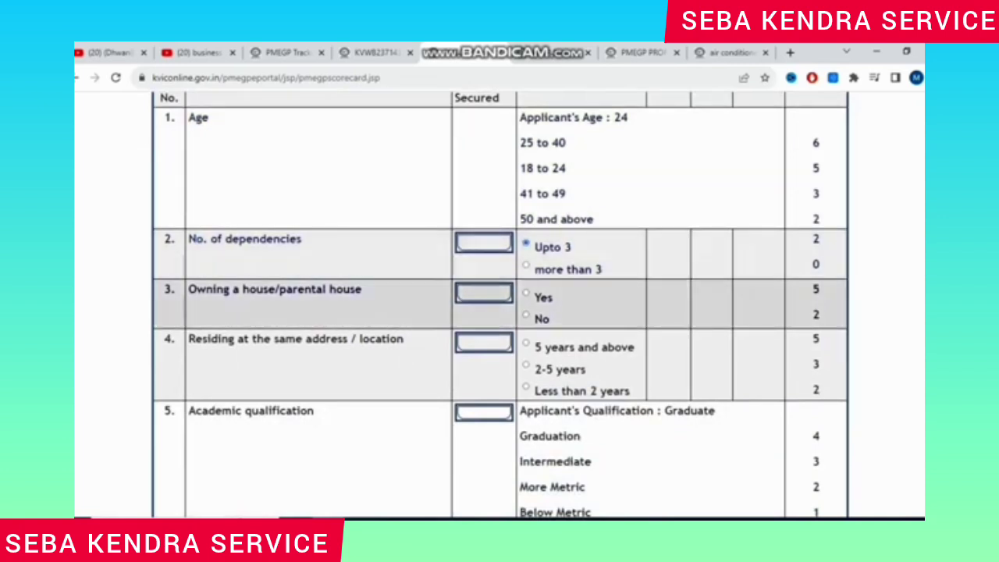
Answer 'Yes' to owning a house and '5 years and above' at the address
drag(256, 288, 363, 289)
click(526, 293)
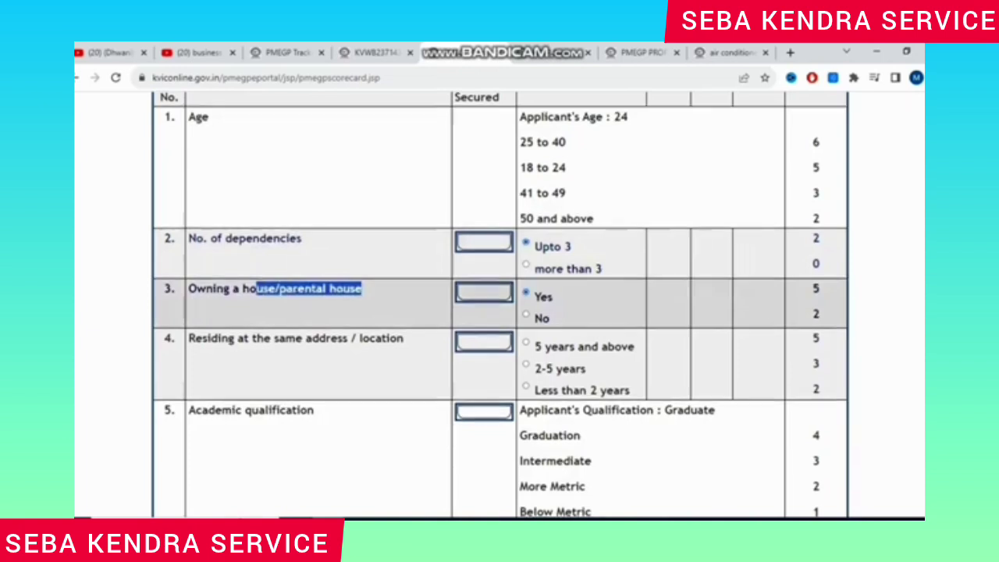
scroll(528, 296, down, 2)
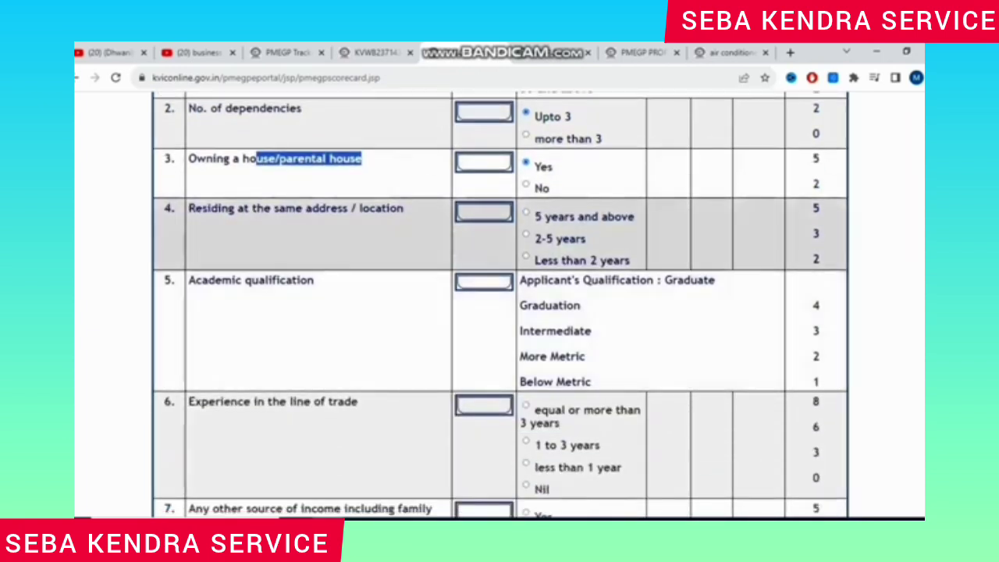
click(527, 212)
scroll(526, 213, down, 1)
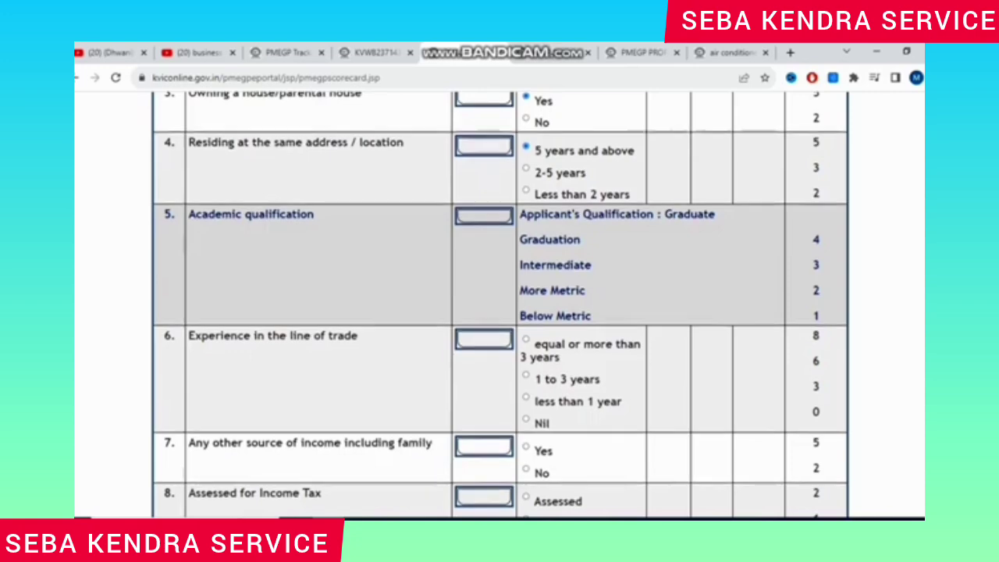
scroll(526, 234, down, 9)
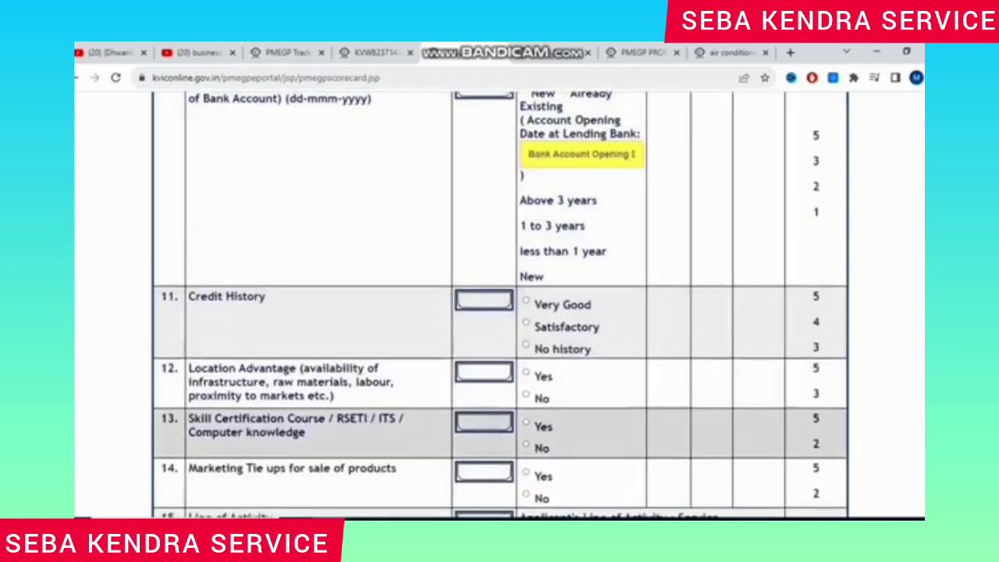
scroll(500, 422, down, 9)
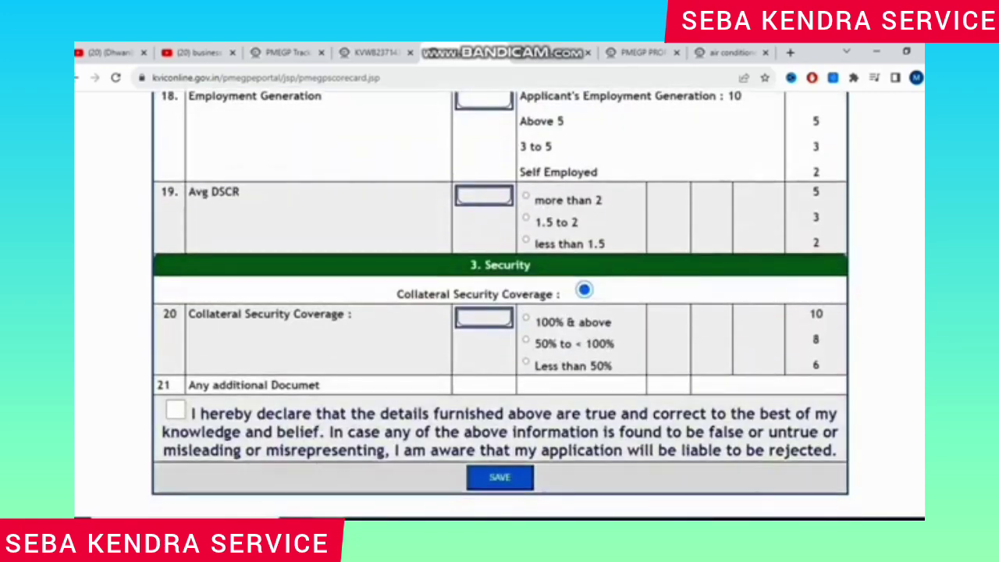
Save the score card answers, showing Total Marks Scored: 83
click(361, 520)
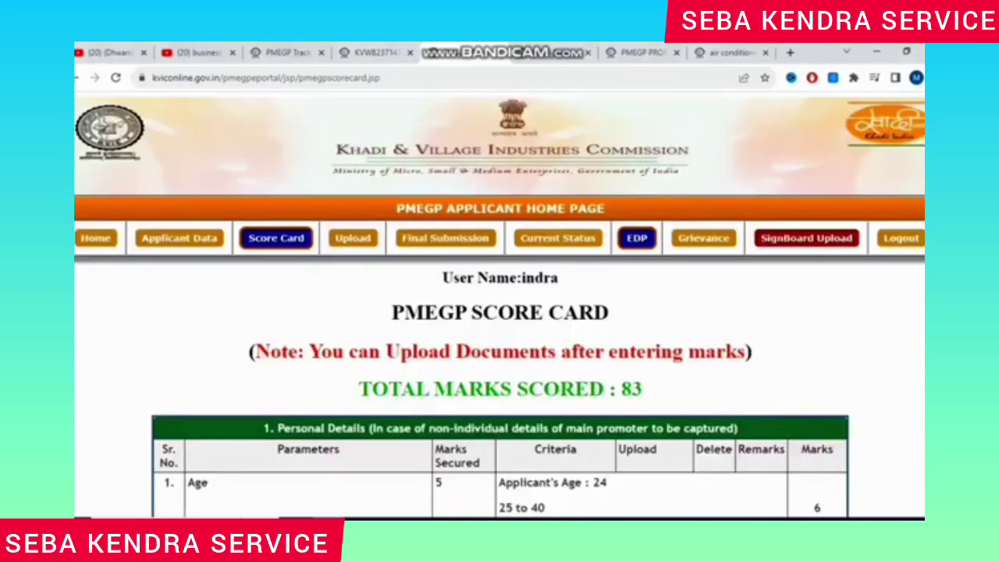
drag(429, 389, 645, 390)
click(648, 390)
scroll(648, 389, down, 3)
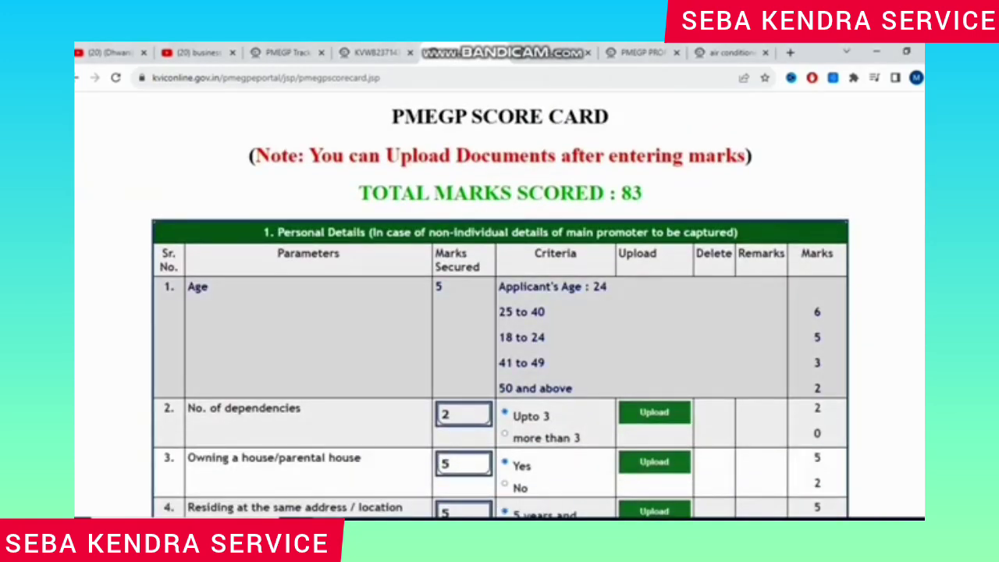
scroll(500, 305, down, 15)
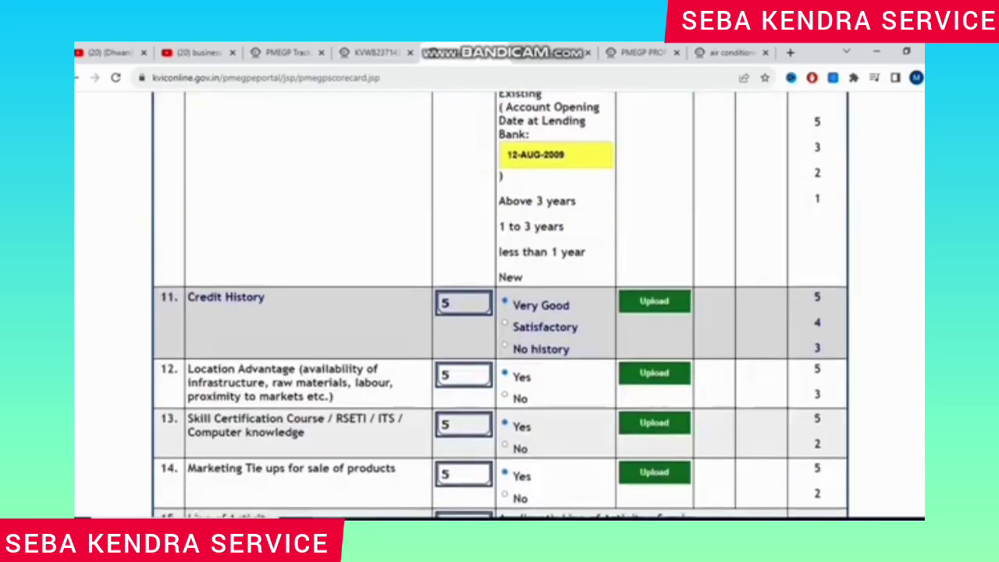
Open a document upload window from the score card and close it without uploading
scroll(500, 305, down, 10)
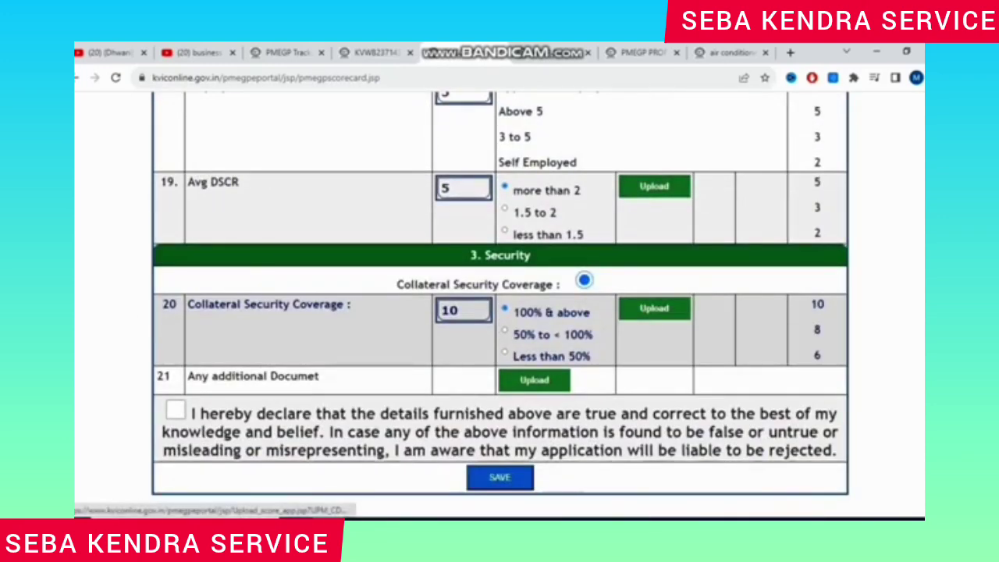
click(654, 309)
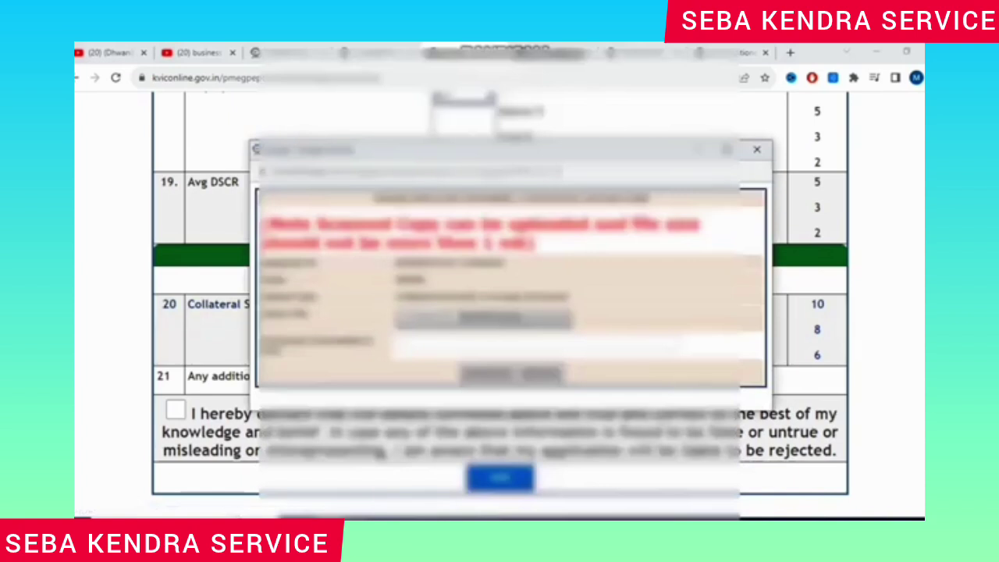
click(758, 150)
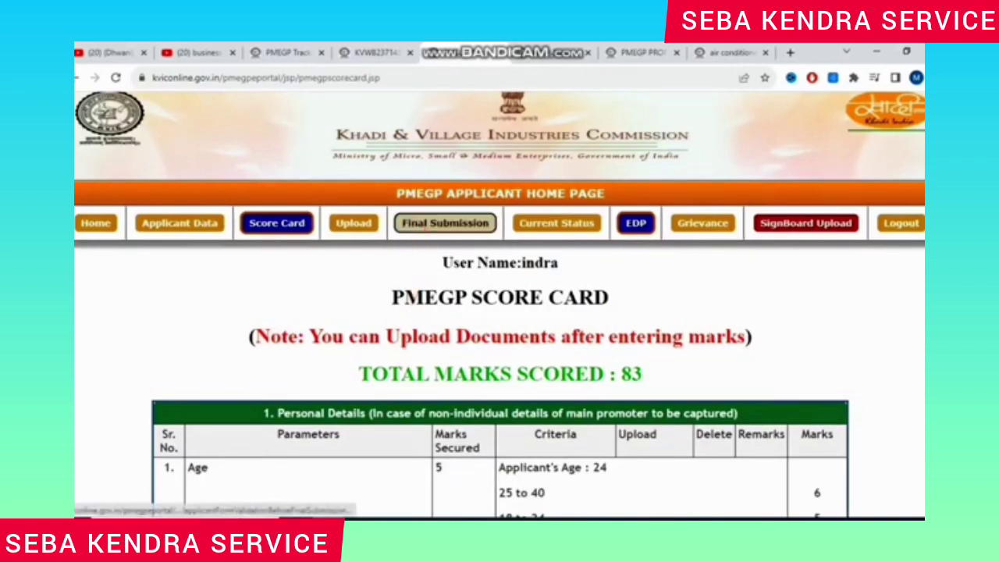
Attempt final submission, review the failure reasons, open the PDF, and return to the application form
click(437, 224)
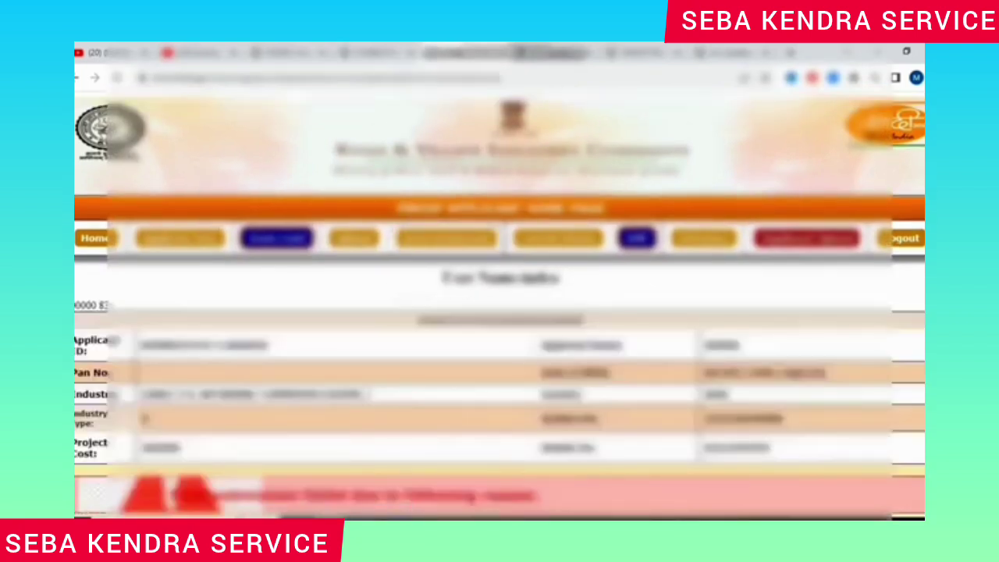
scroll(500, 313, down, 3)
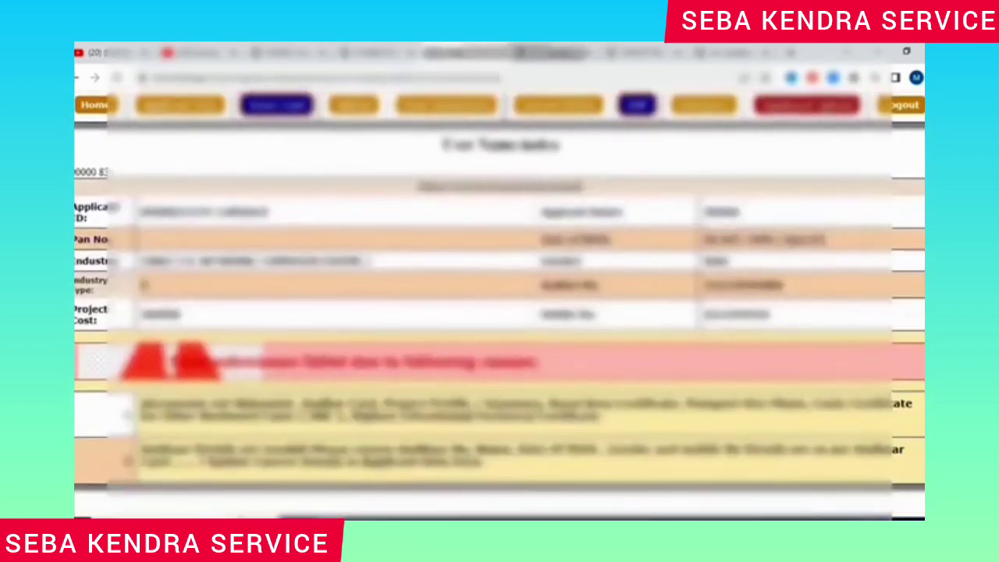
click(375, 518)
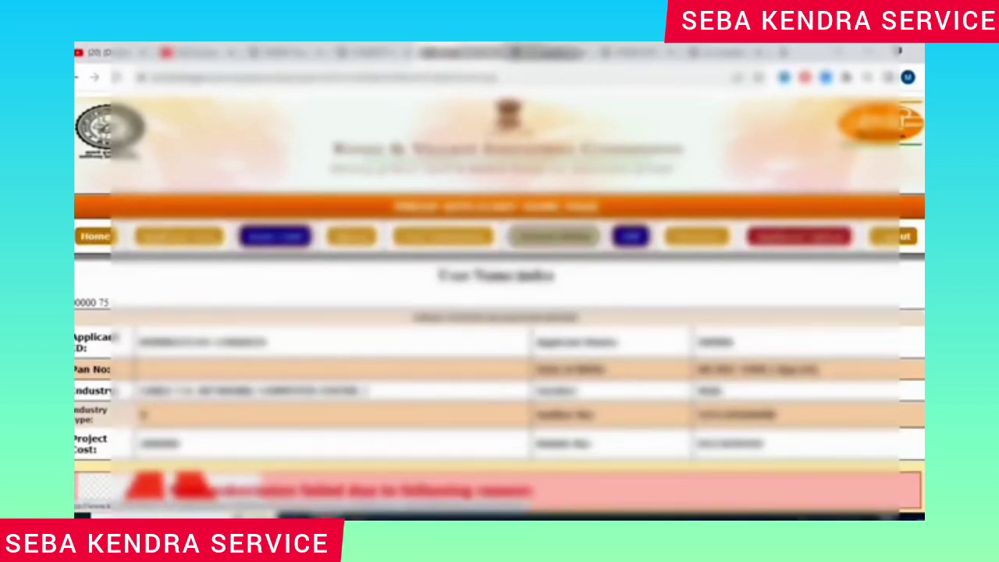
click(554, 236)
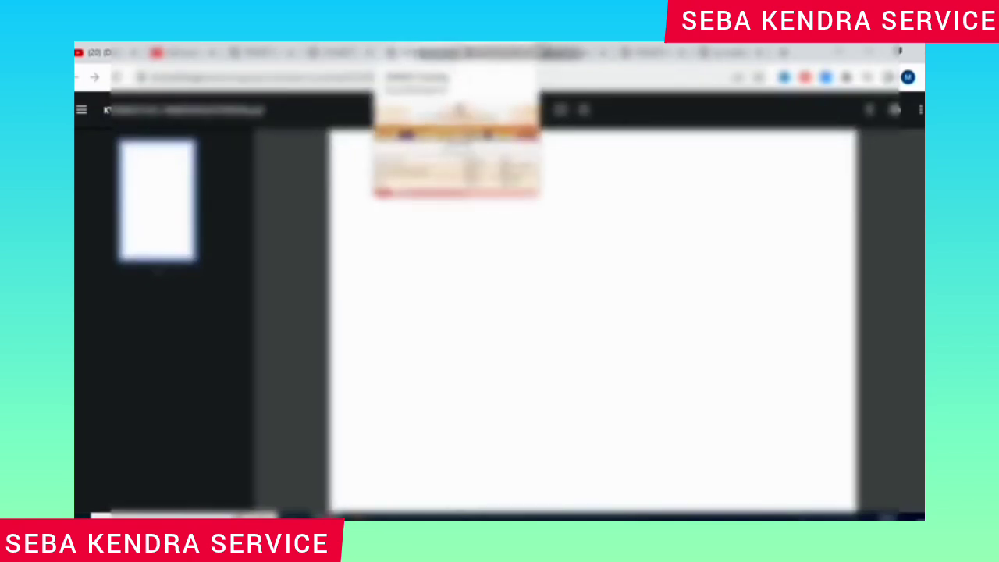
click(422, 52)
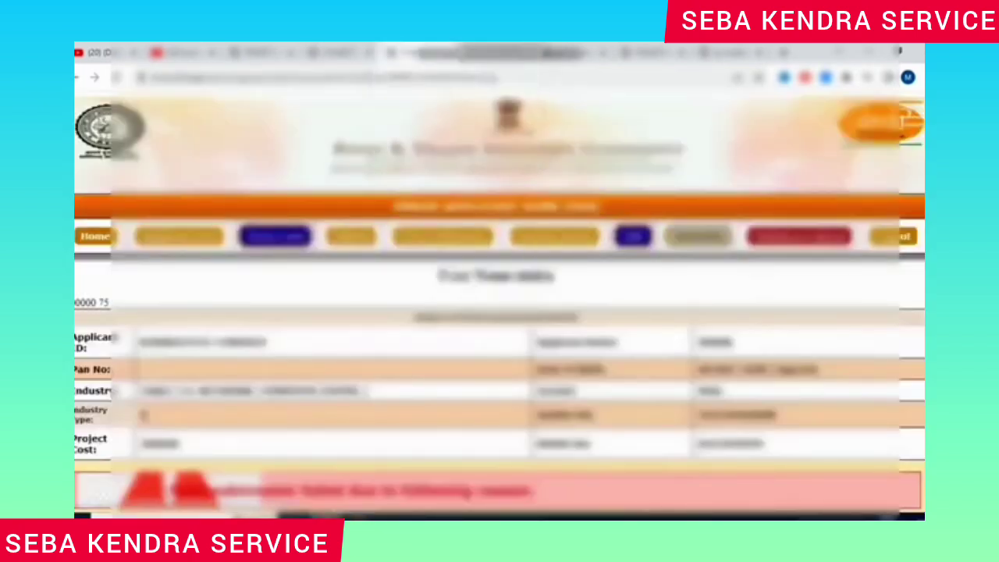